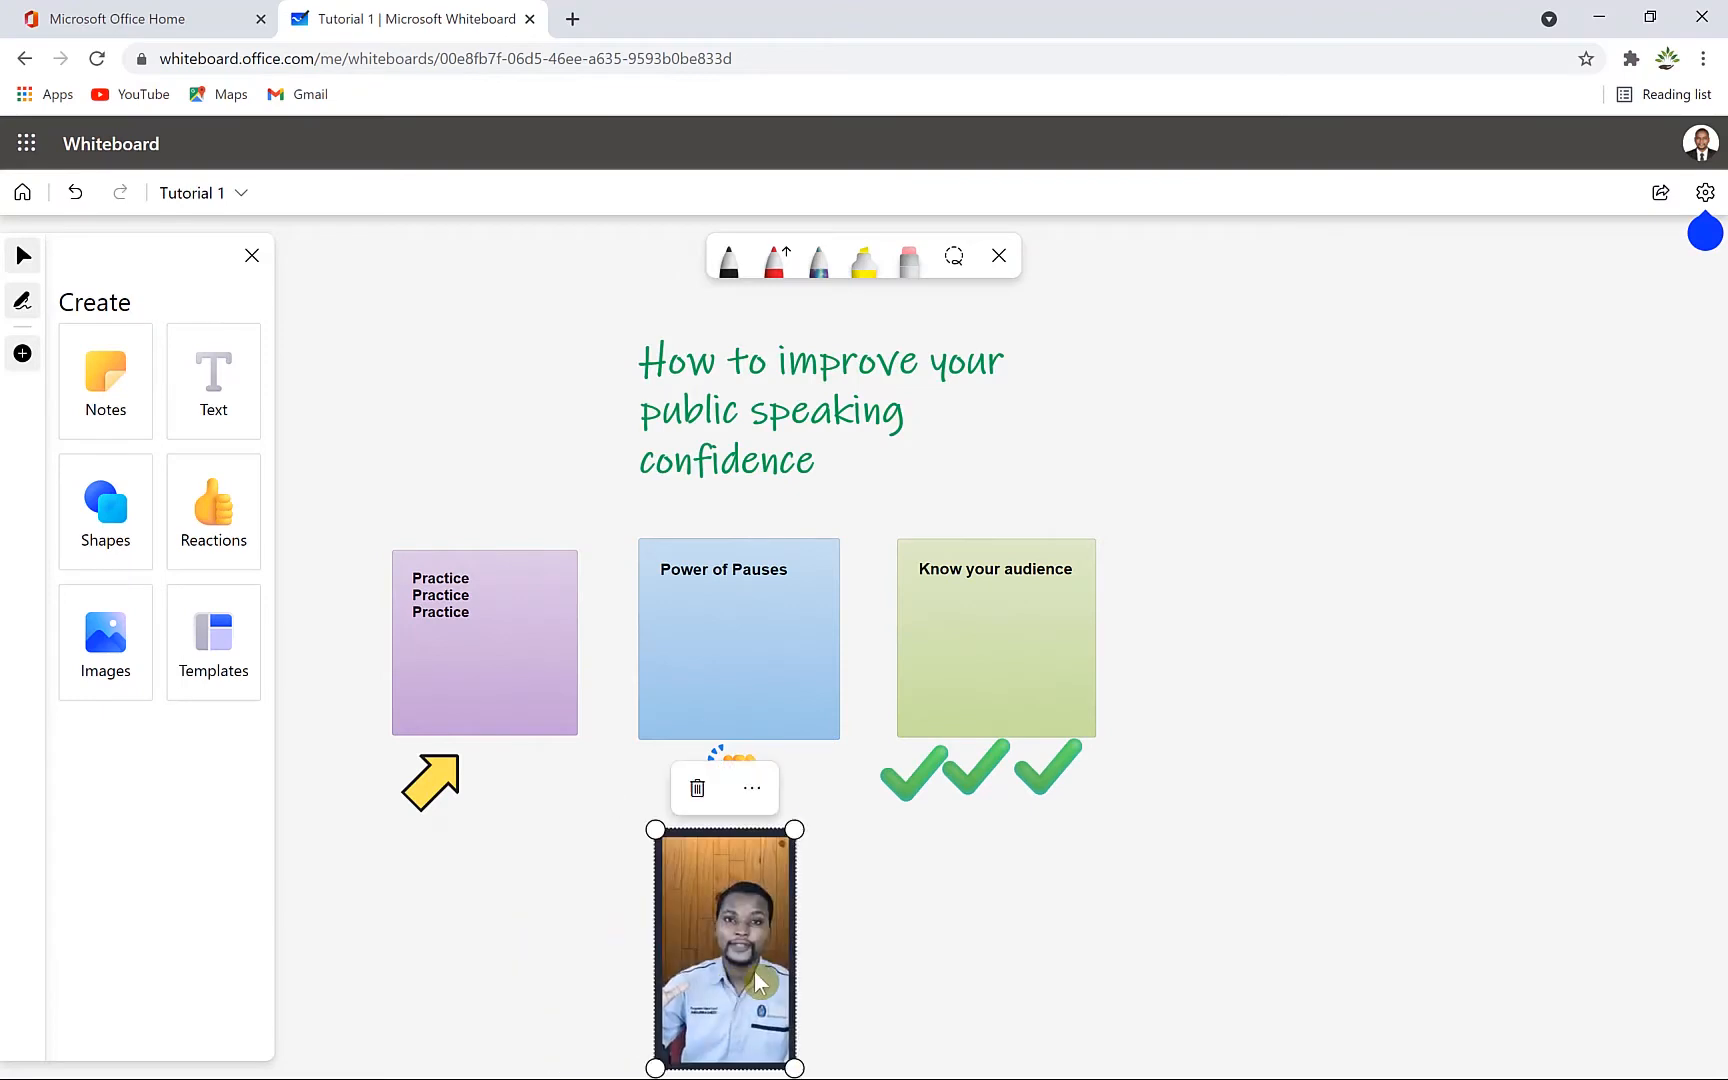
Step: Insert the Cost/benefit analysis template from the Problem solving category beside the existing notes on the board
left_click(210, 676)
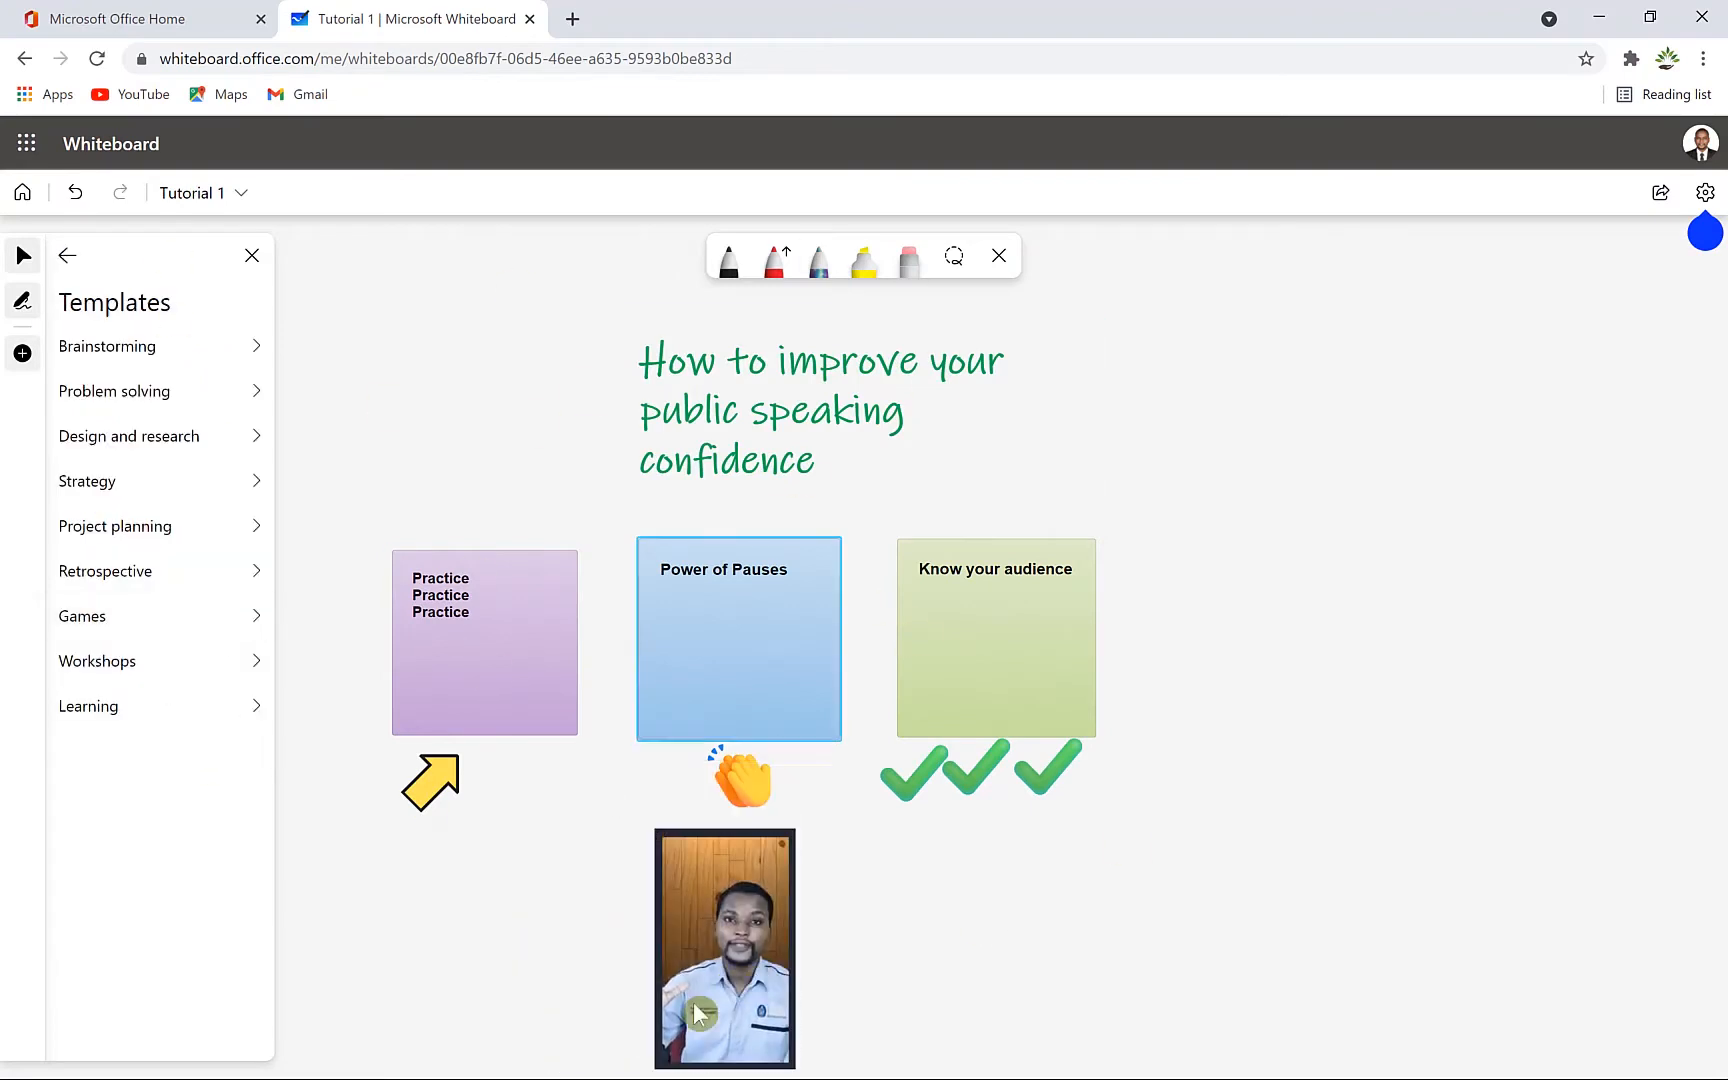
left_click(130, 346)
left_click(67, 255)
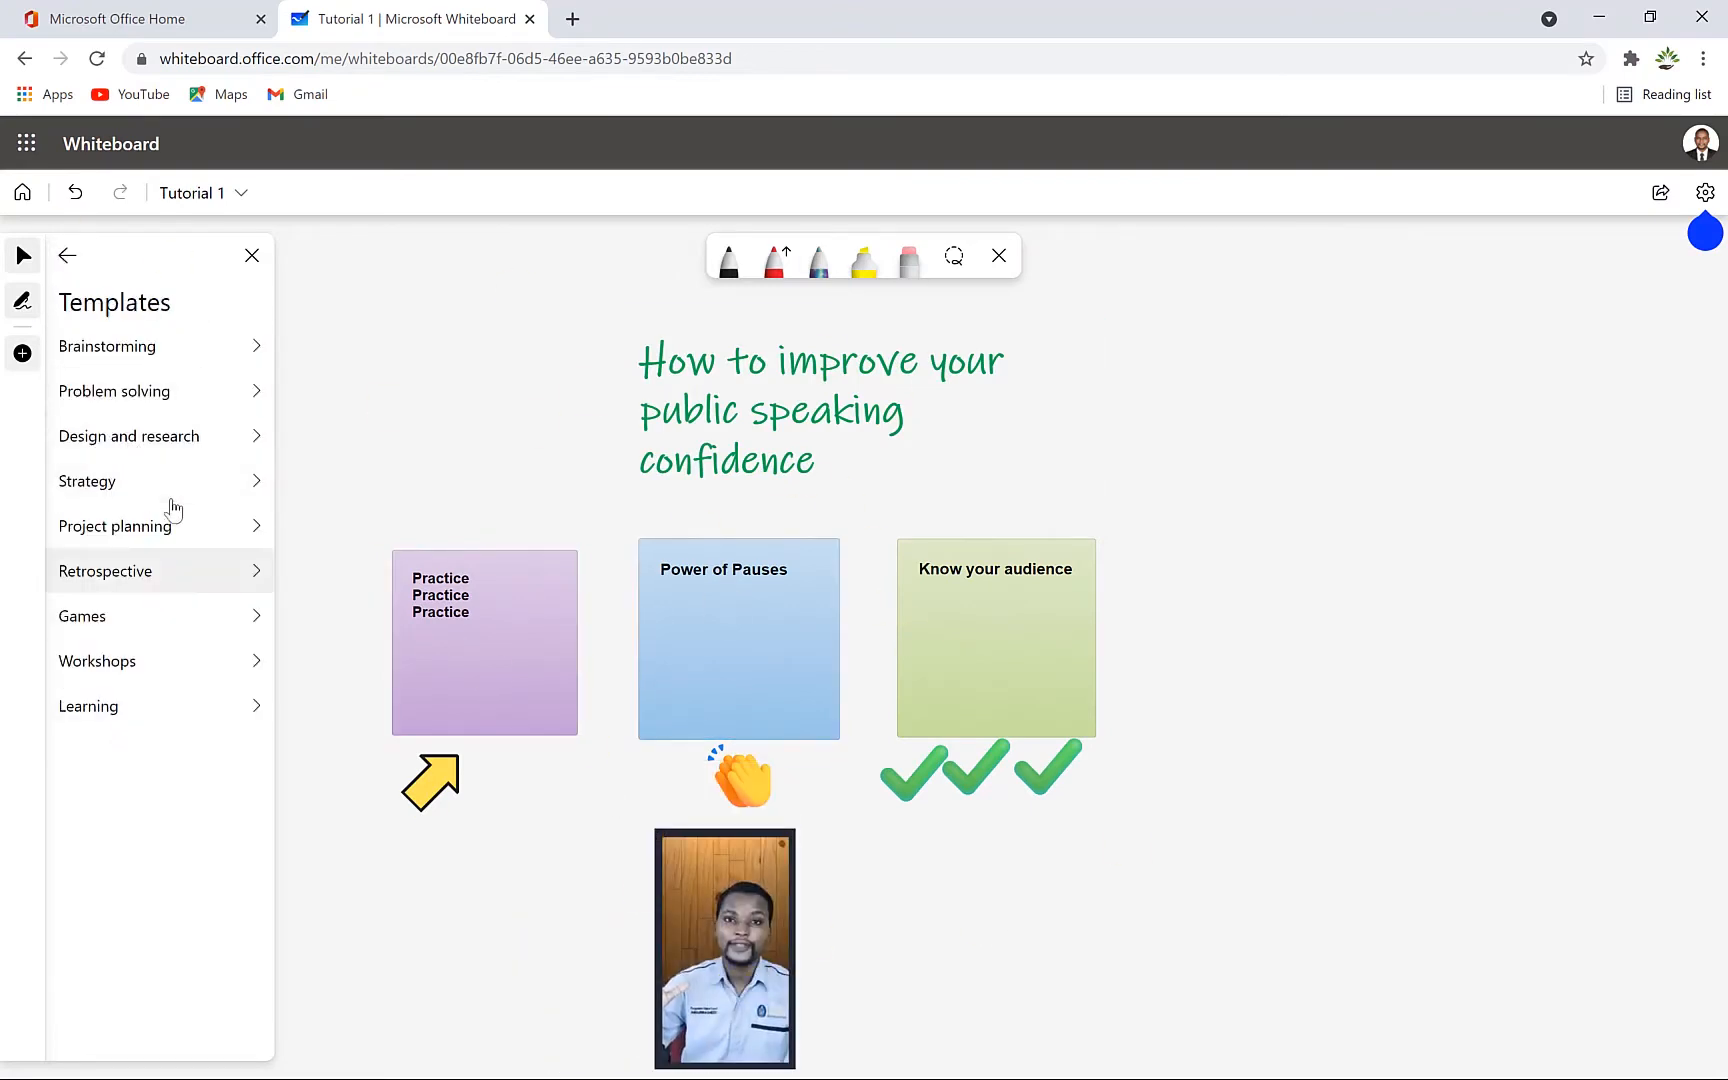
left_click(190, 391)
left_click(165, 570)
scroll(1165, 630, "up", 3)
scroll(1168, 636, "up", 3)
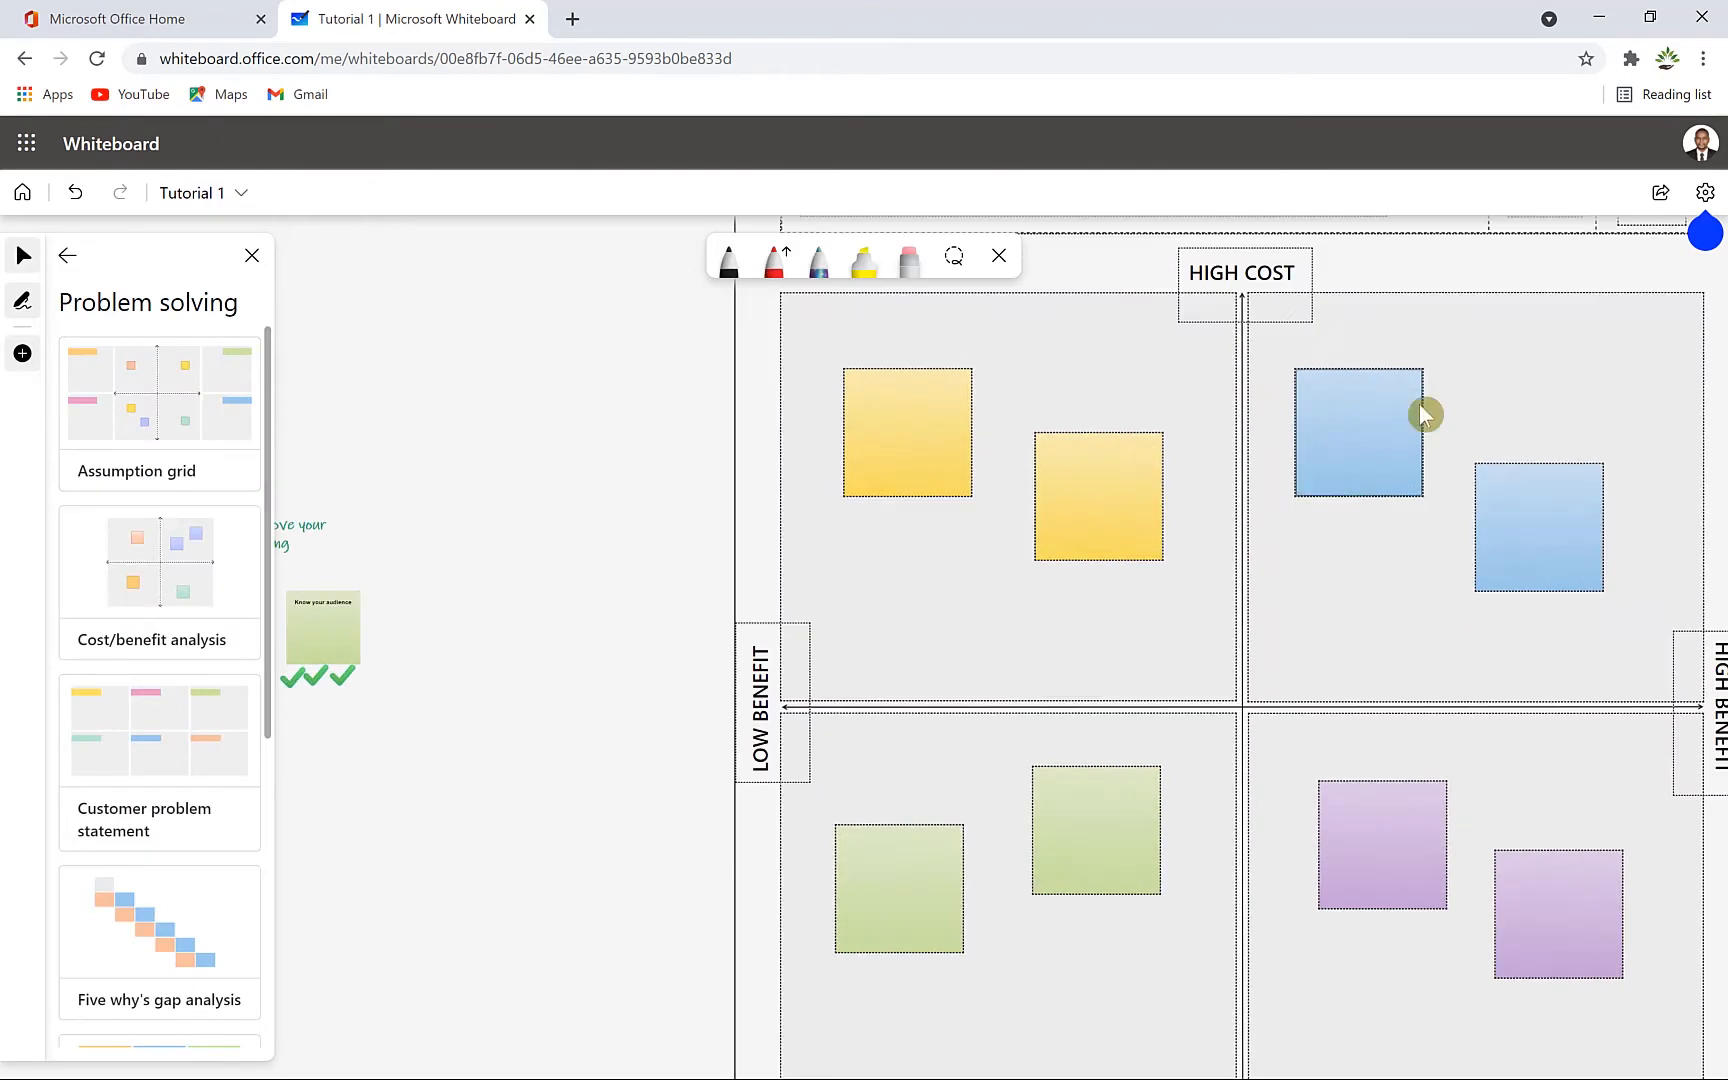
scroll(1184, 552, "down", 2)
left_click(1122, 512)
left_click(1385, 513)
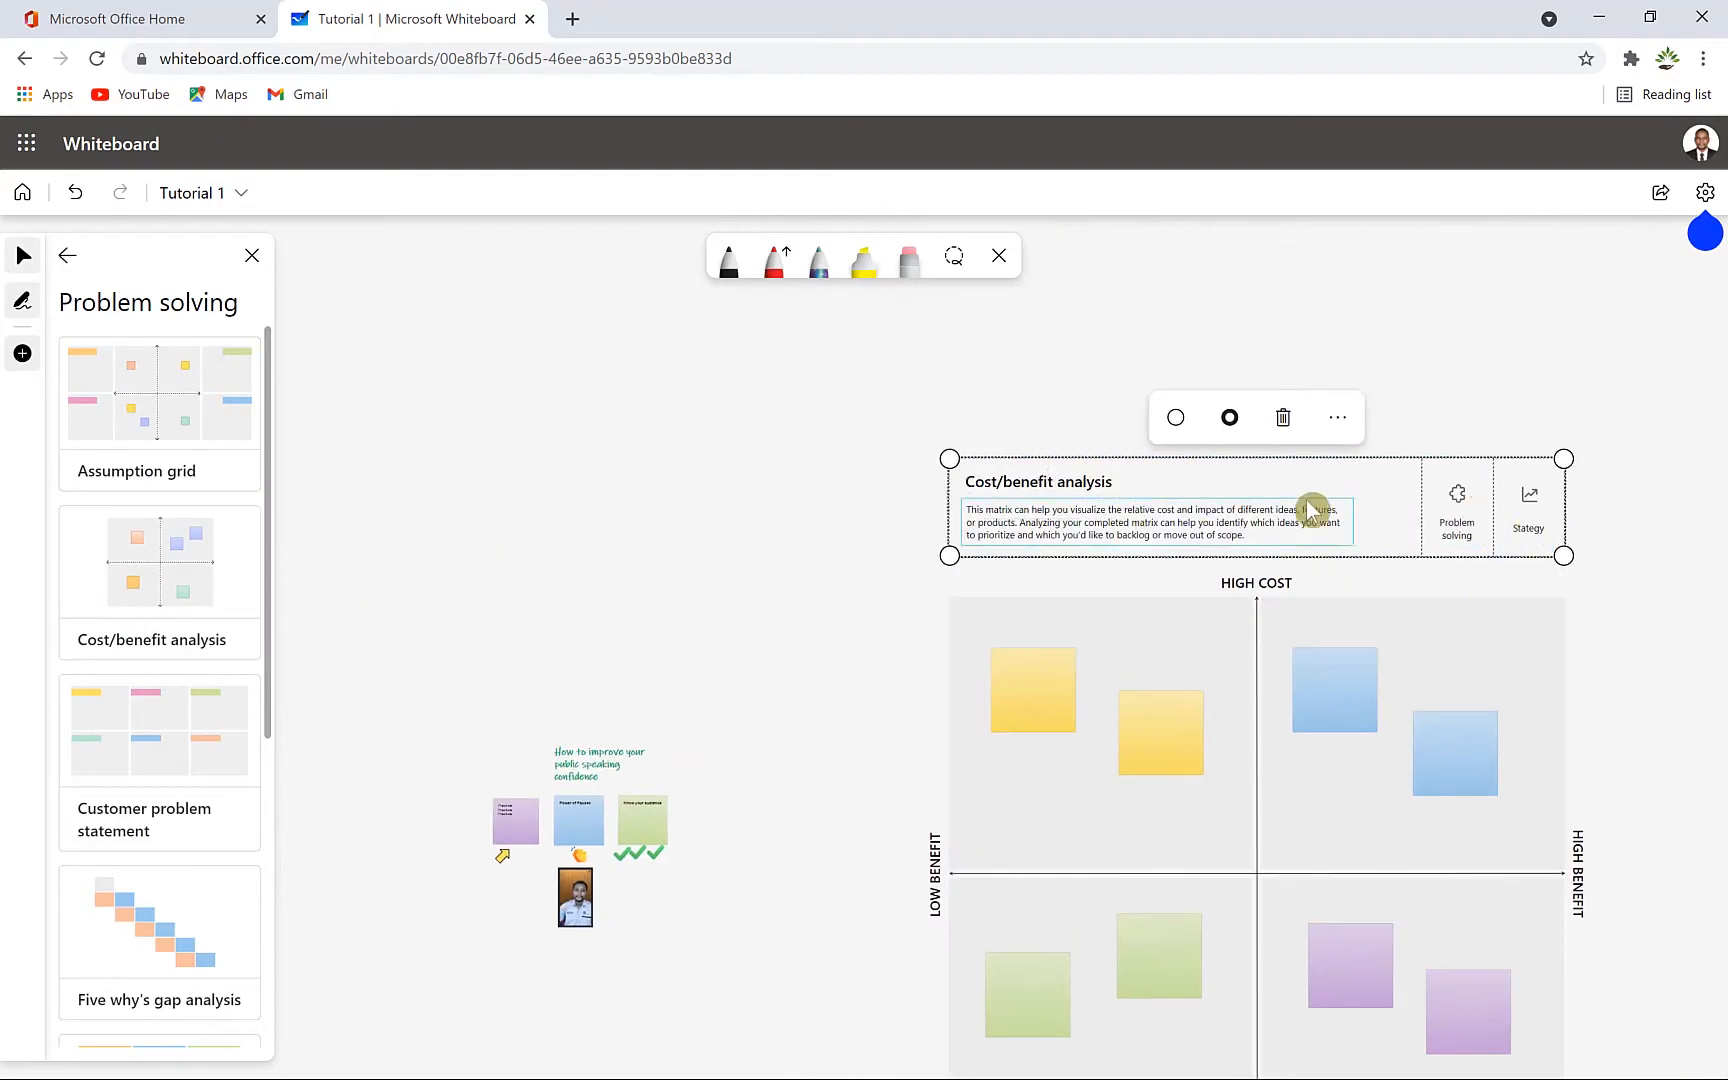
scroll(1150, 750, "up", 3)
scroll(1200, 785, "down", 3)
left_click(1137, 718)
left_click(930, 440)
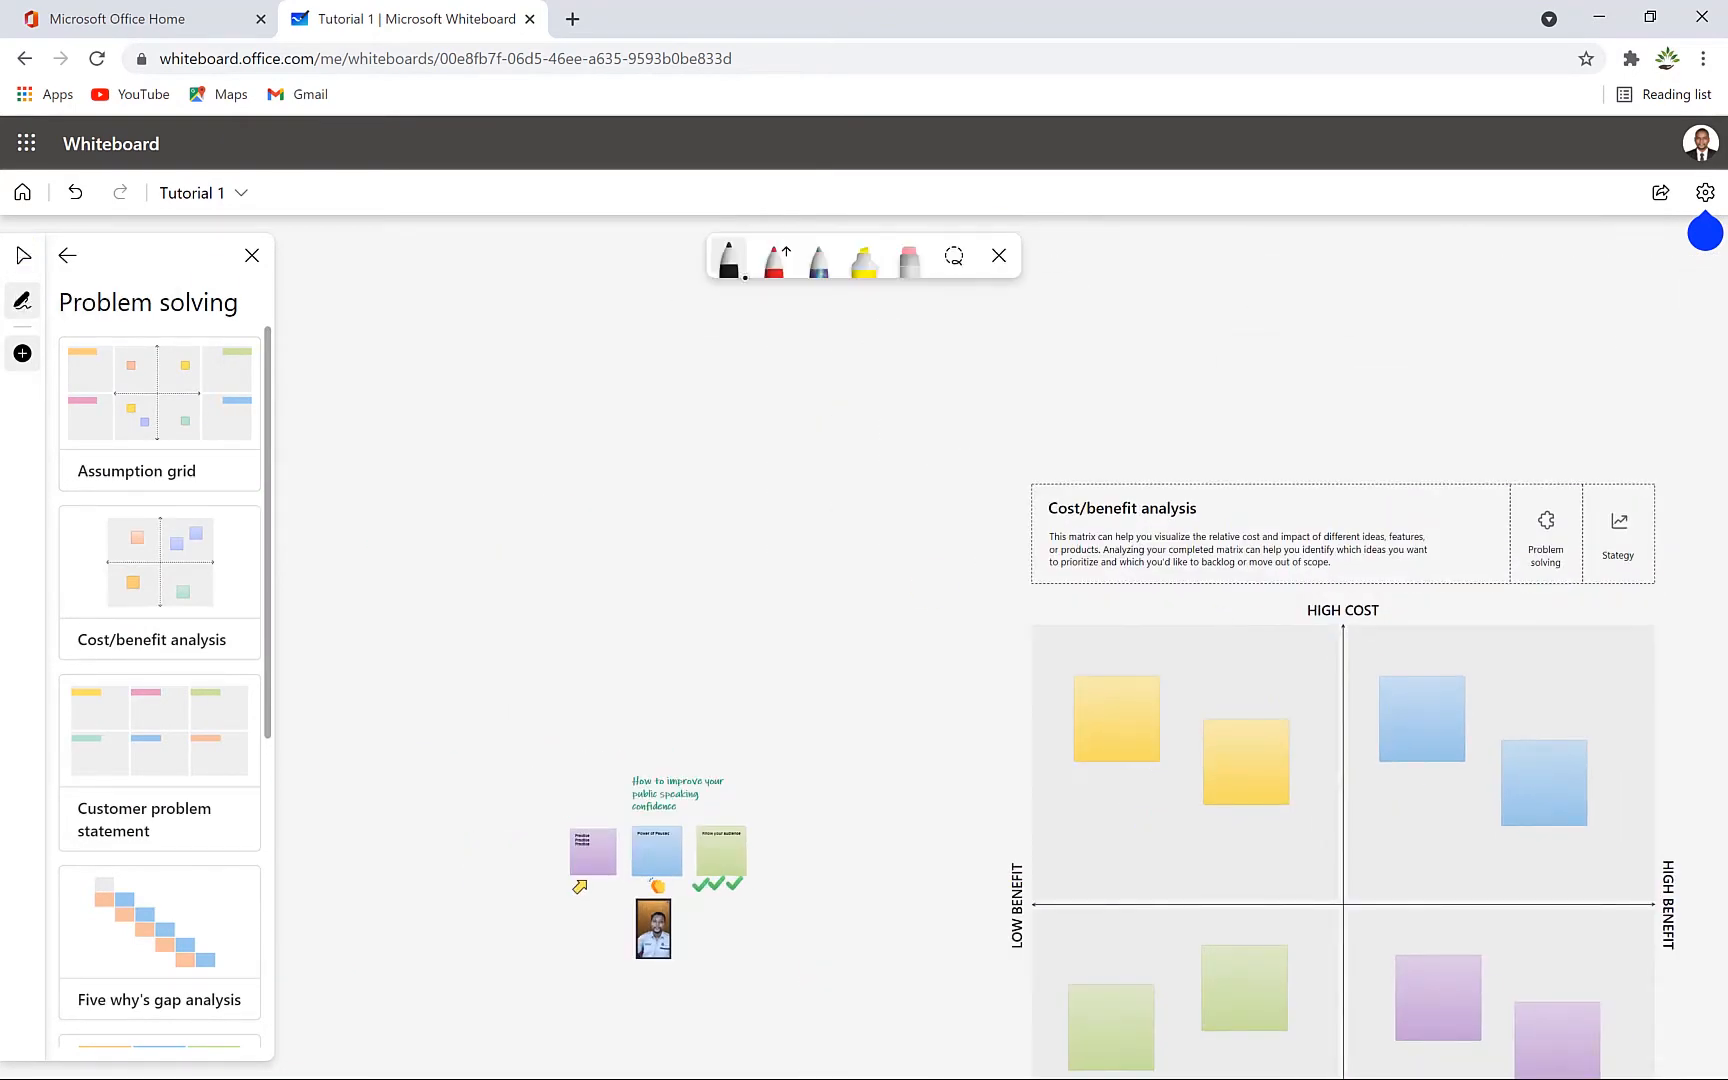
Step: Select the red arrow pen for drawing on the board
left_click(775, 262)
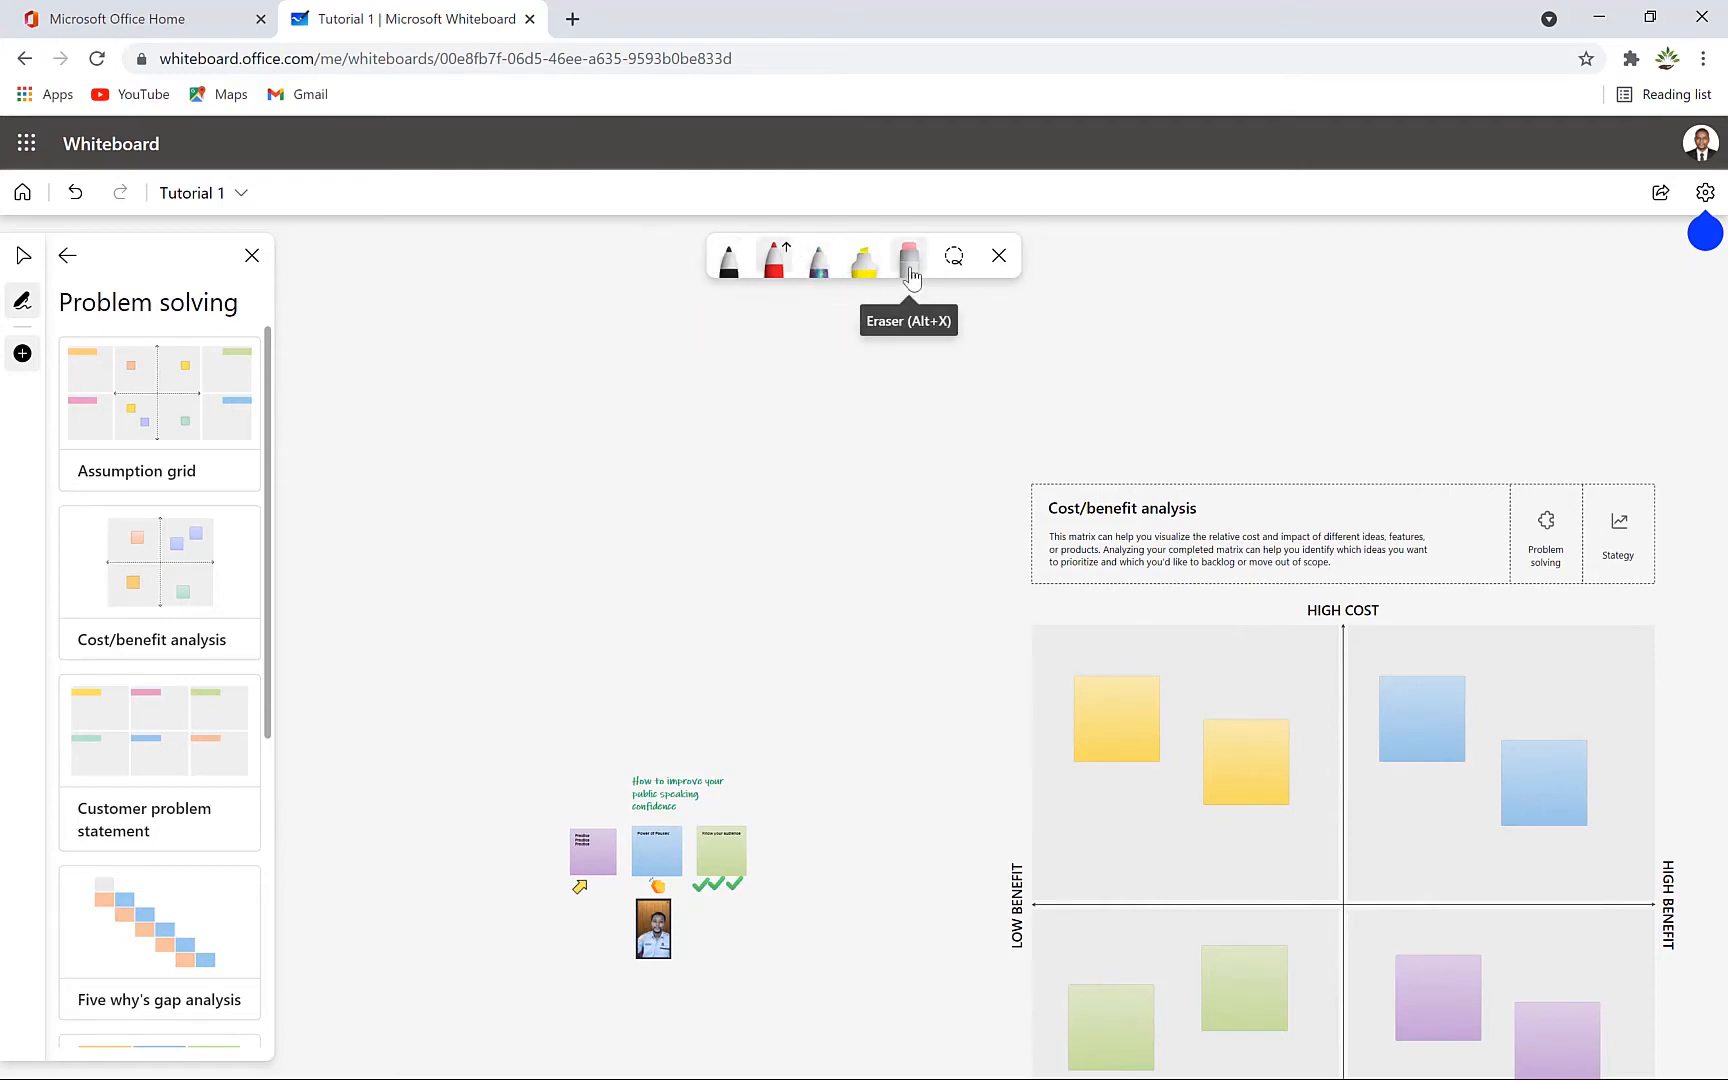
left_click(775, 262)
left_click(855, 507)
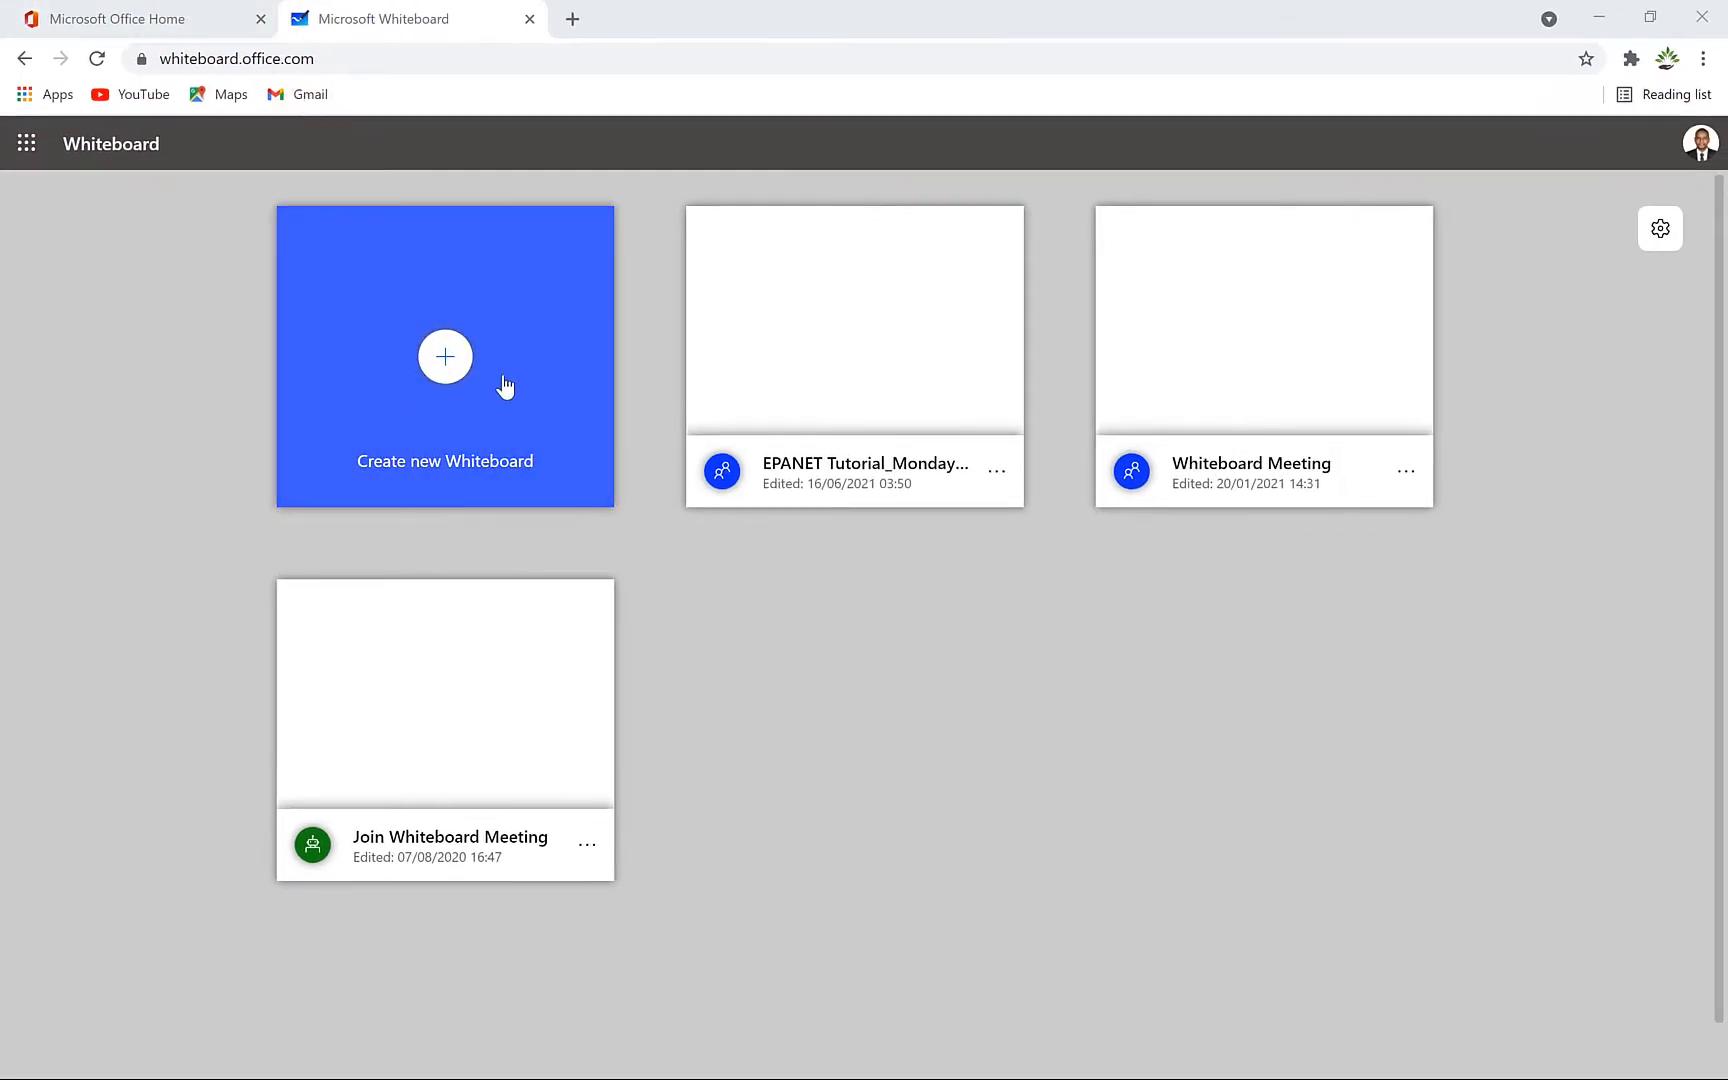
Step: Create a new whiteboard
left_click(465, 371)
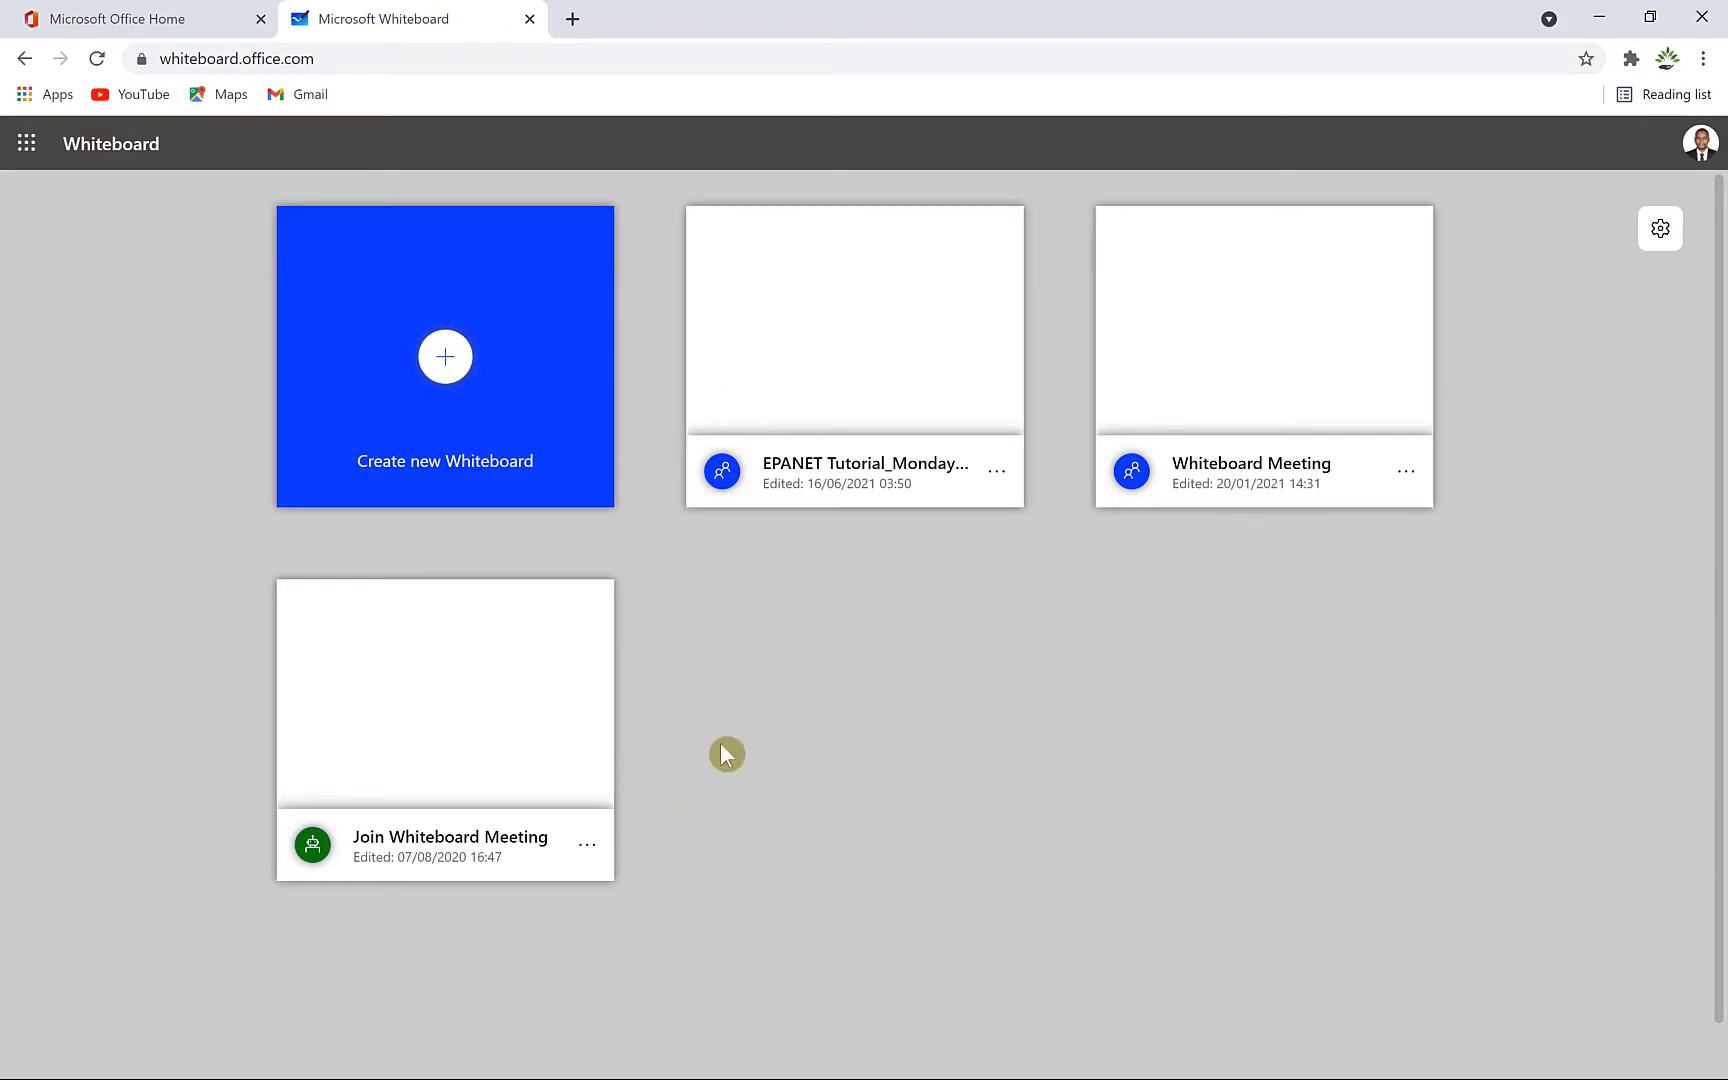
left_click(1420, 472)
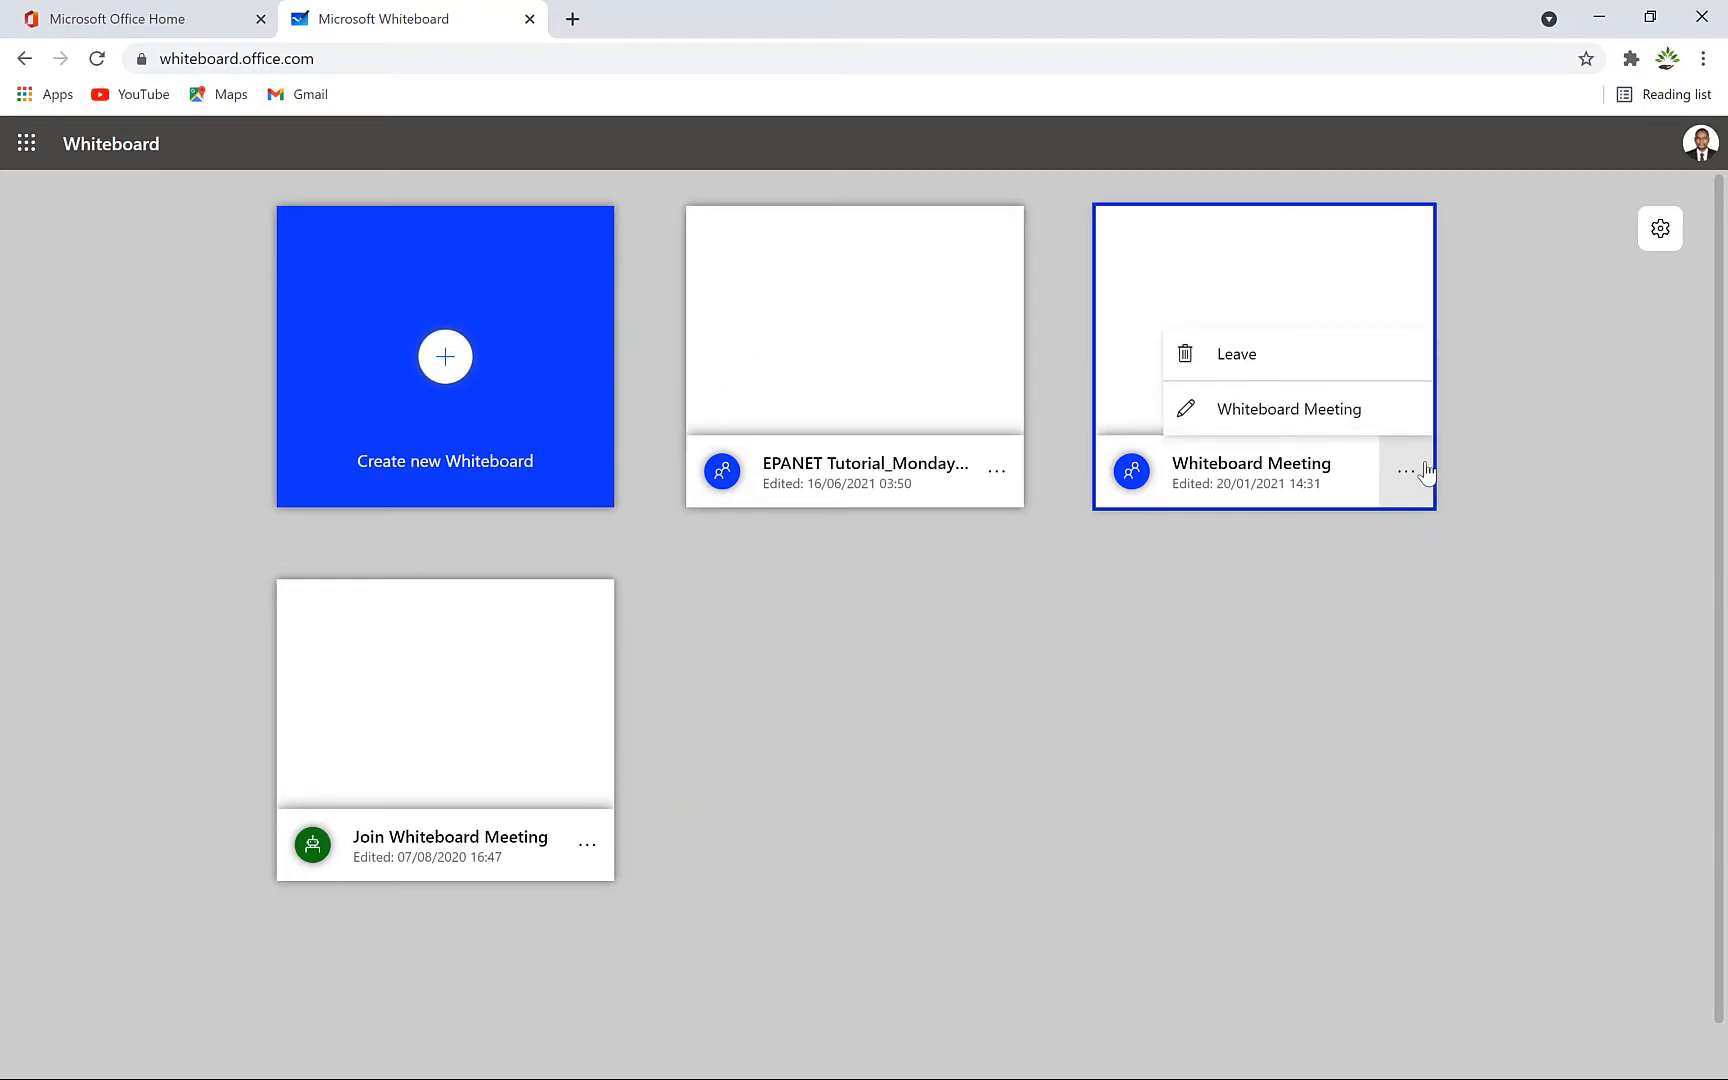
left_click(1399, 497)
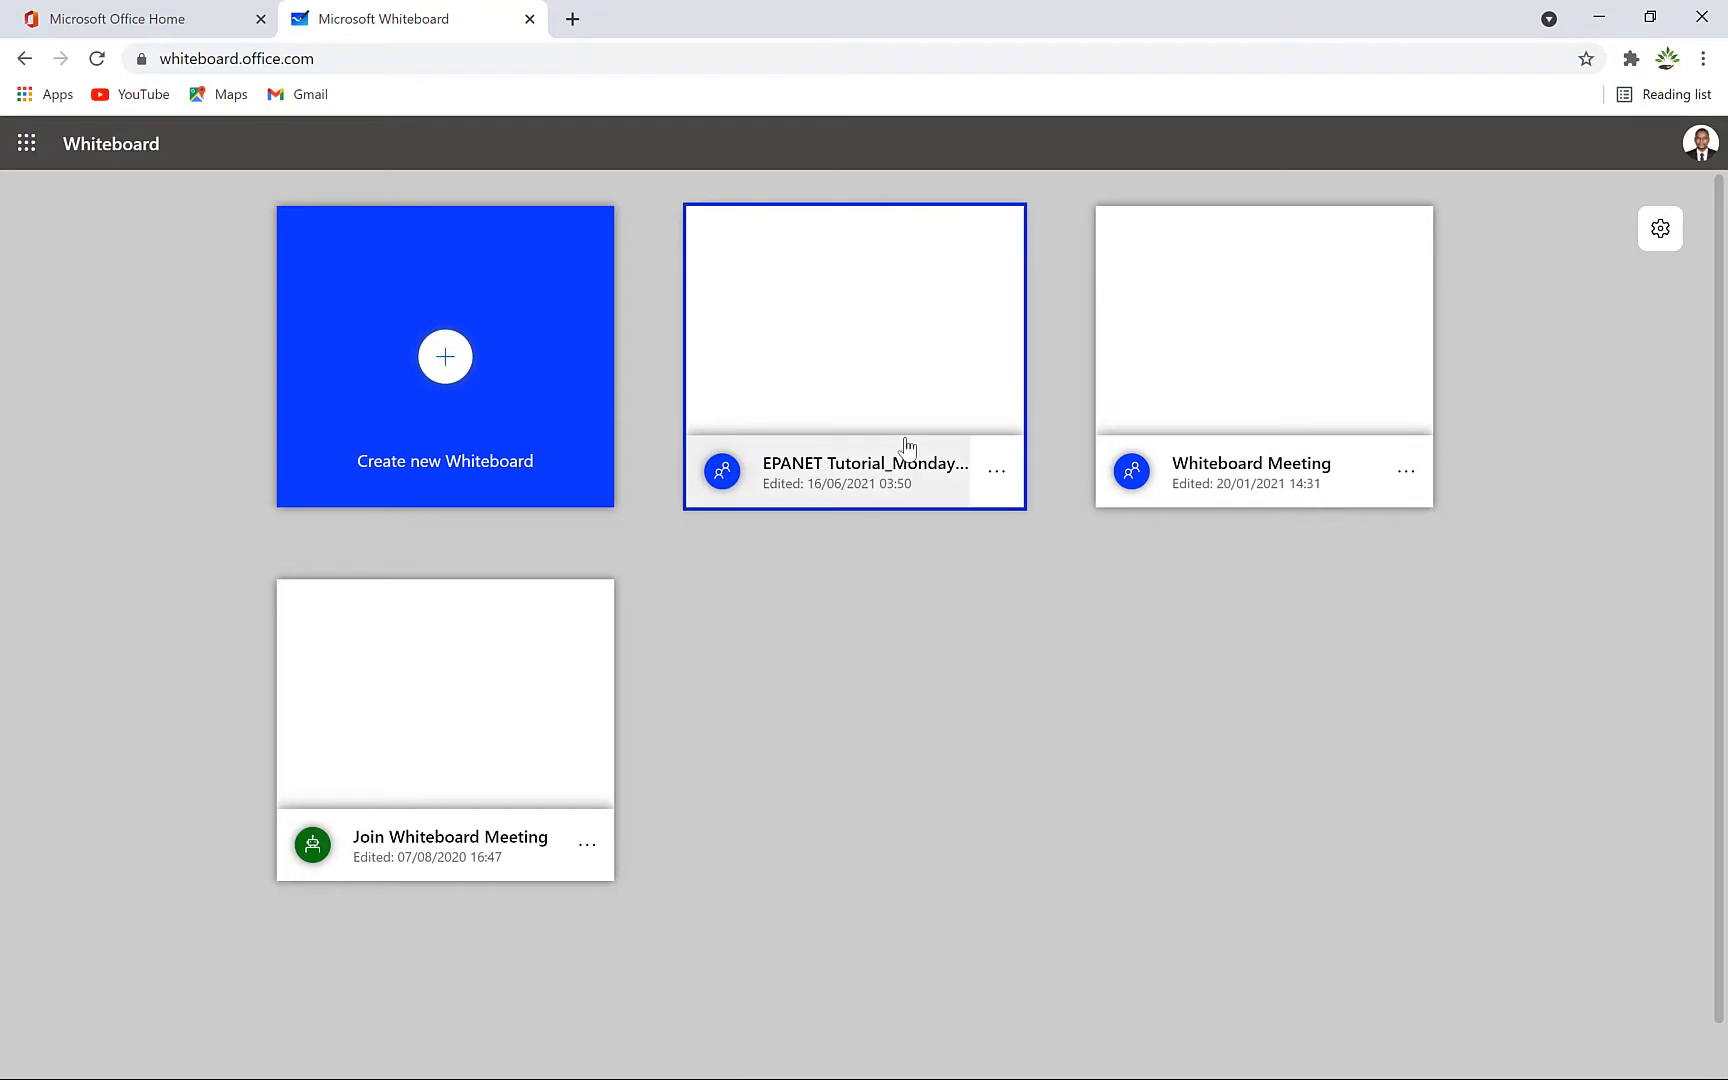
left_click(449, 362)
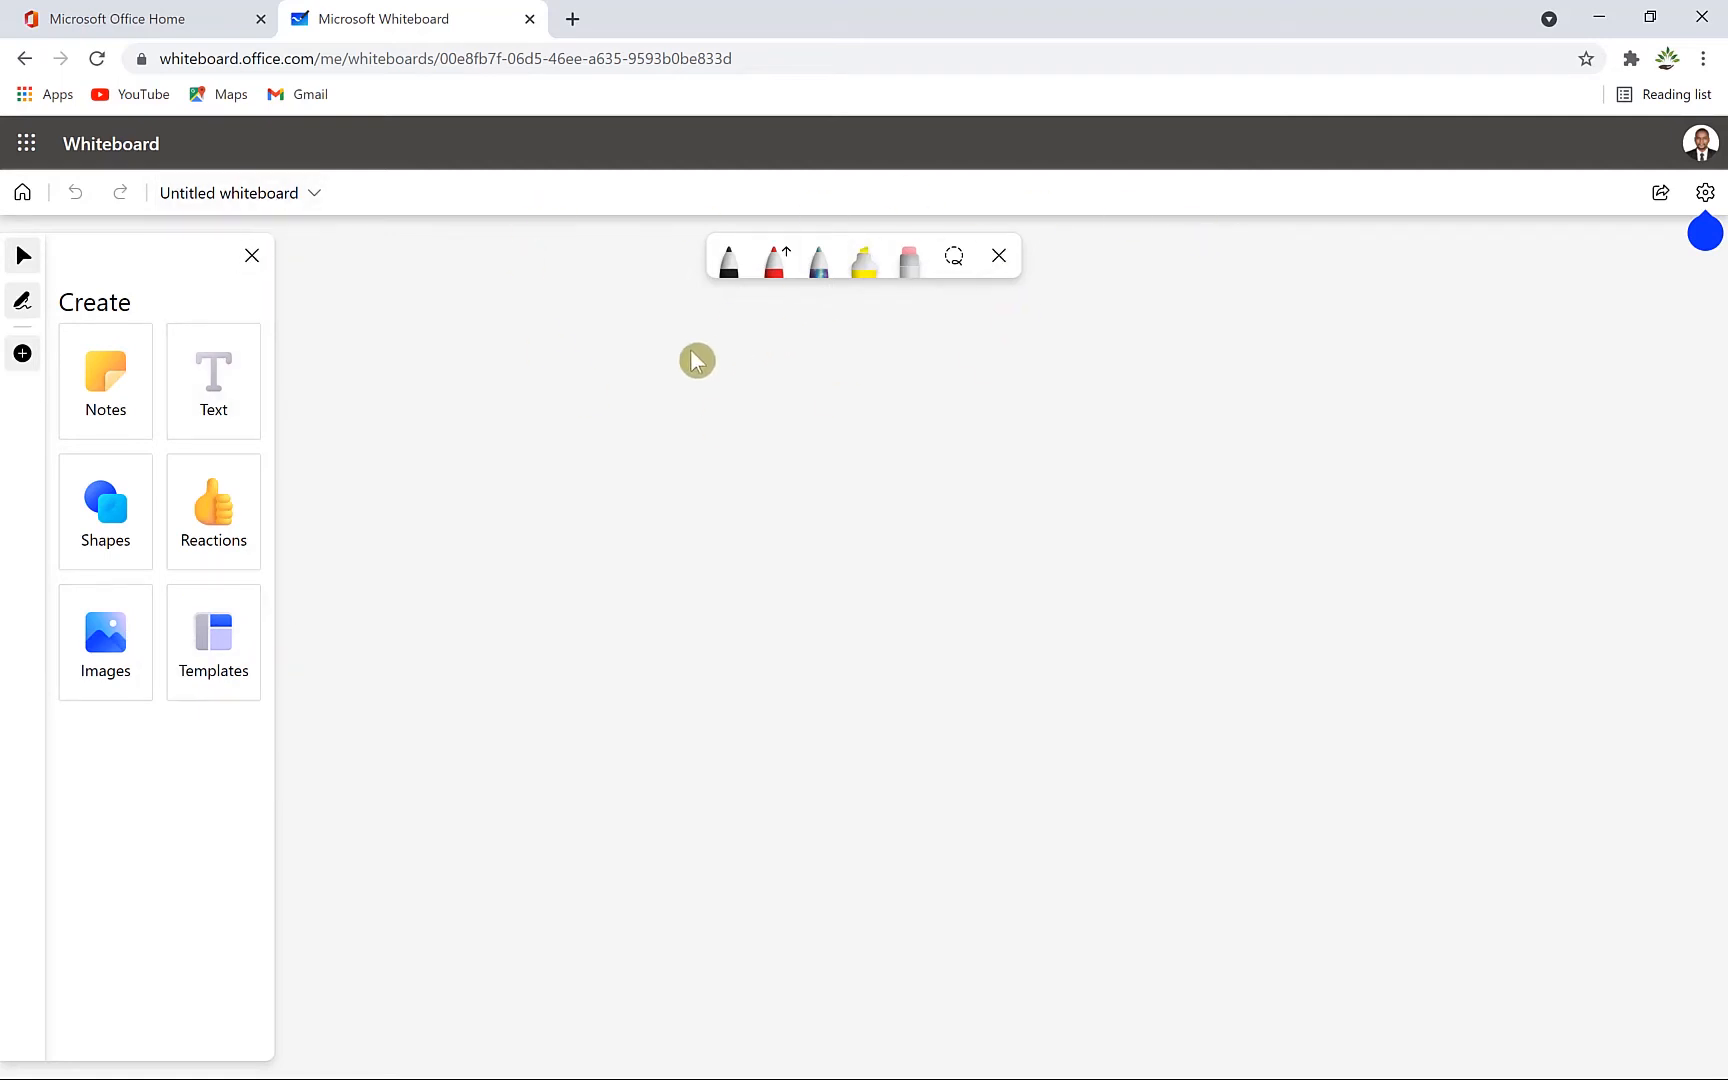
Step: Rename the untitled whiteboard as "Tutorial 1"
left_click(244, 191)
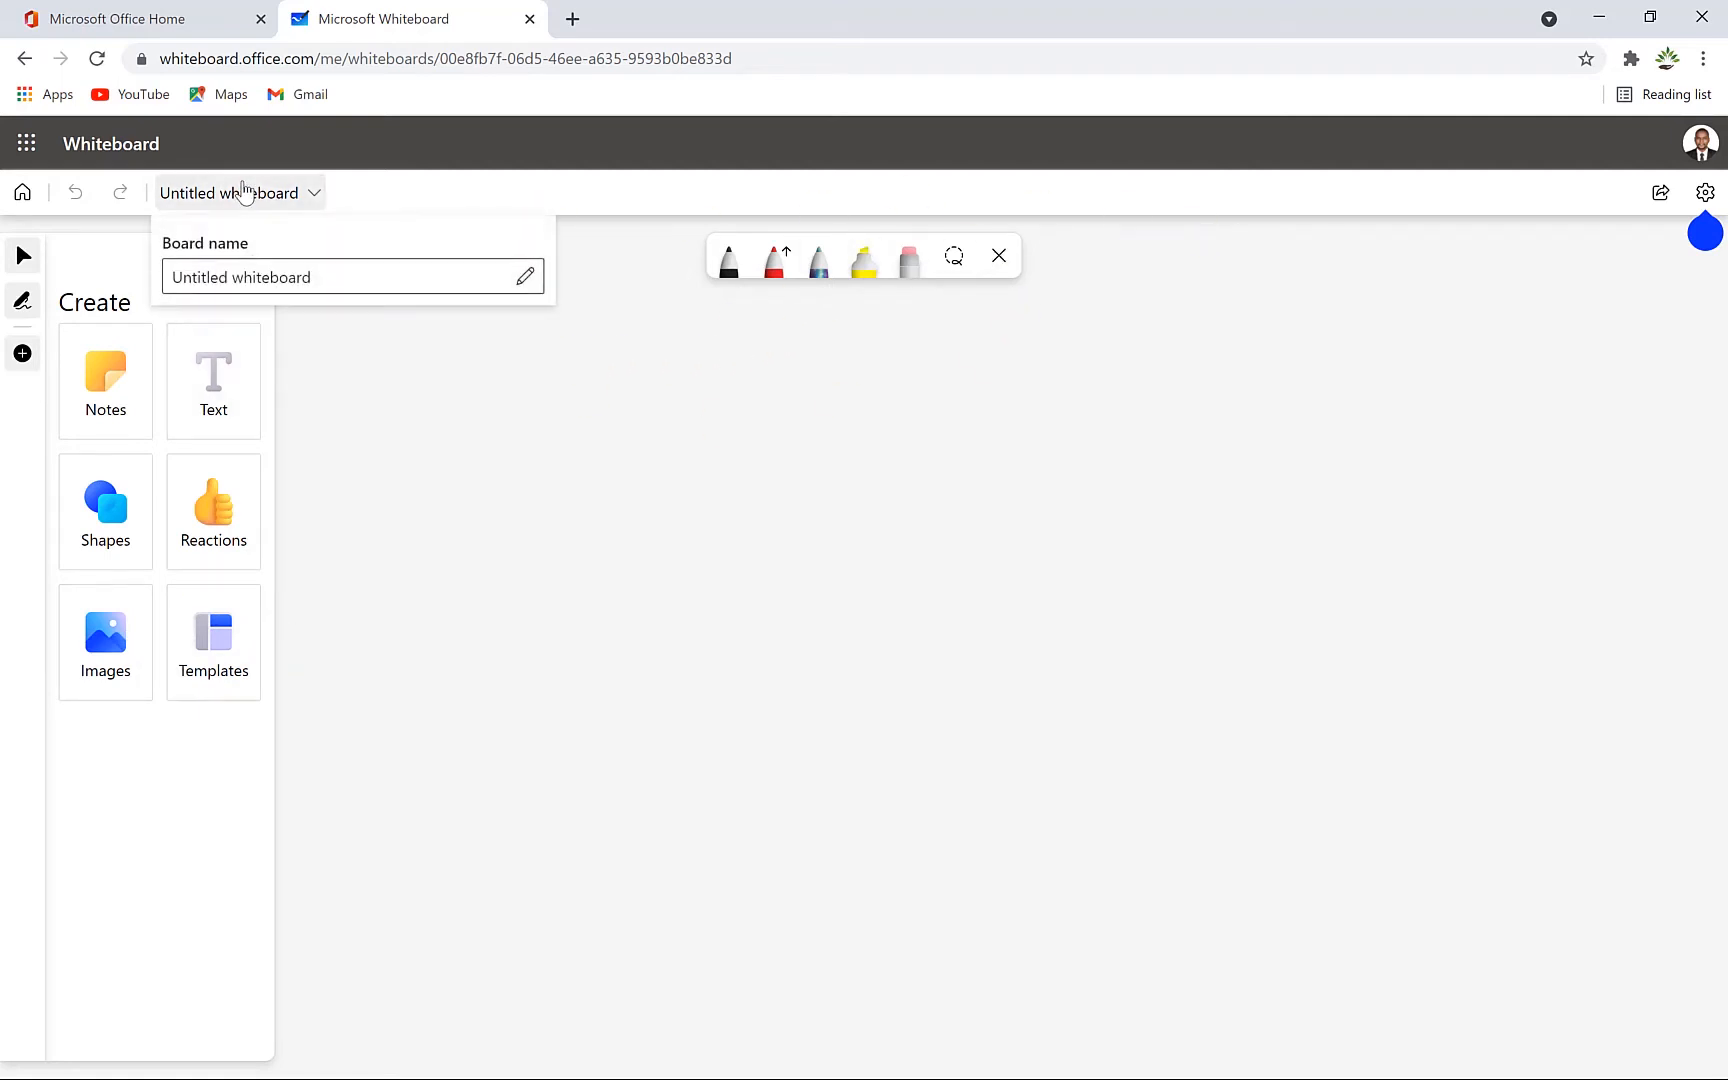
left_click_drag(322, 276, 158, 262)
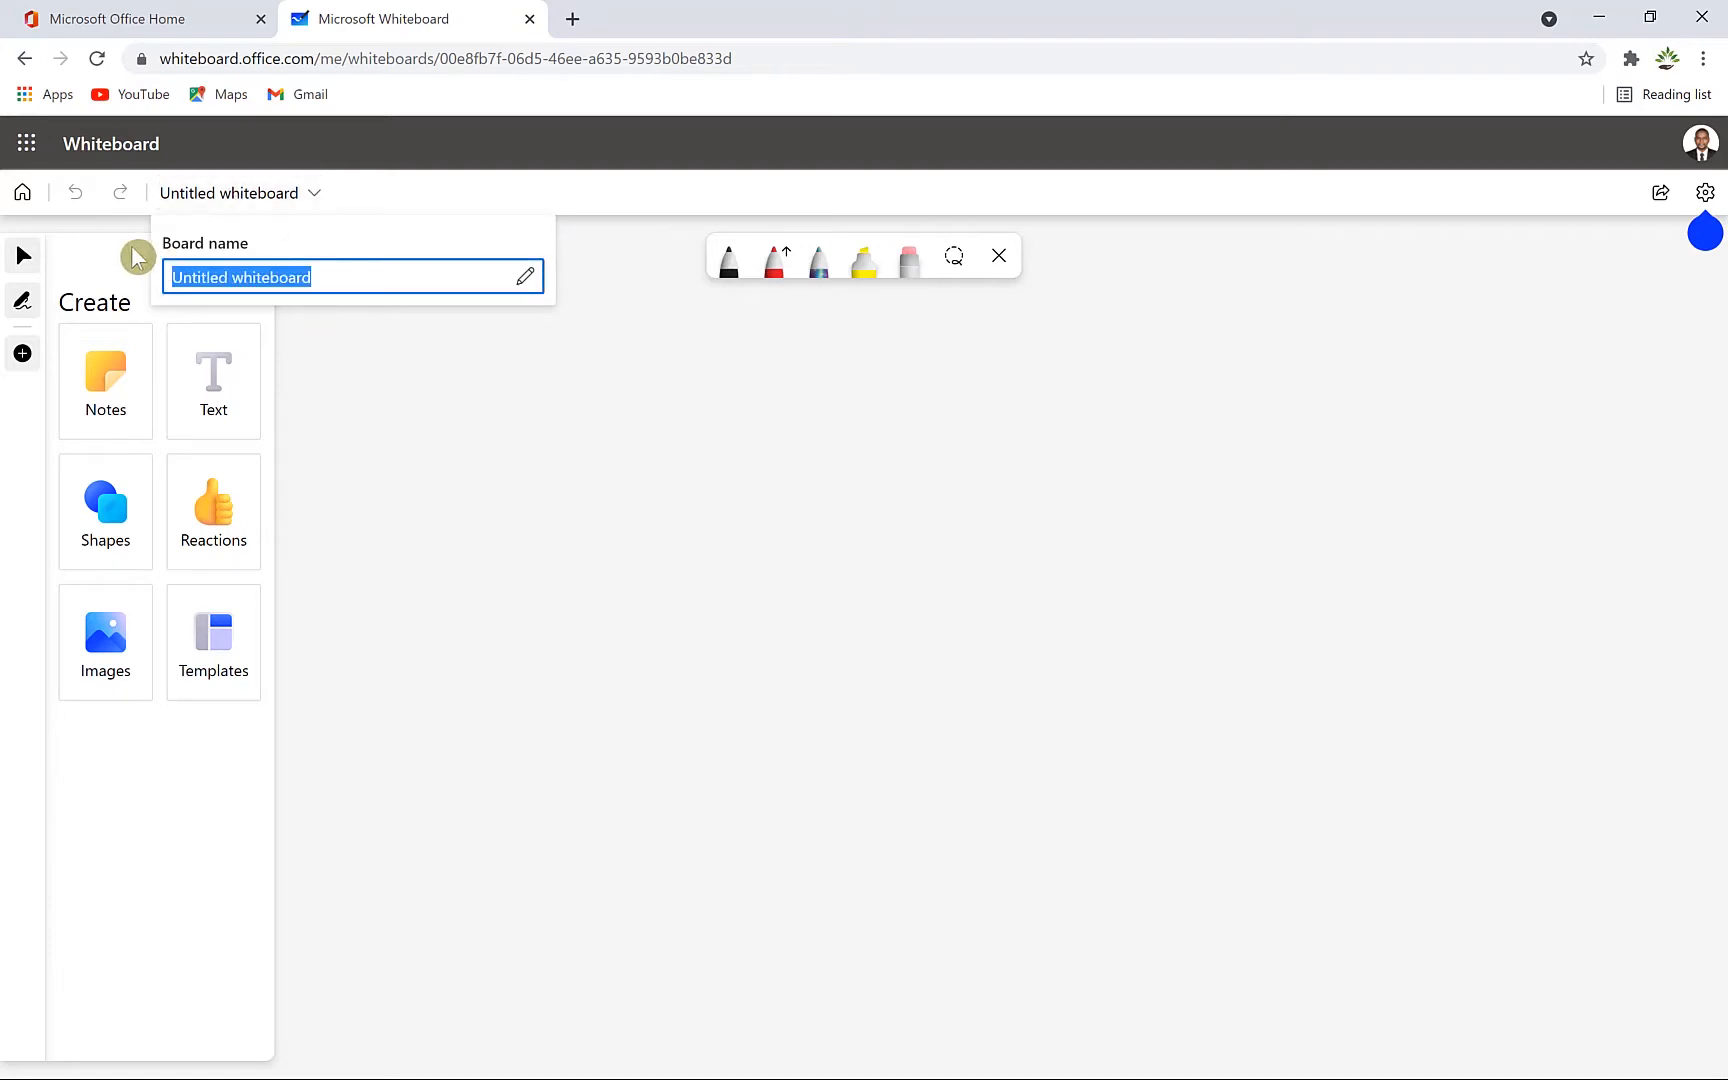
type("Tutorial 1")
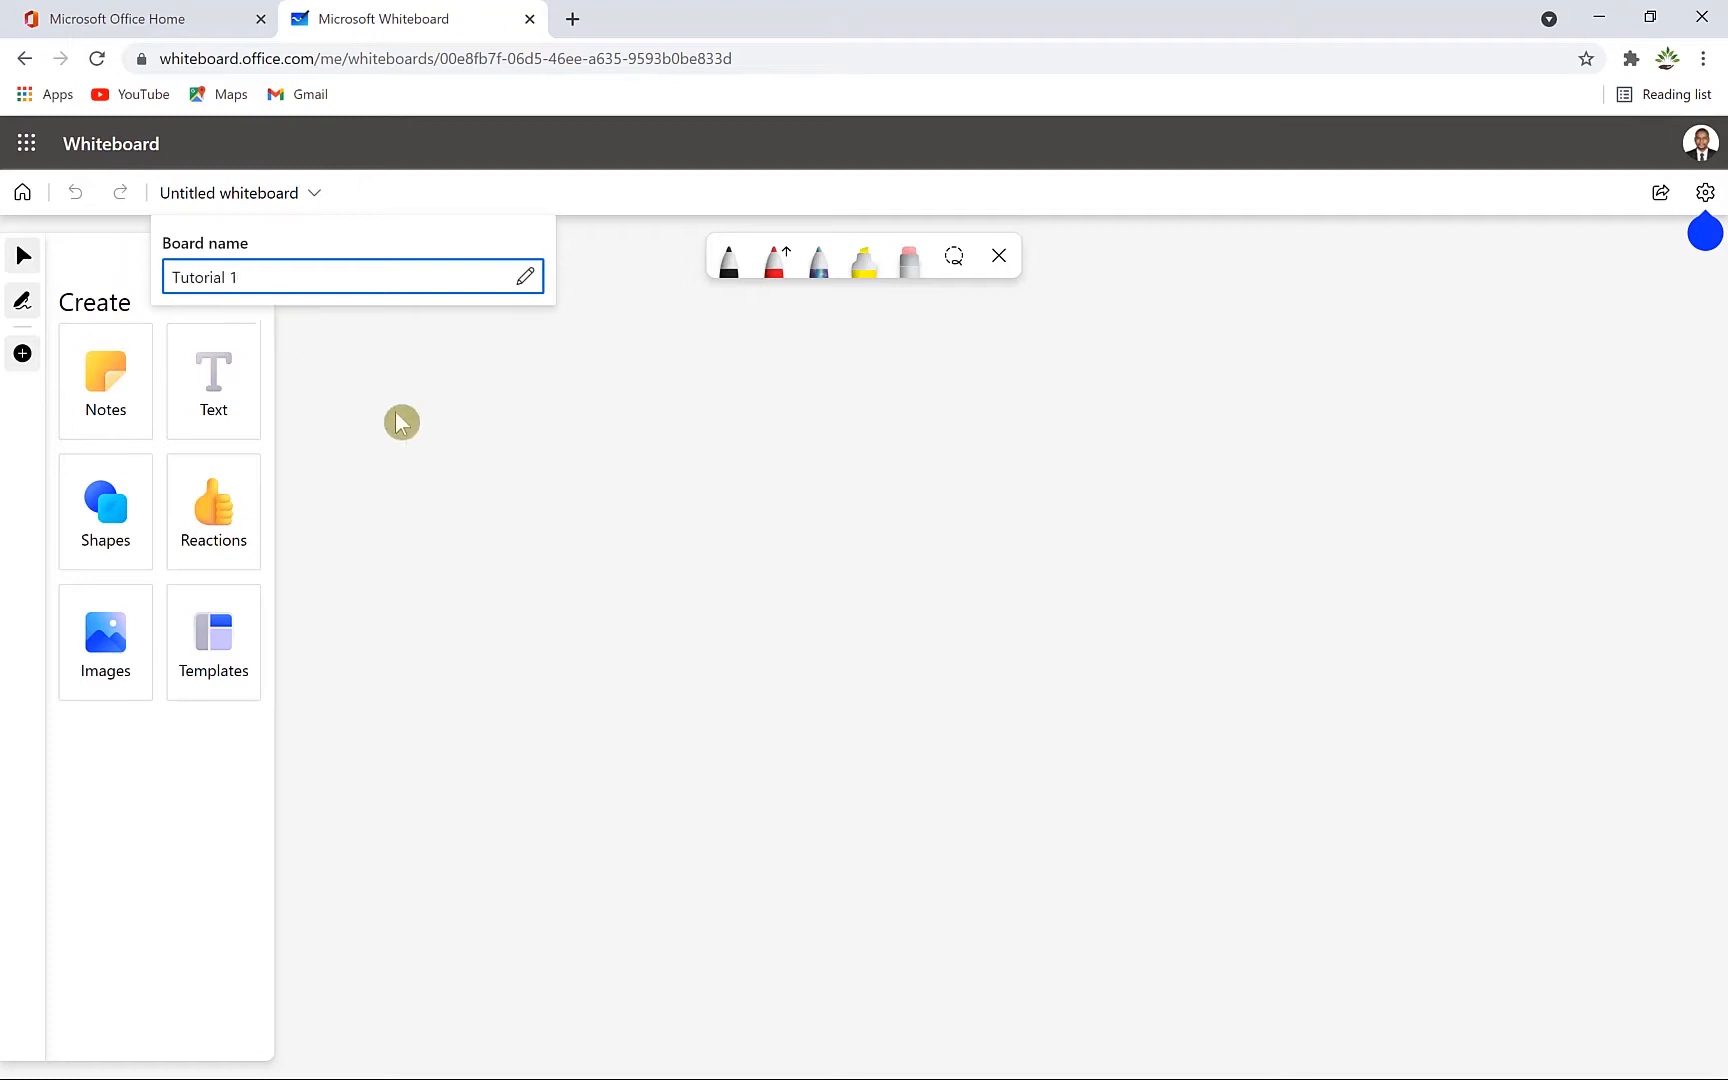
key("Return")
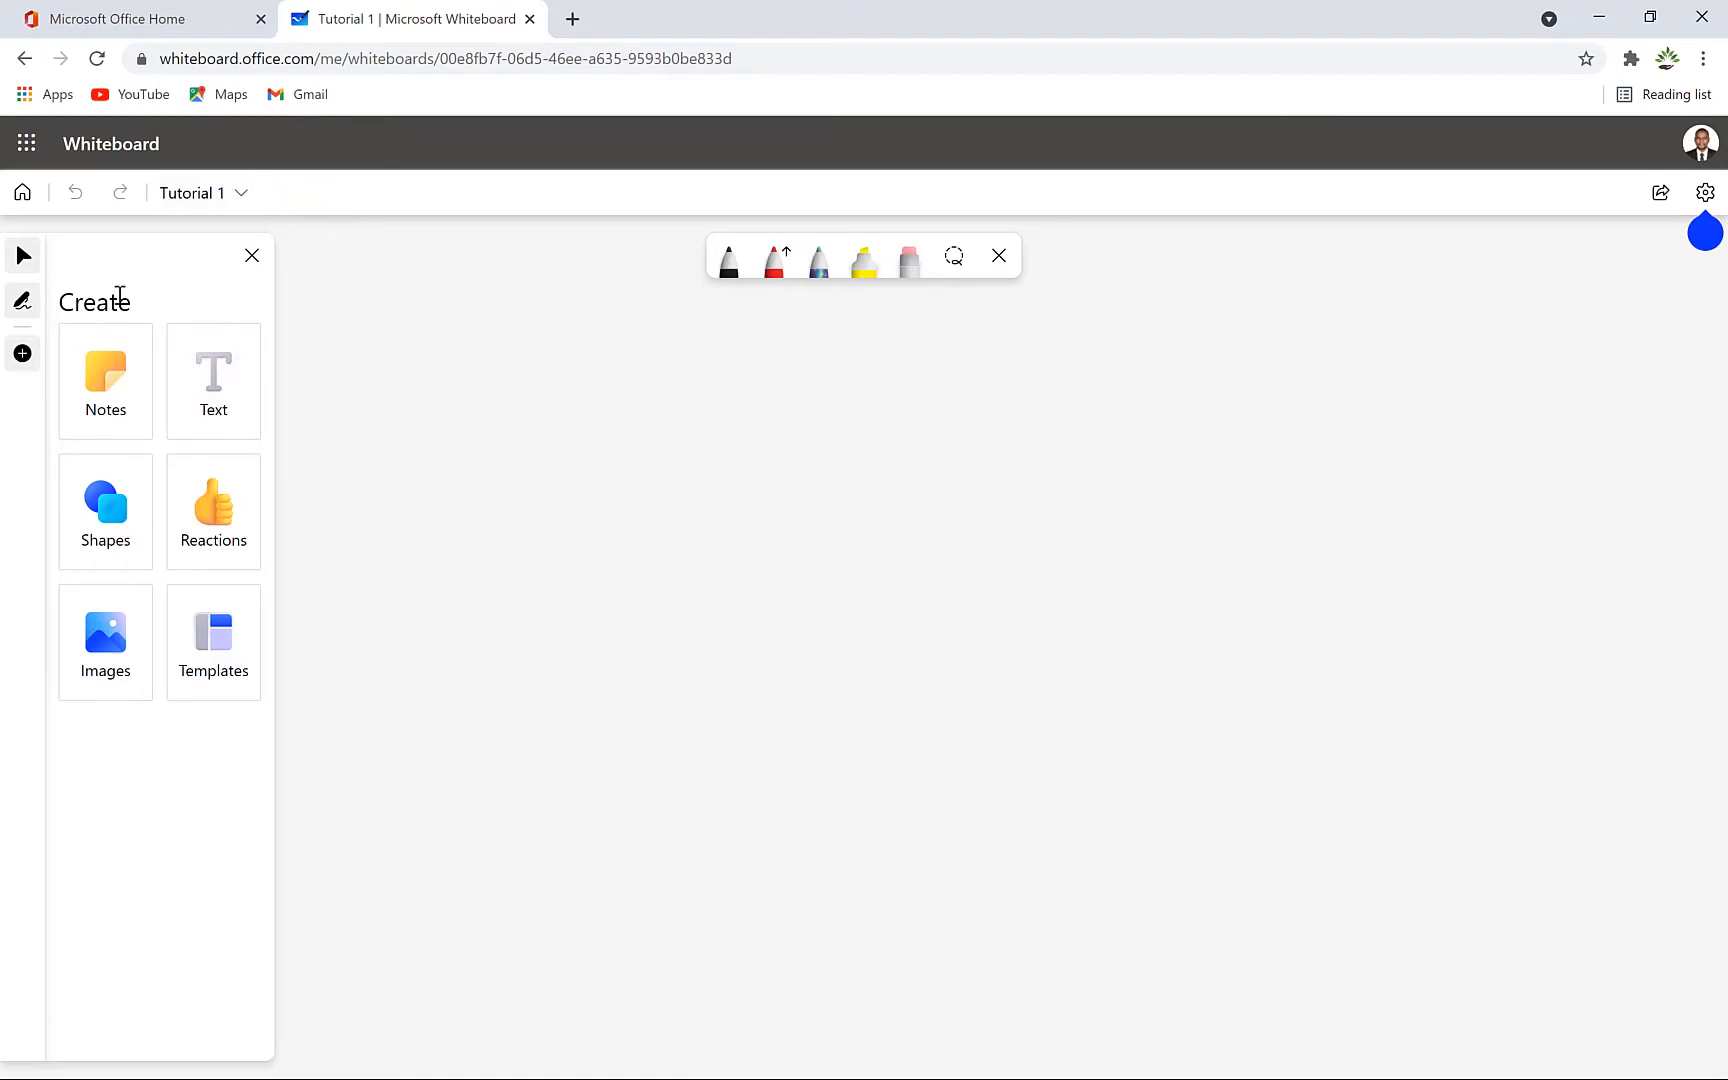
Step: Add a text box near the centre of the canvas reading "How to improve your public speaking confidence"
left_click(210, 383)
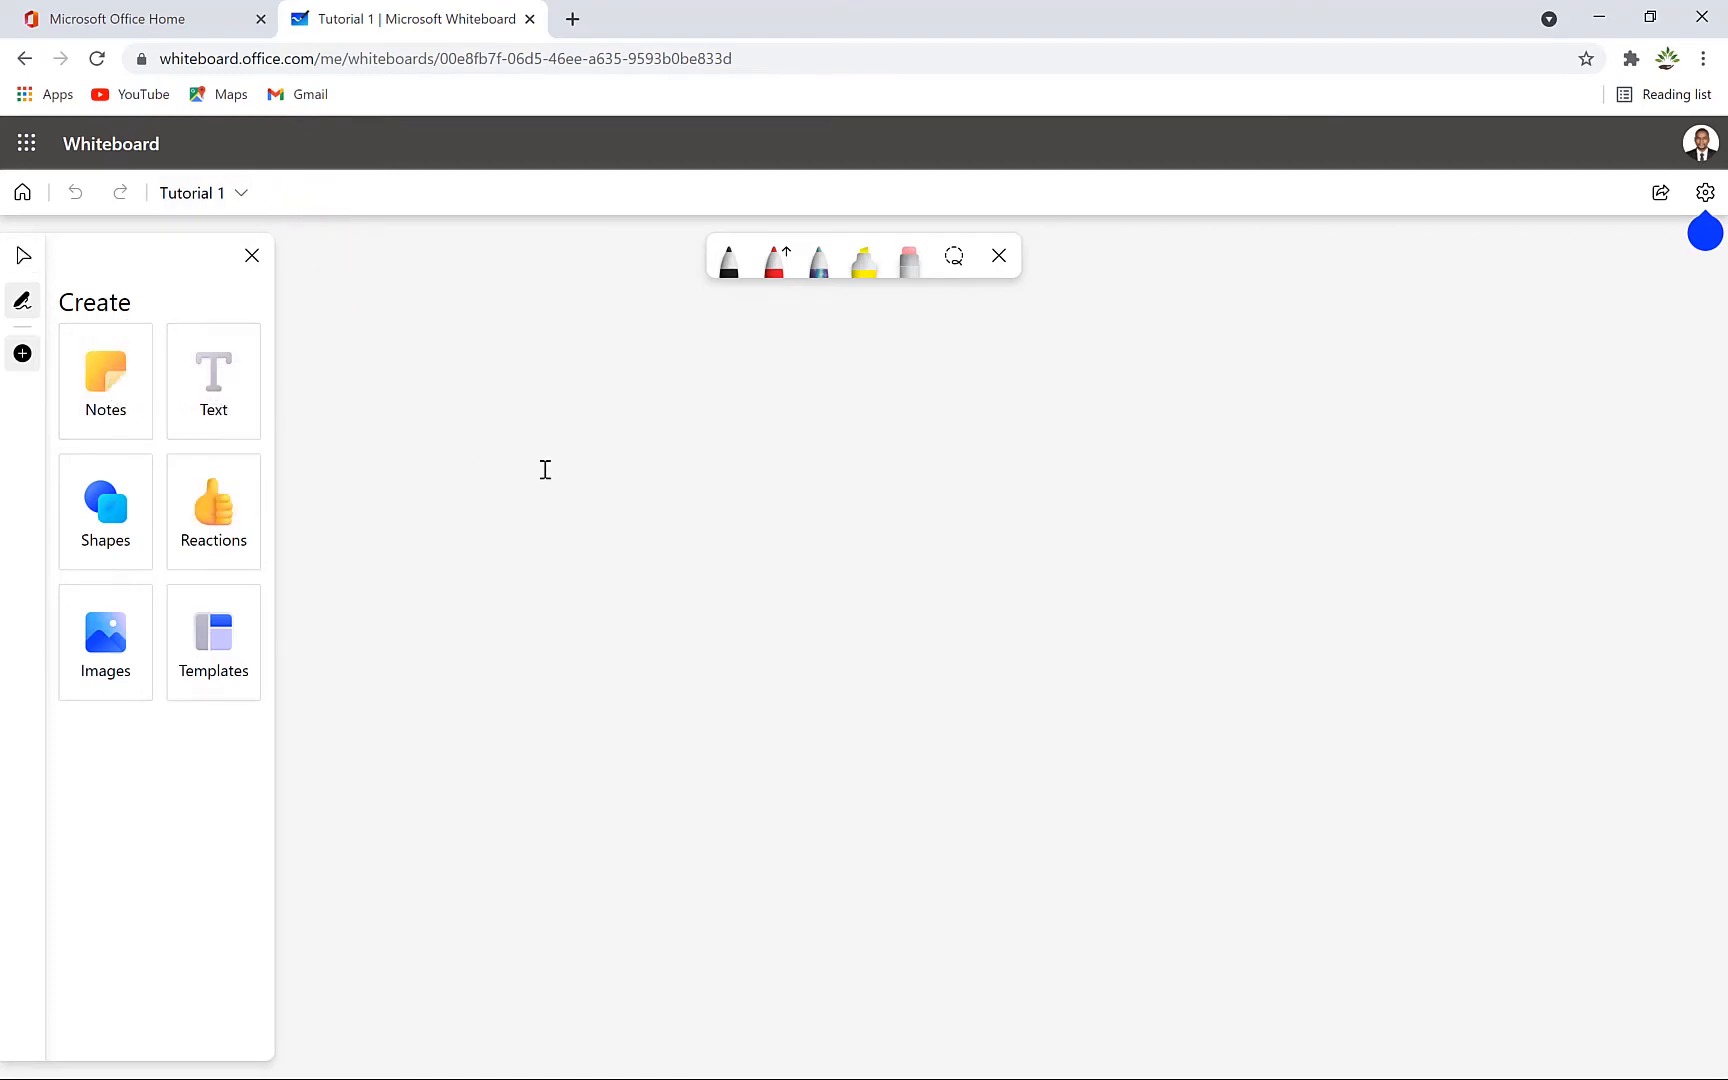
left_click(661, 485)
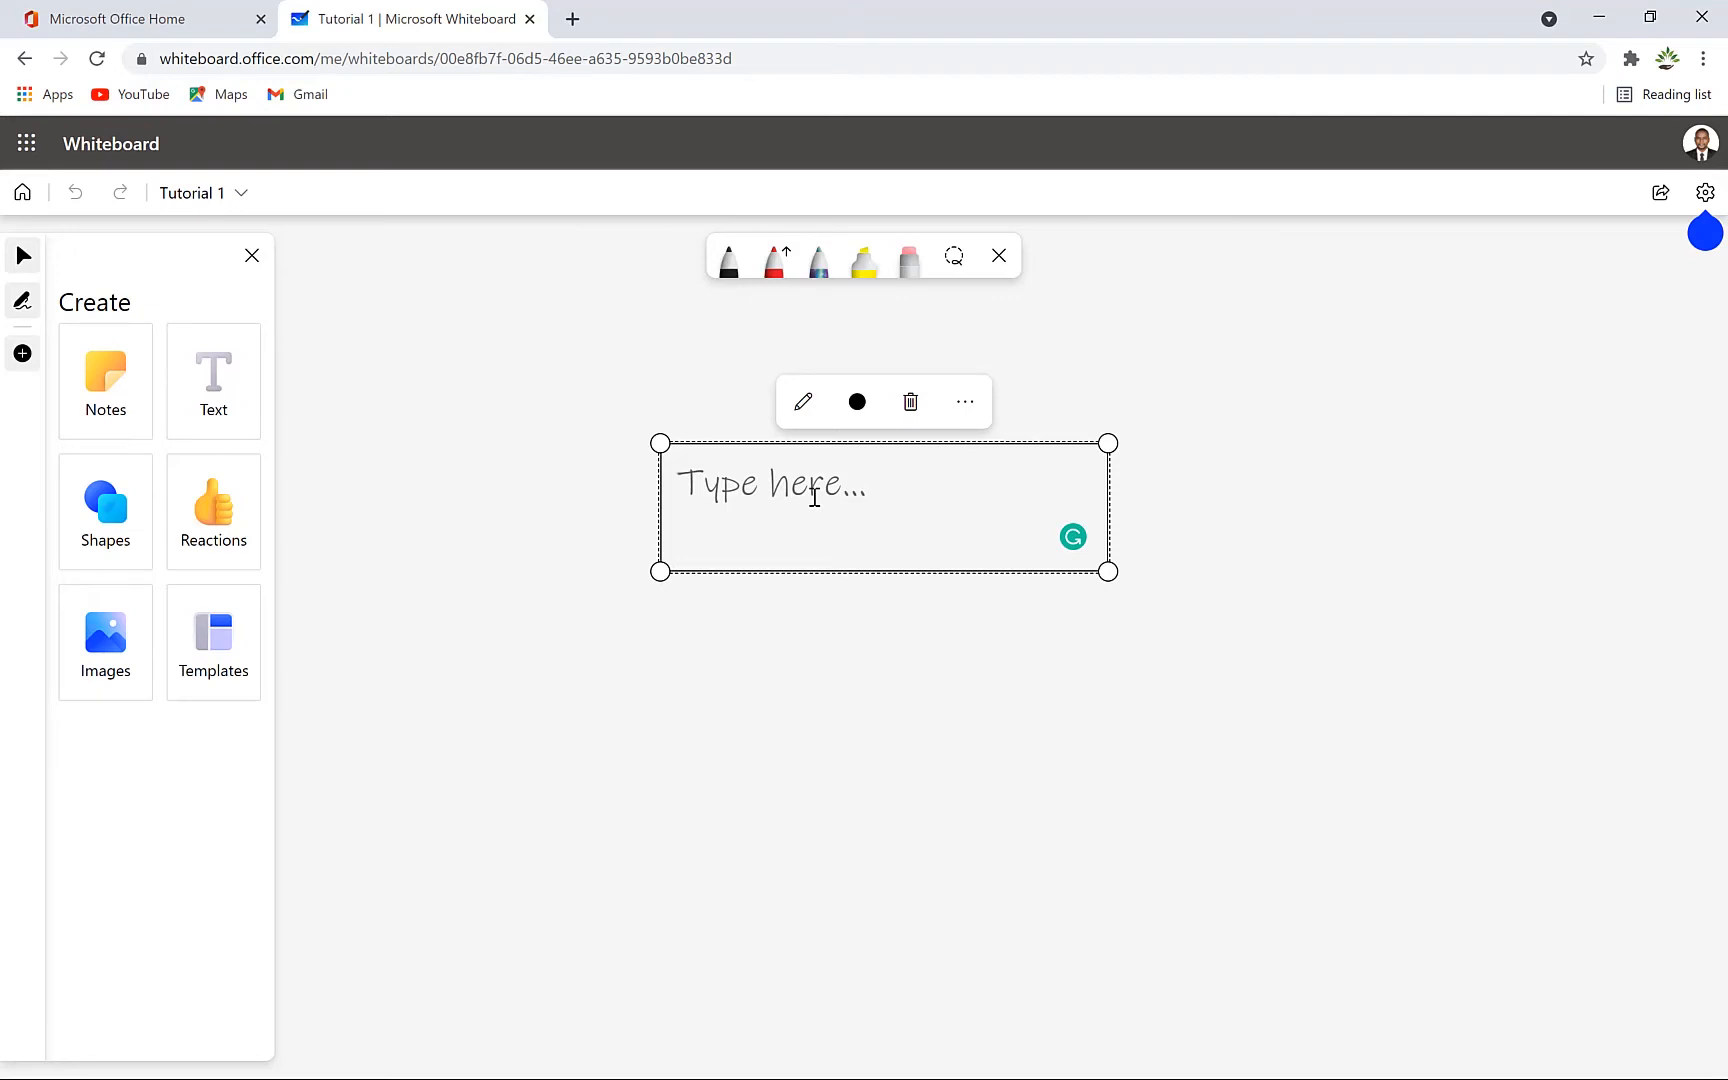
type("How to improve your public speaking confidence")
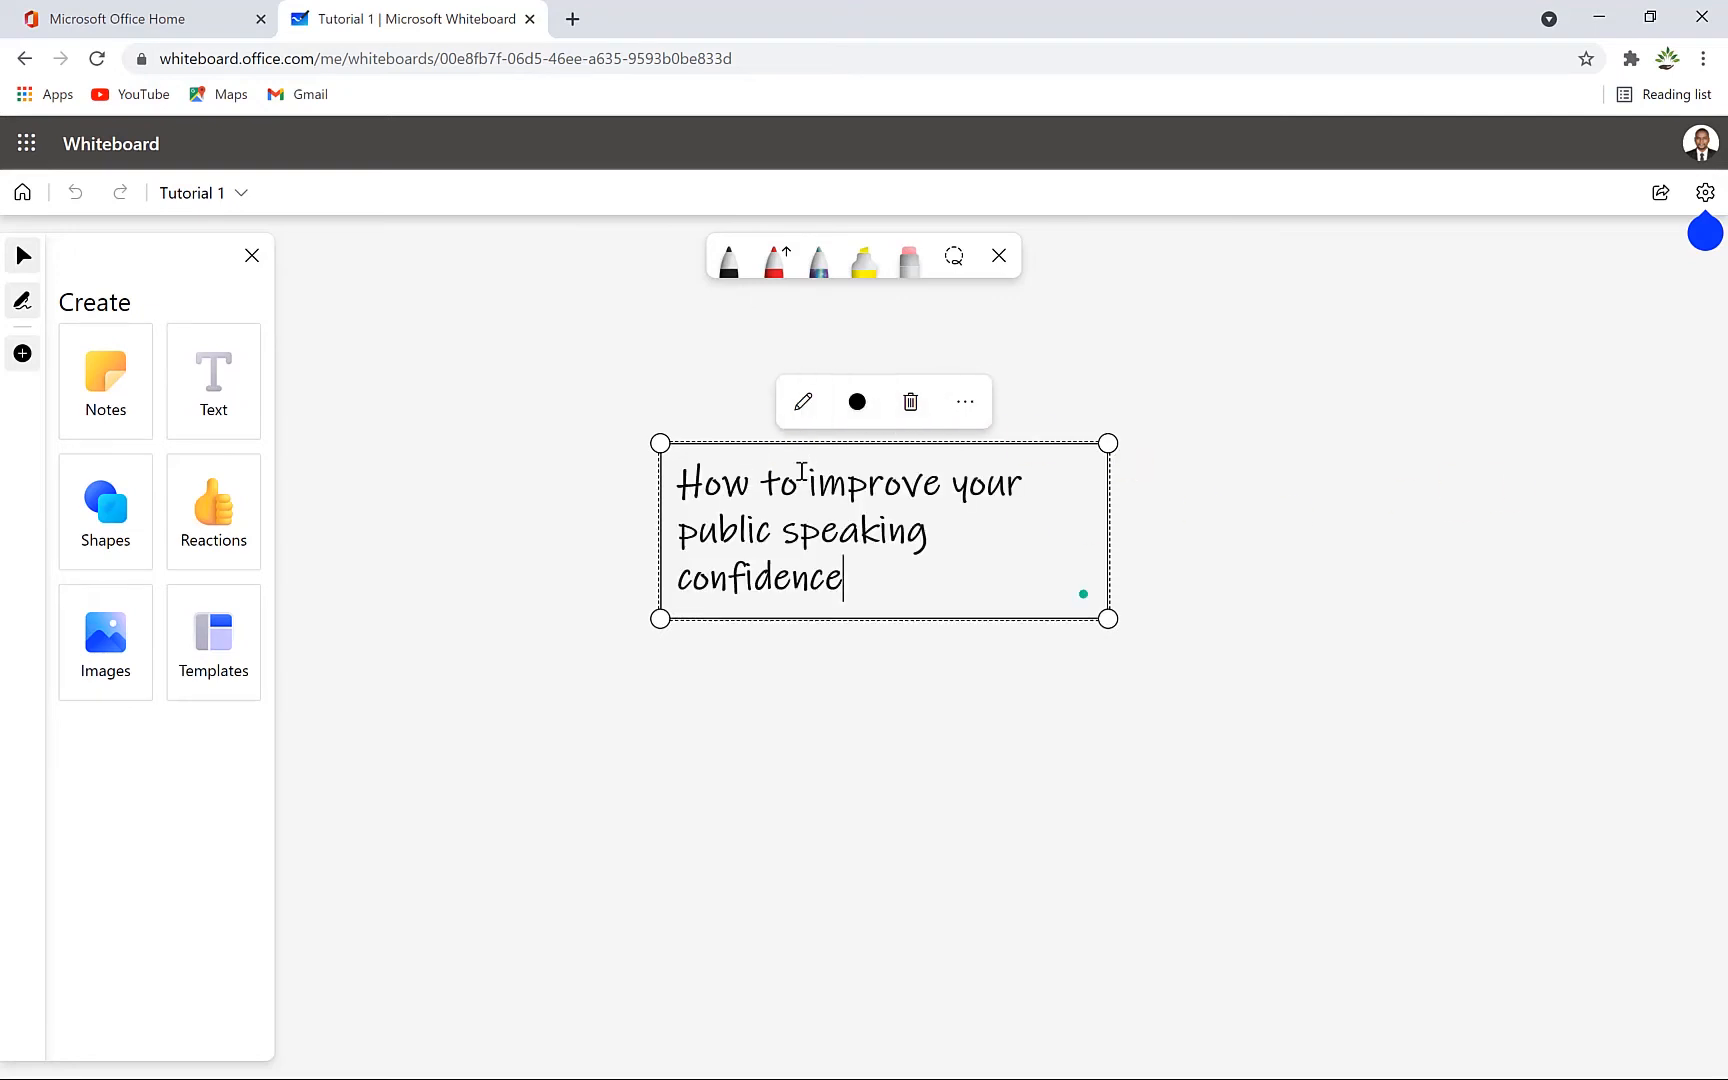
Step: Try dark blue and light blue for the heading text, and set its colour to dark green
left_click(832, 412)
left_click(832, 413)
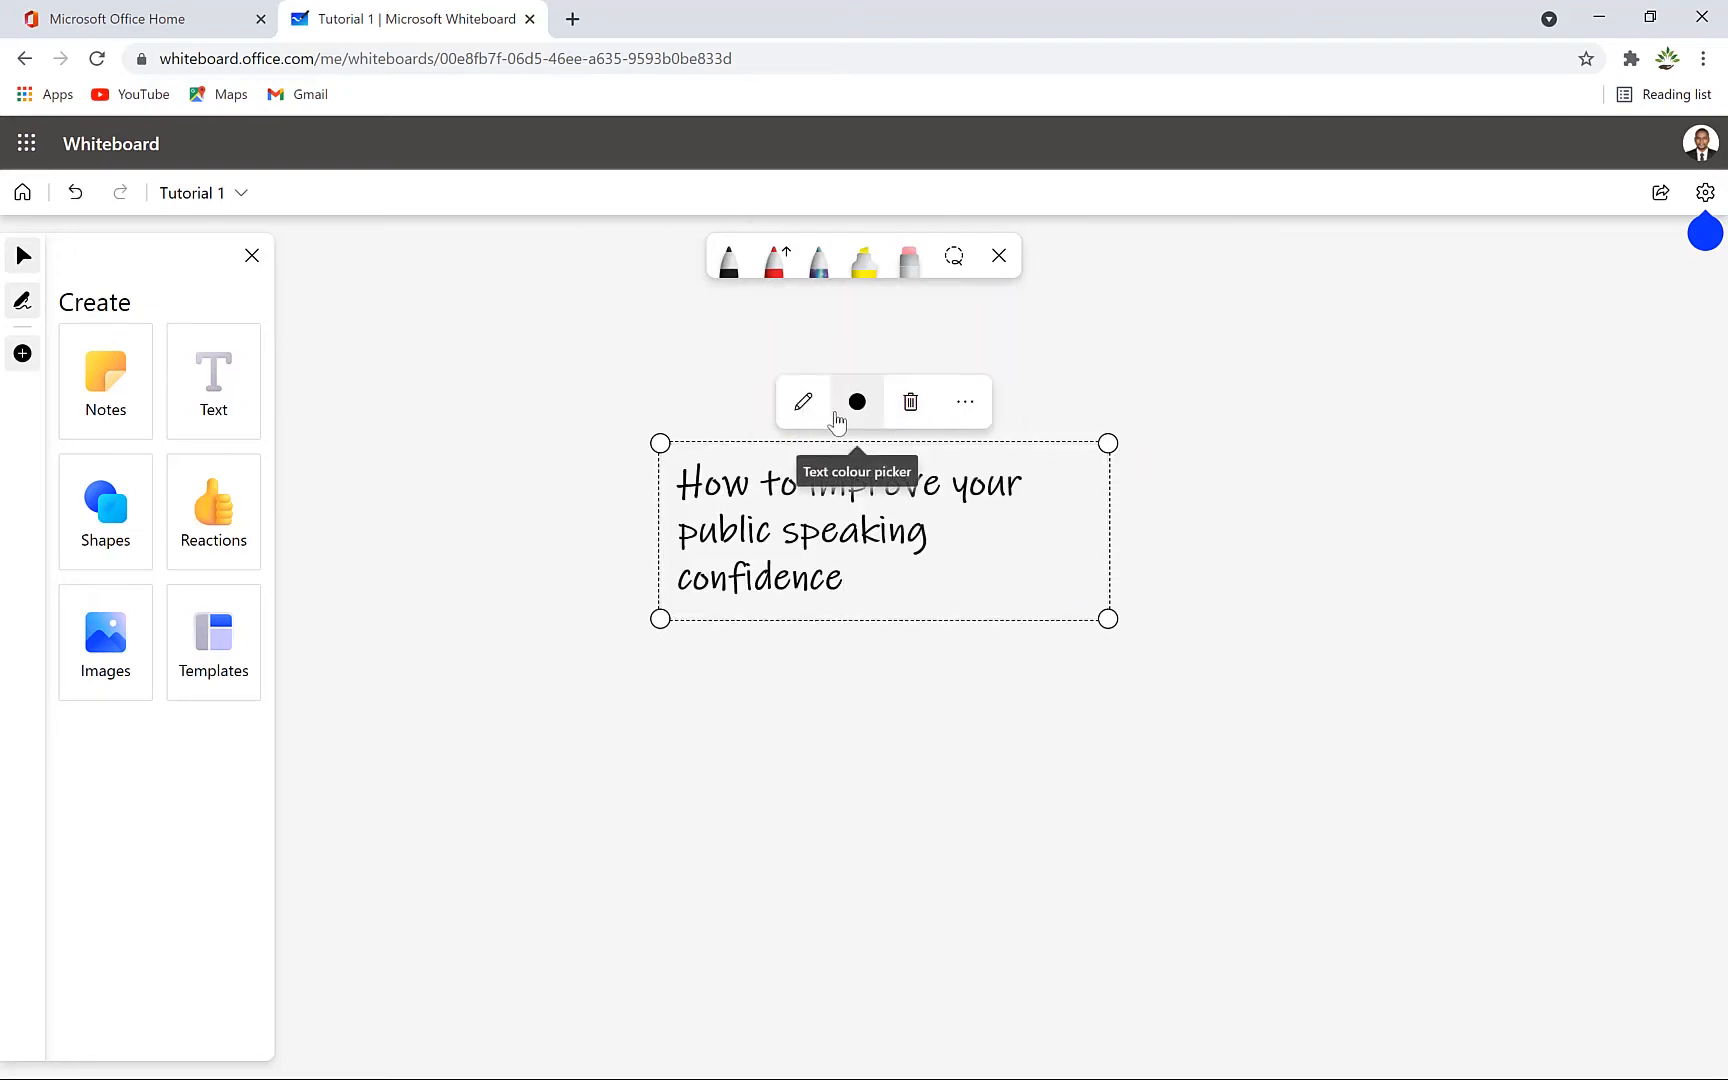
left_click(860, 405)
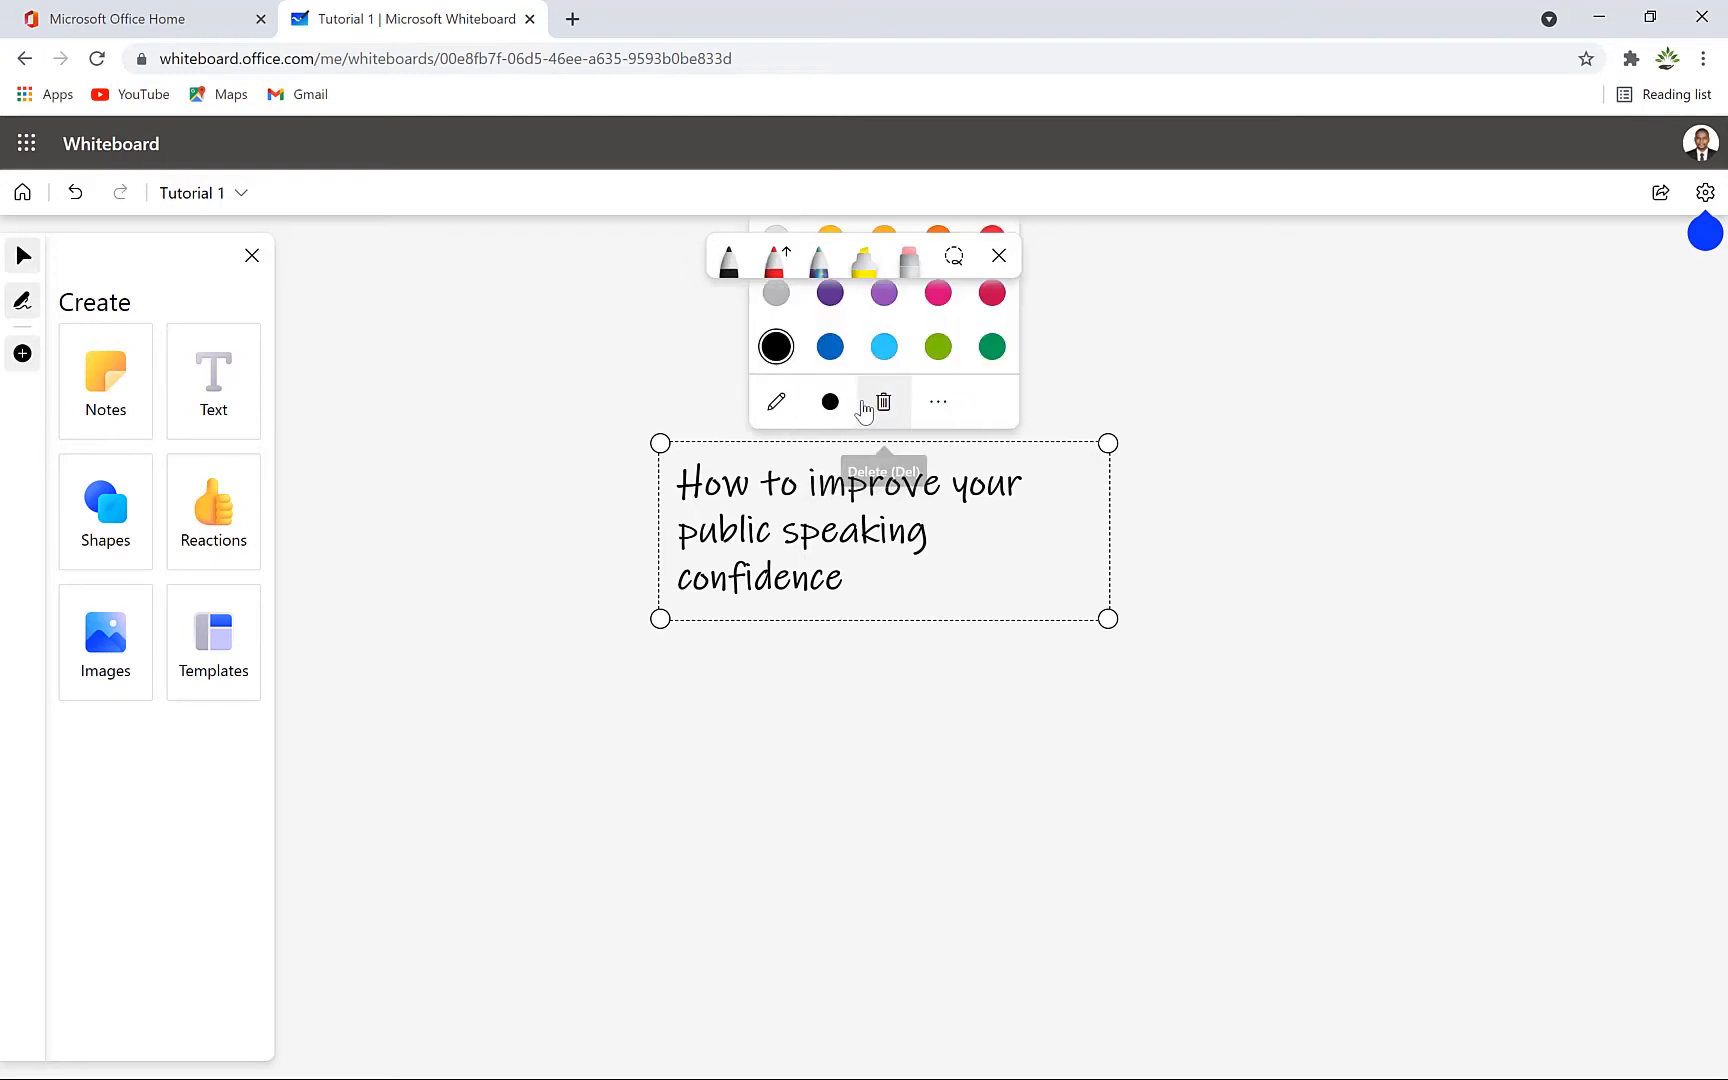
left_click(831, 348)
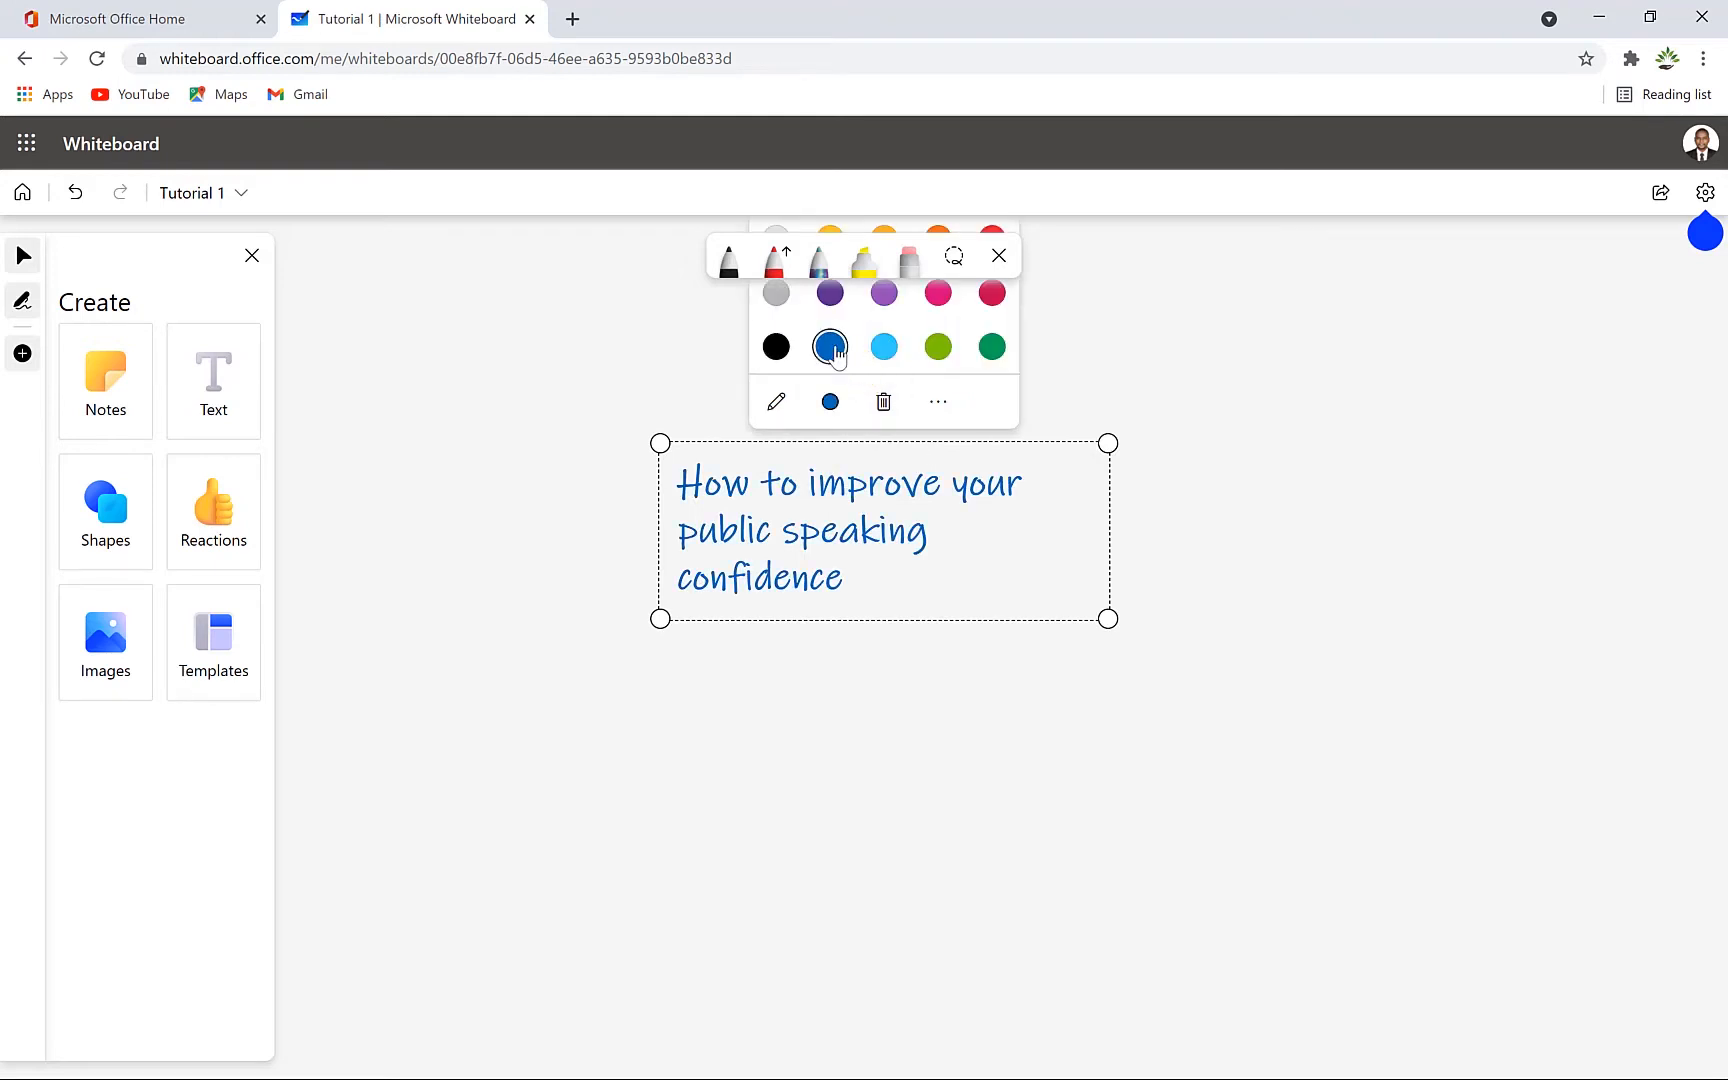
left_click(885, 348)
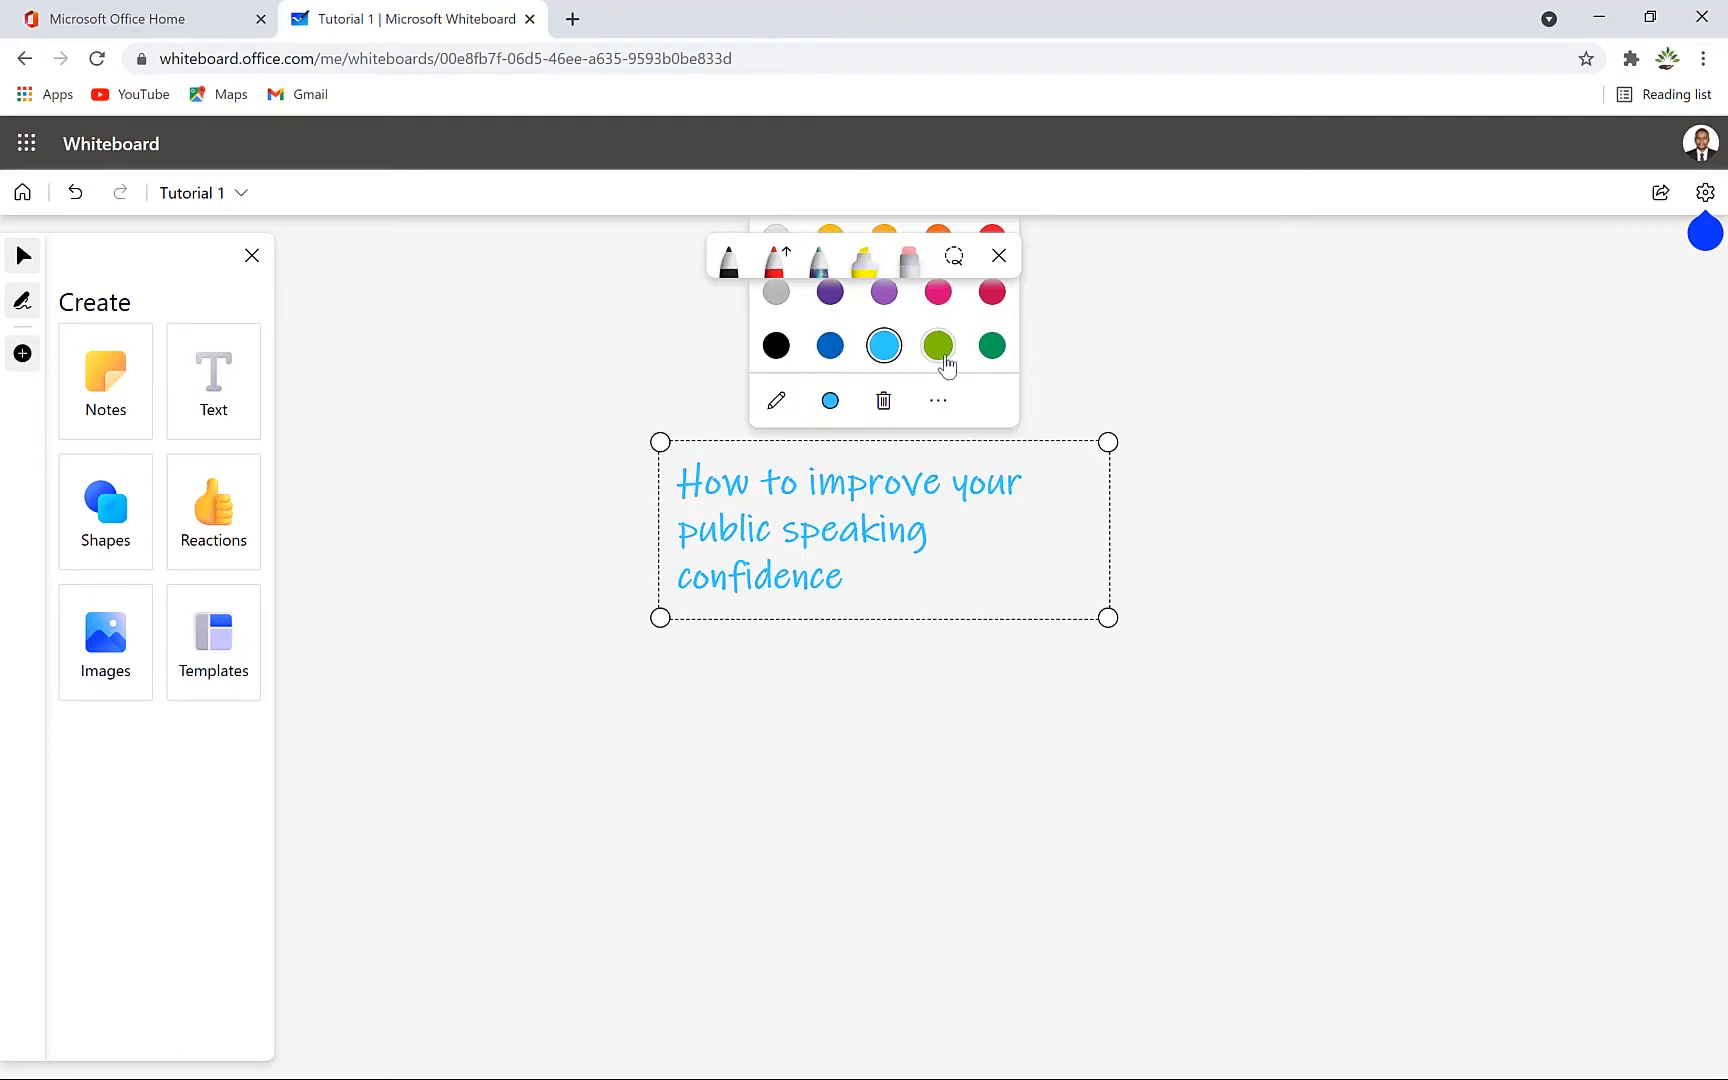
left_click(991, 347)
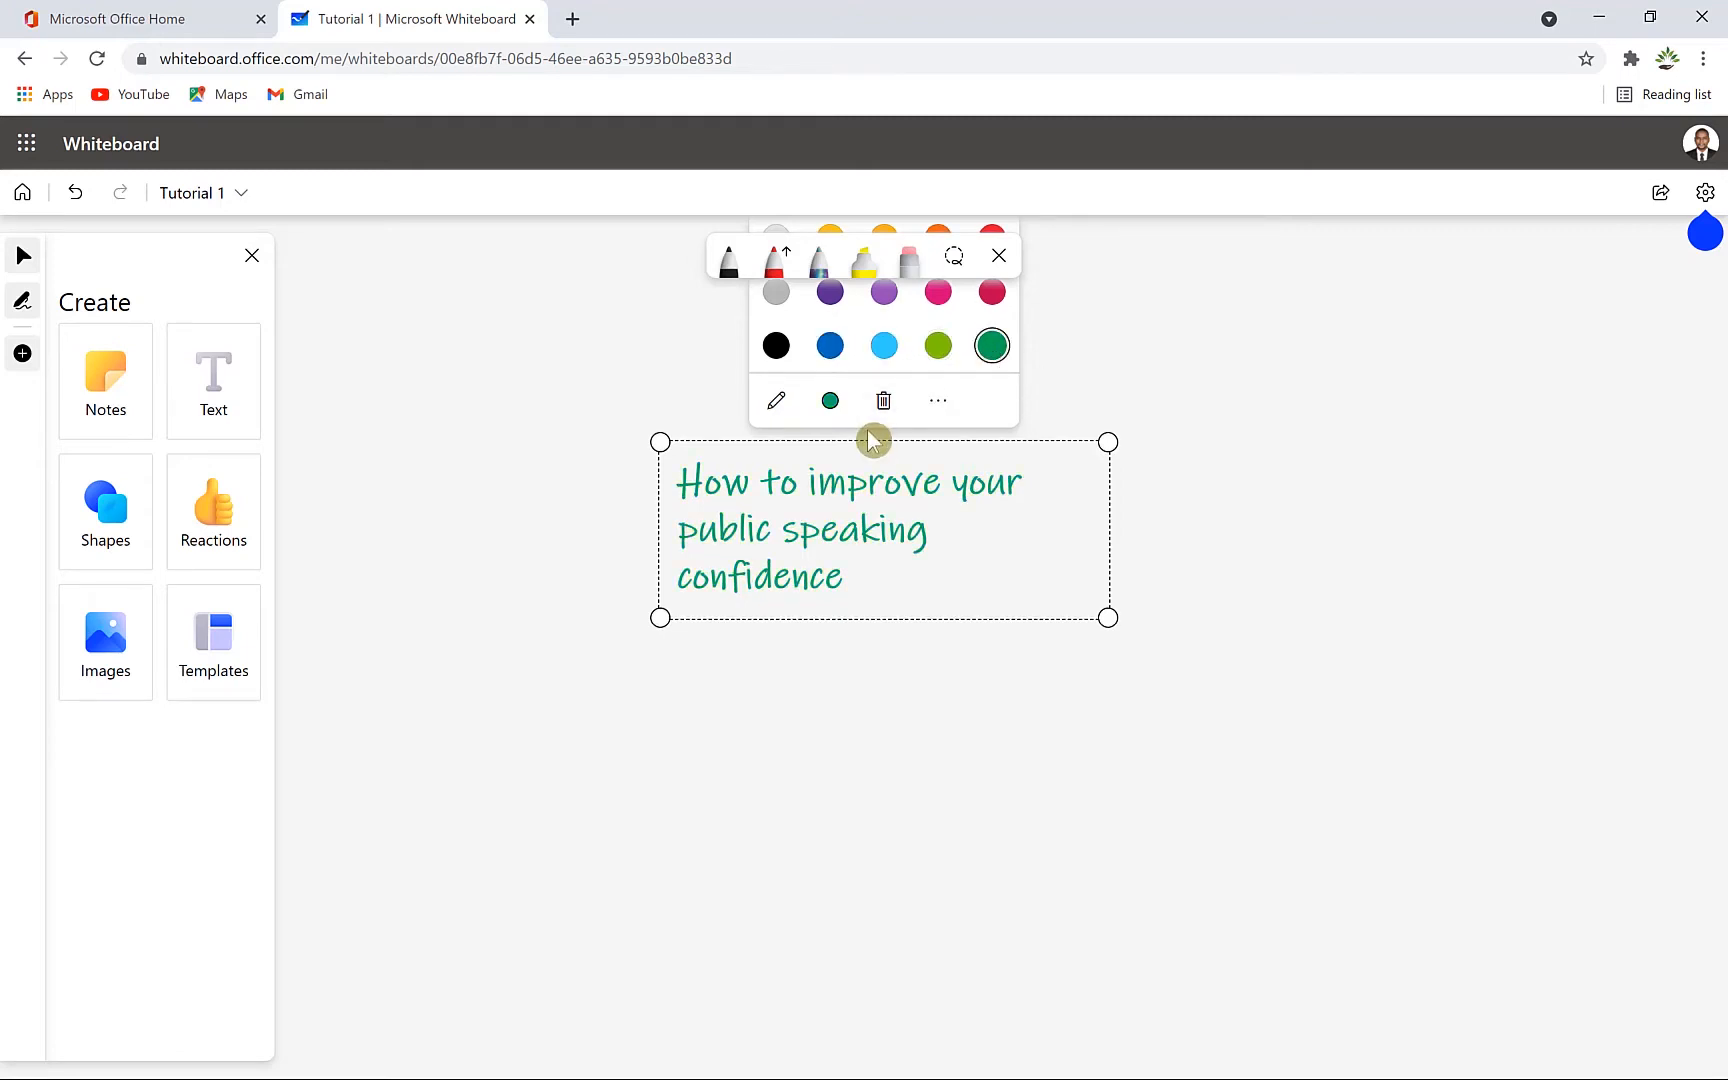
Step: Enlarge the heading text box slightly and move it up to the upper middle of the canvas
left_click(940, 400)
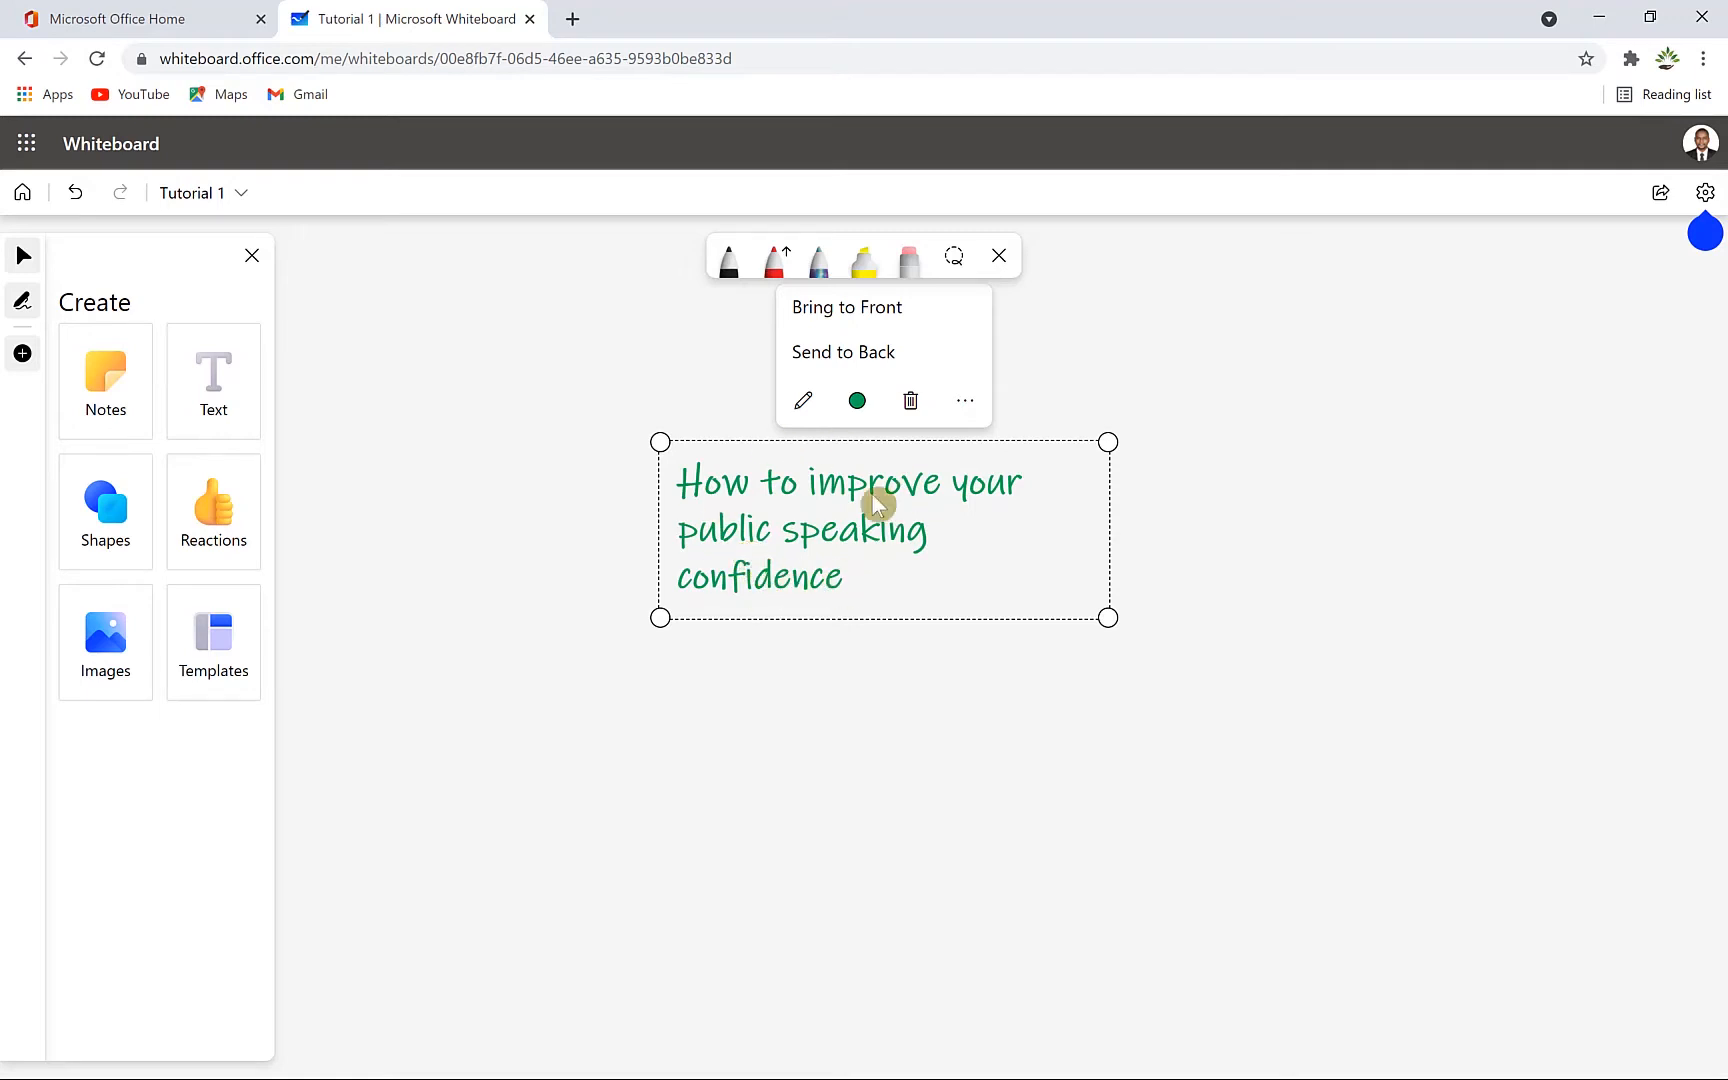
left_click(977, 483)
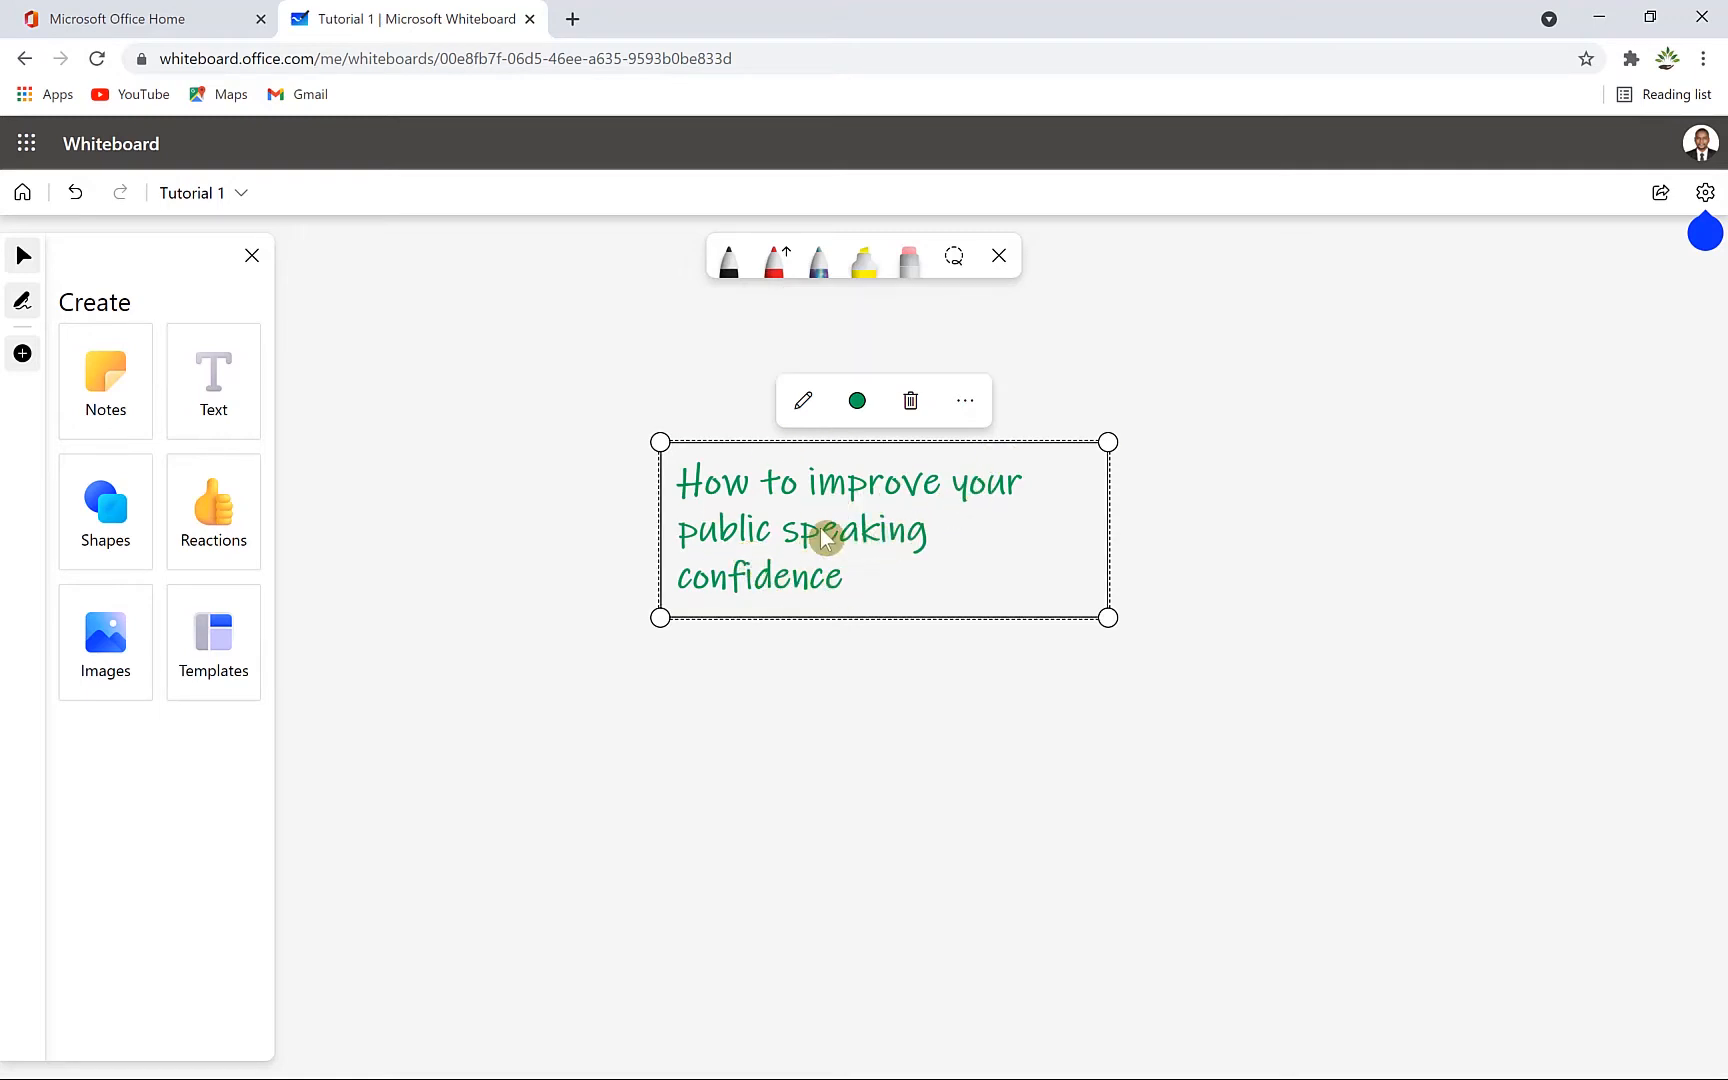
left_click_drag(824, 536, 793, 460)
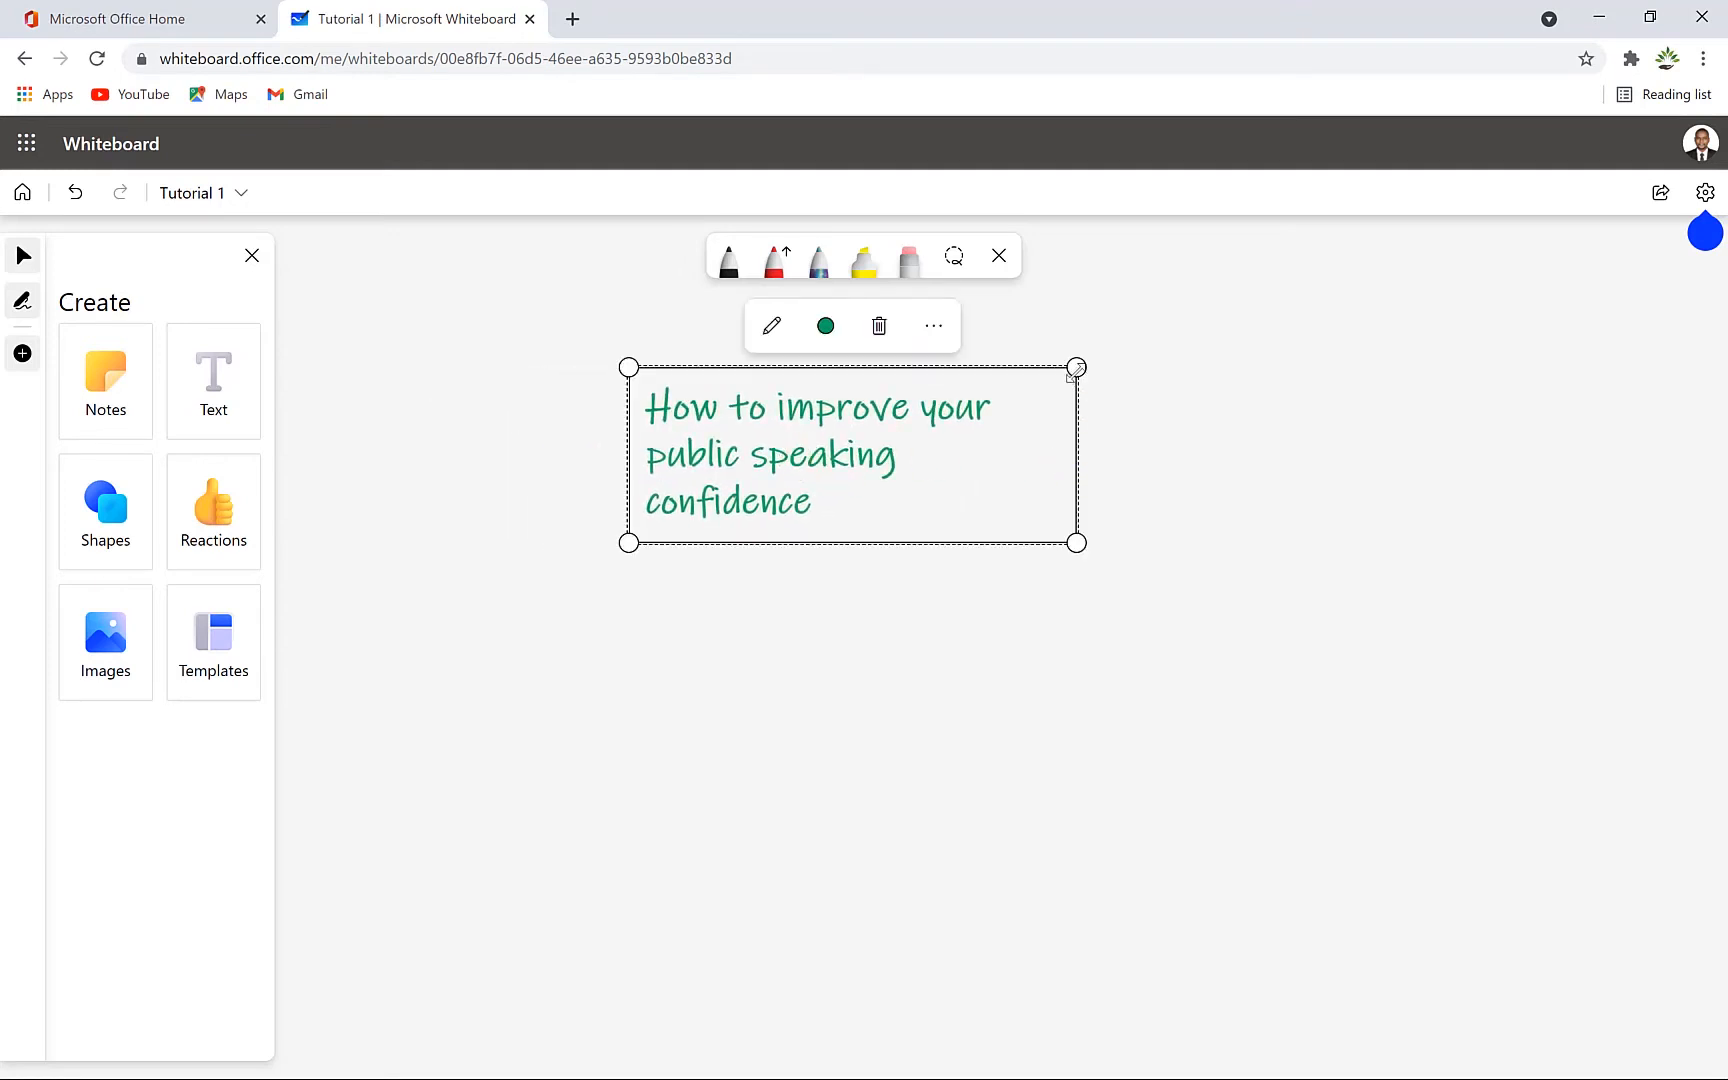
left_click_drag(1076, 370, 1130, 457)
left_click_drag(864, 440, 885, 415)
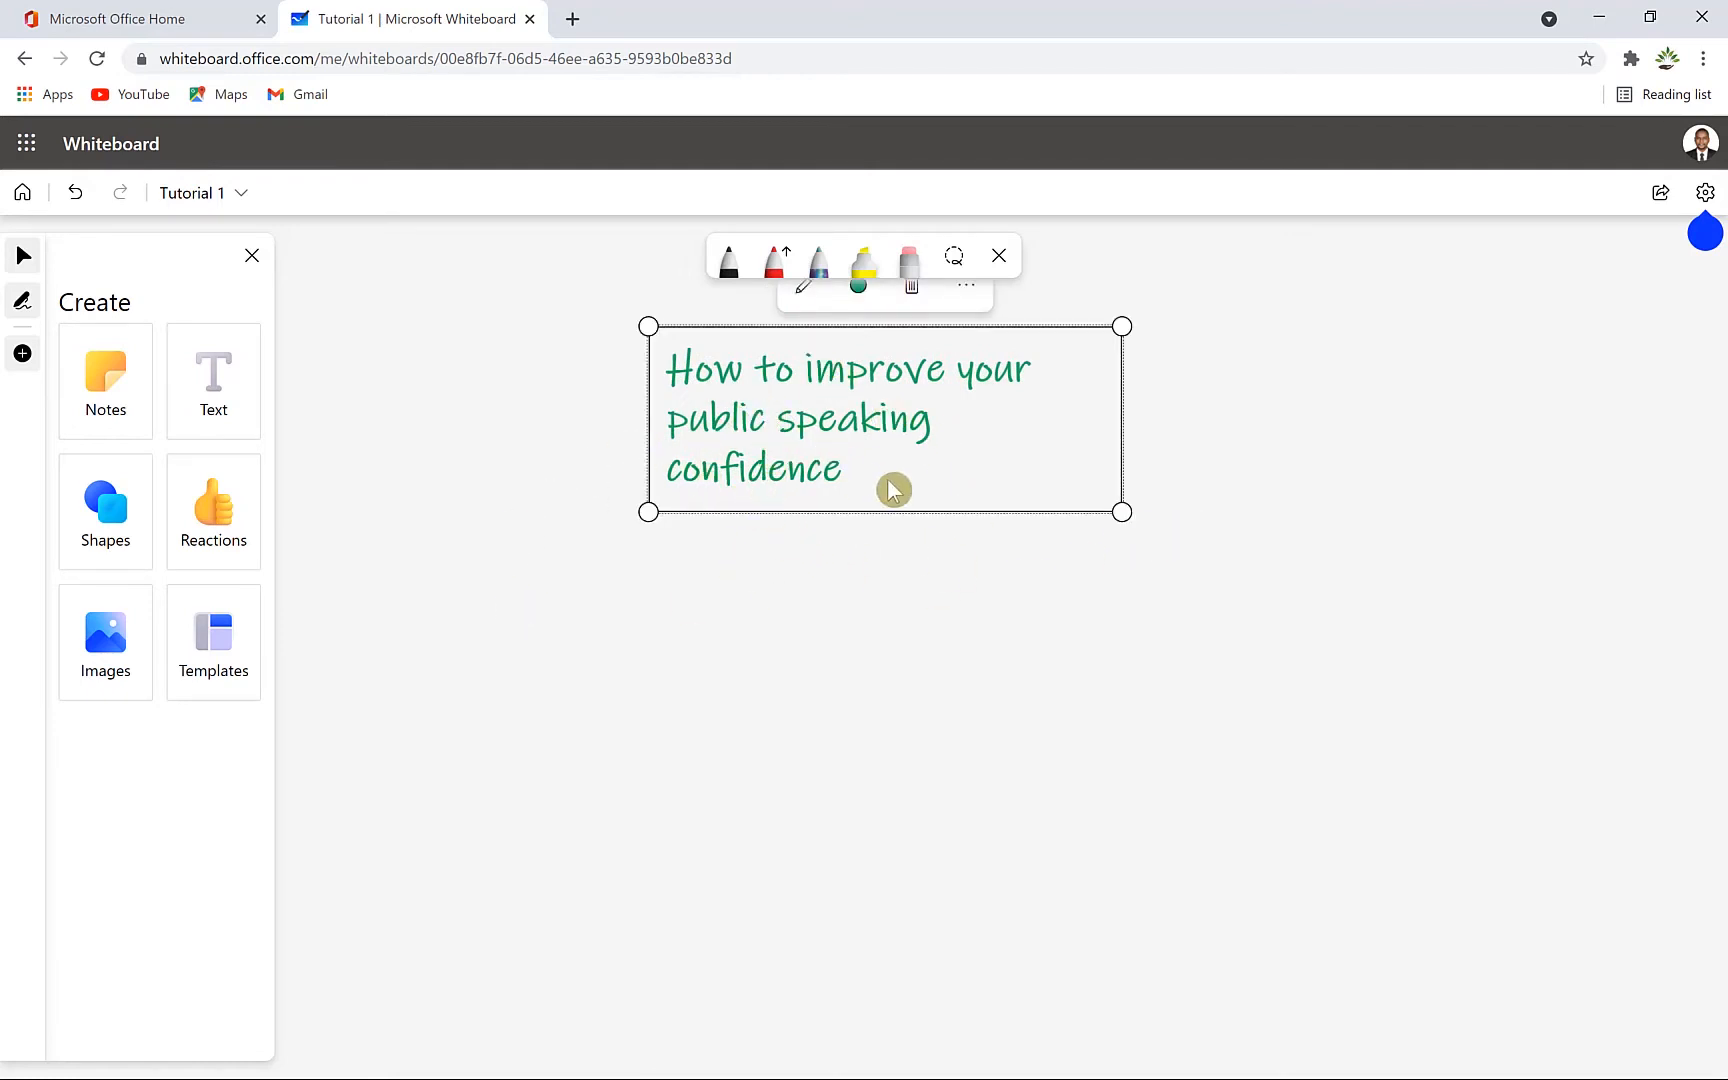
Step: Add a blue note beside the heading and change its colour to purple
left_click(104, 381)
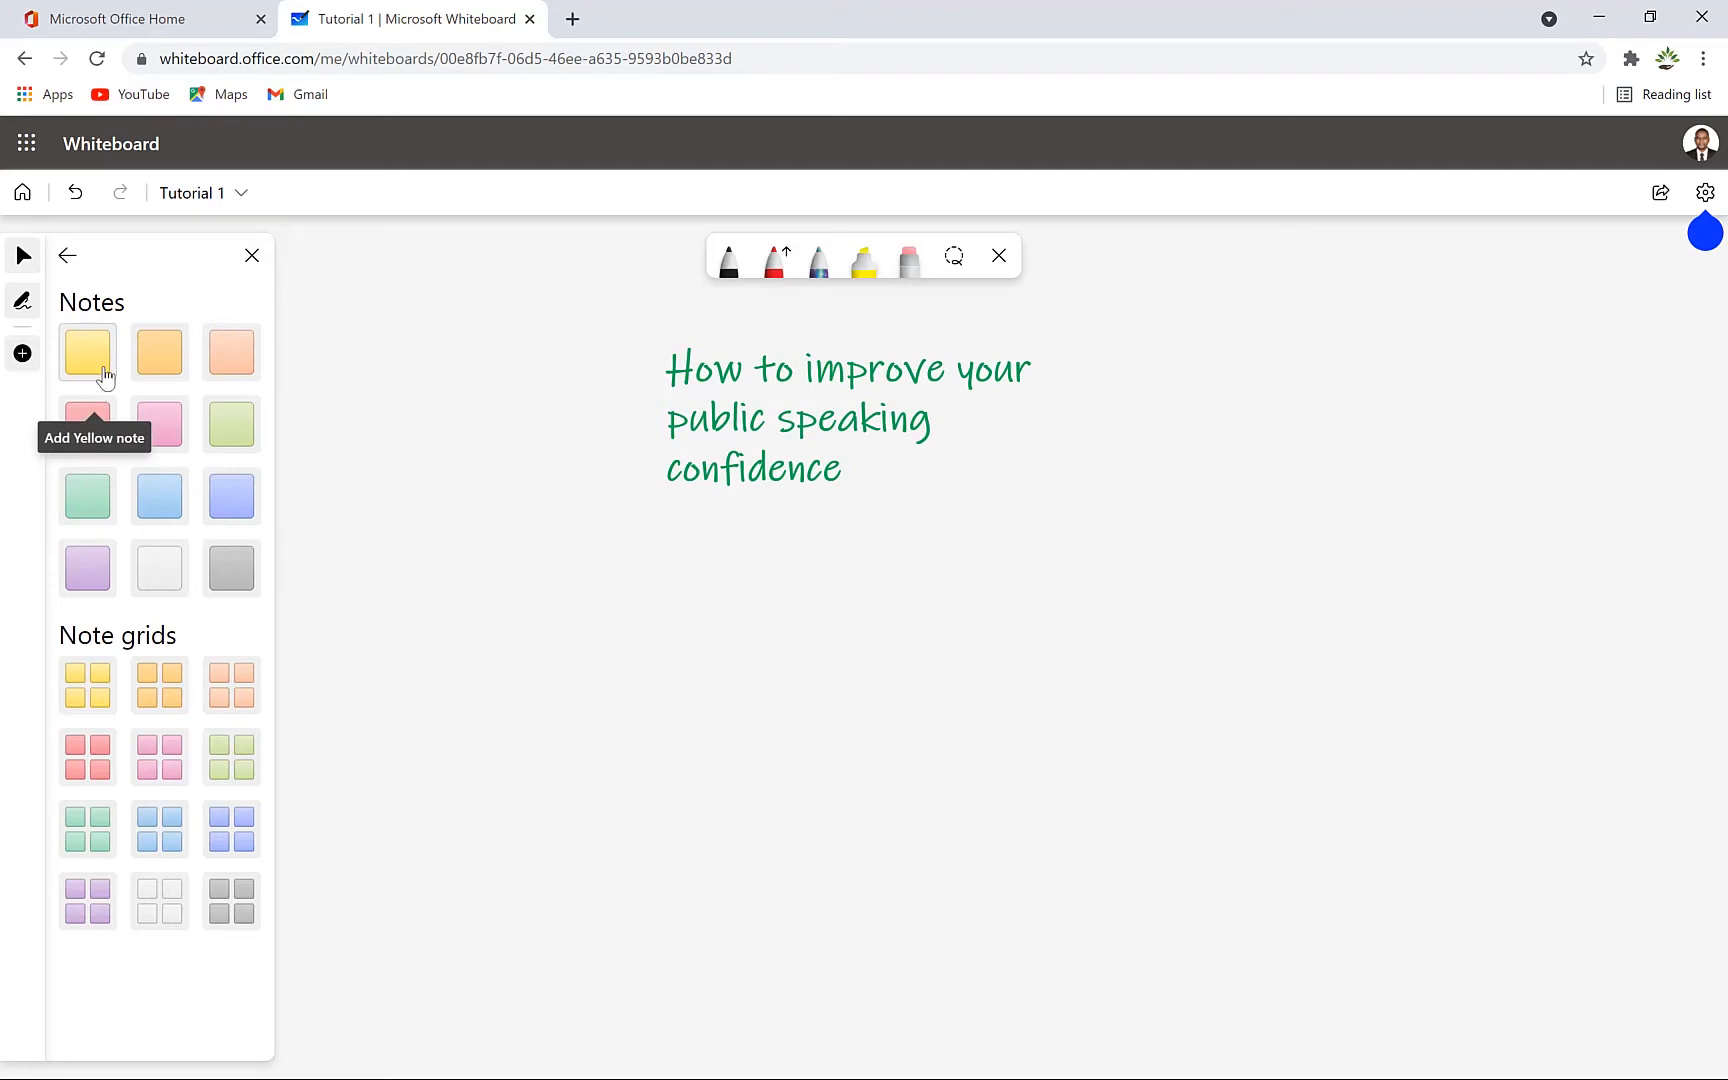
left_click_drag(155, 512, 460, 588)
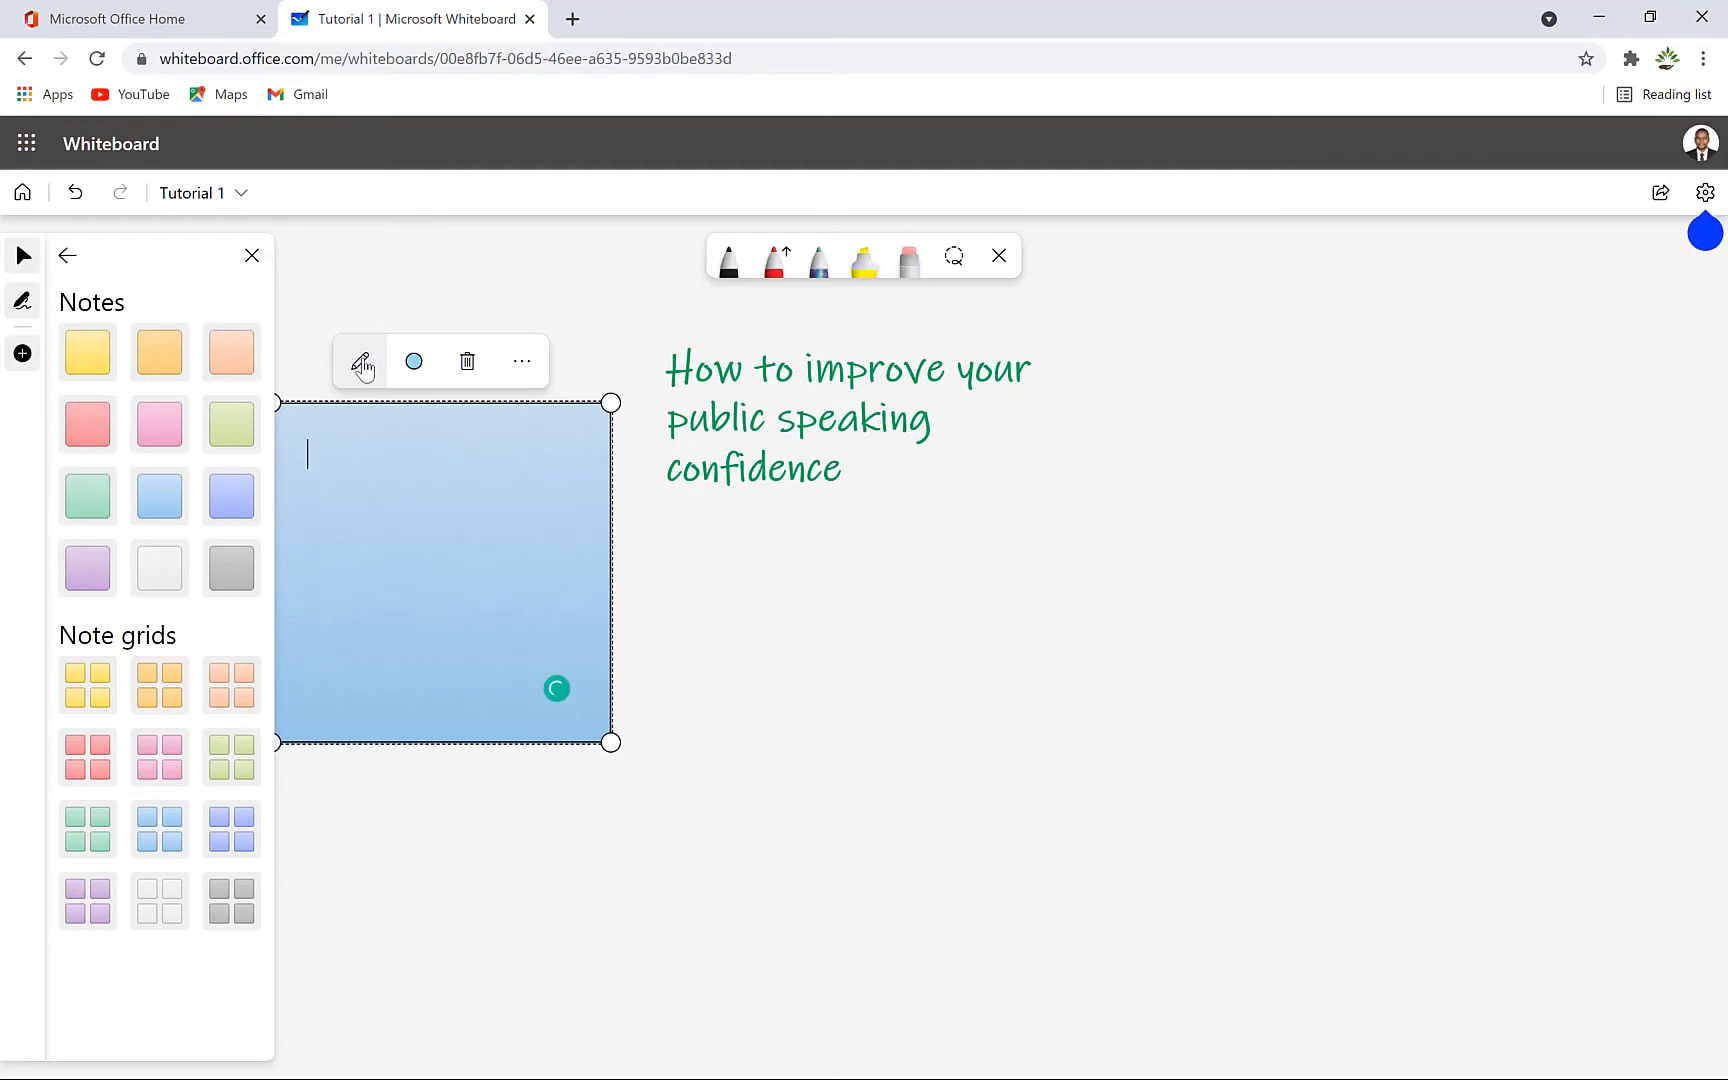
left_click(414, 362)
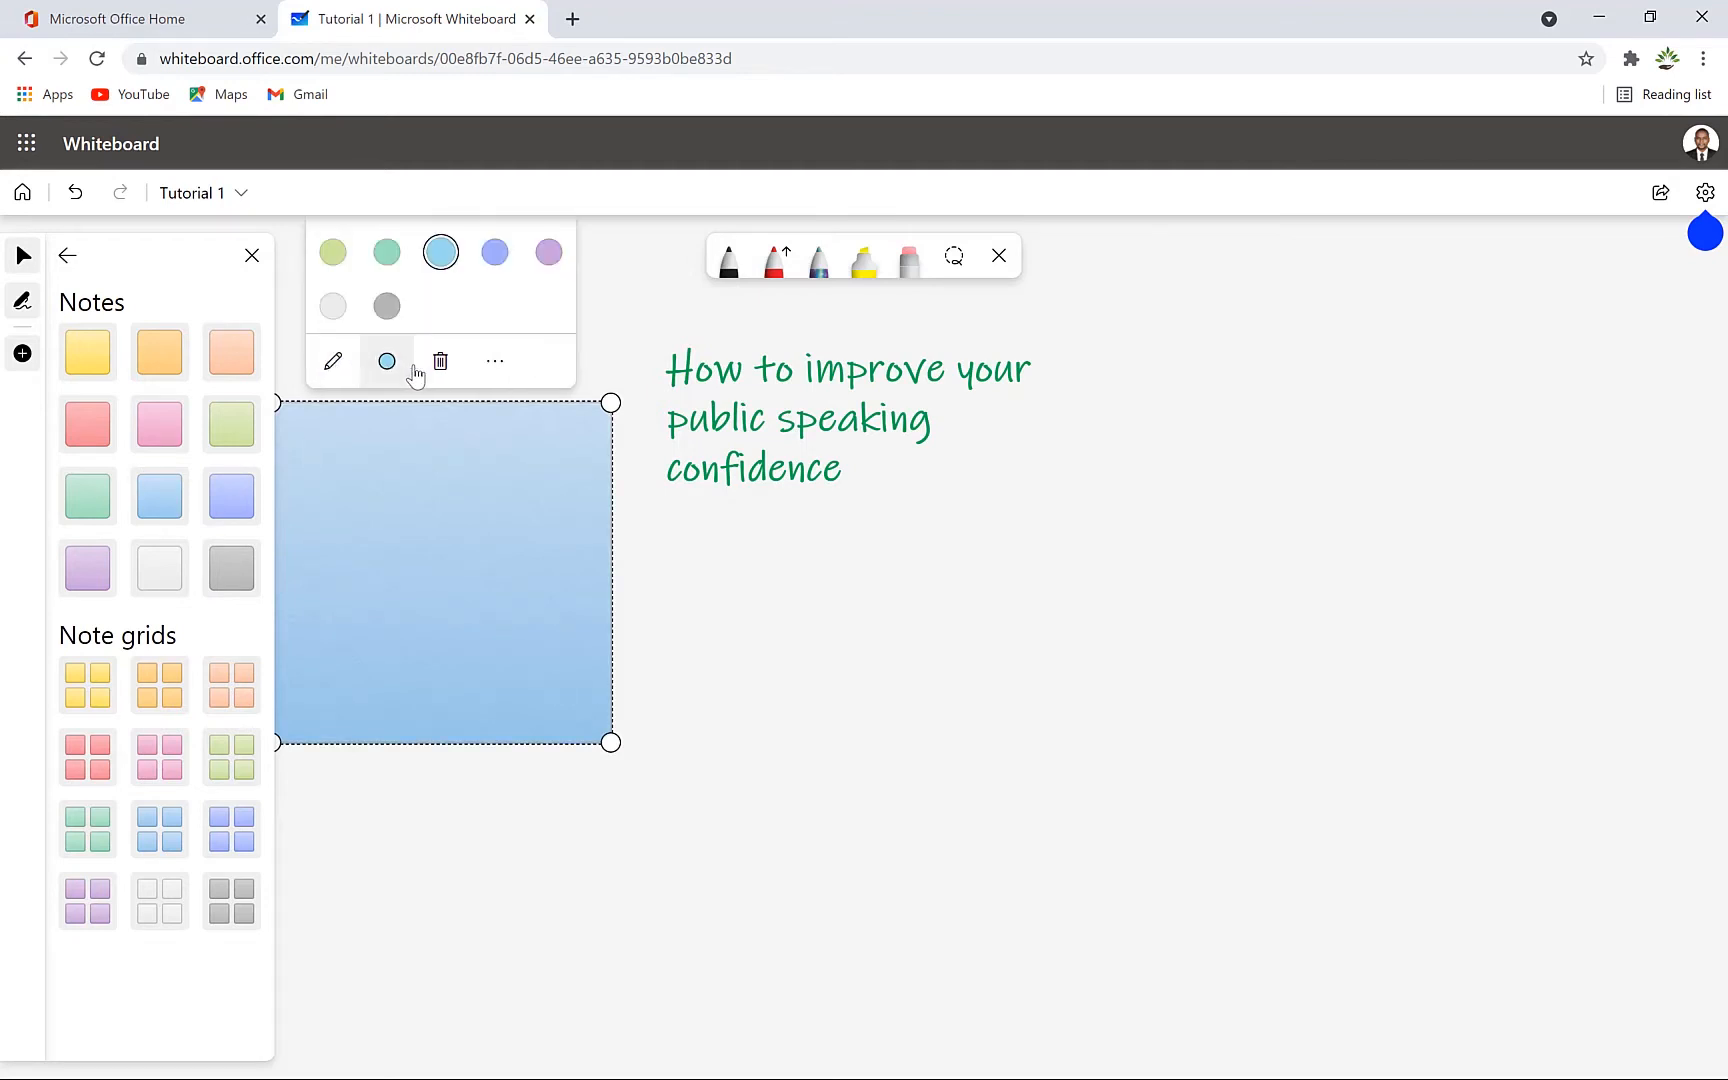
left_click(548, 255)
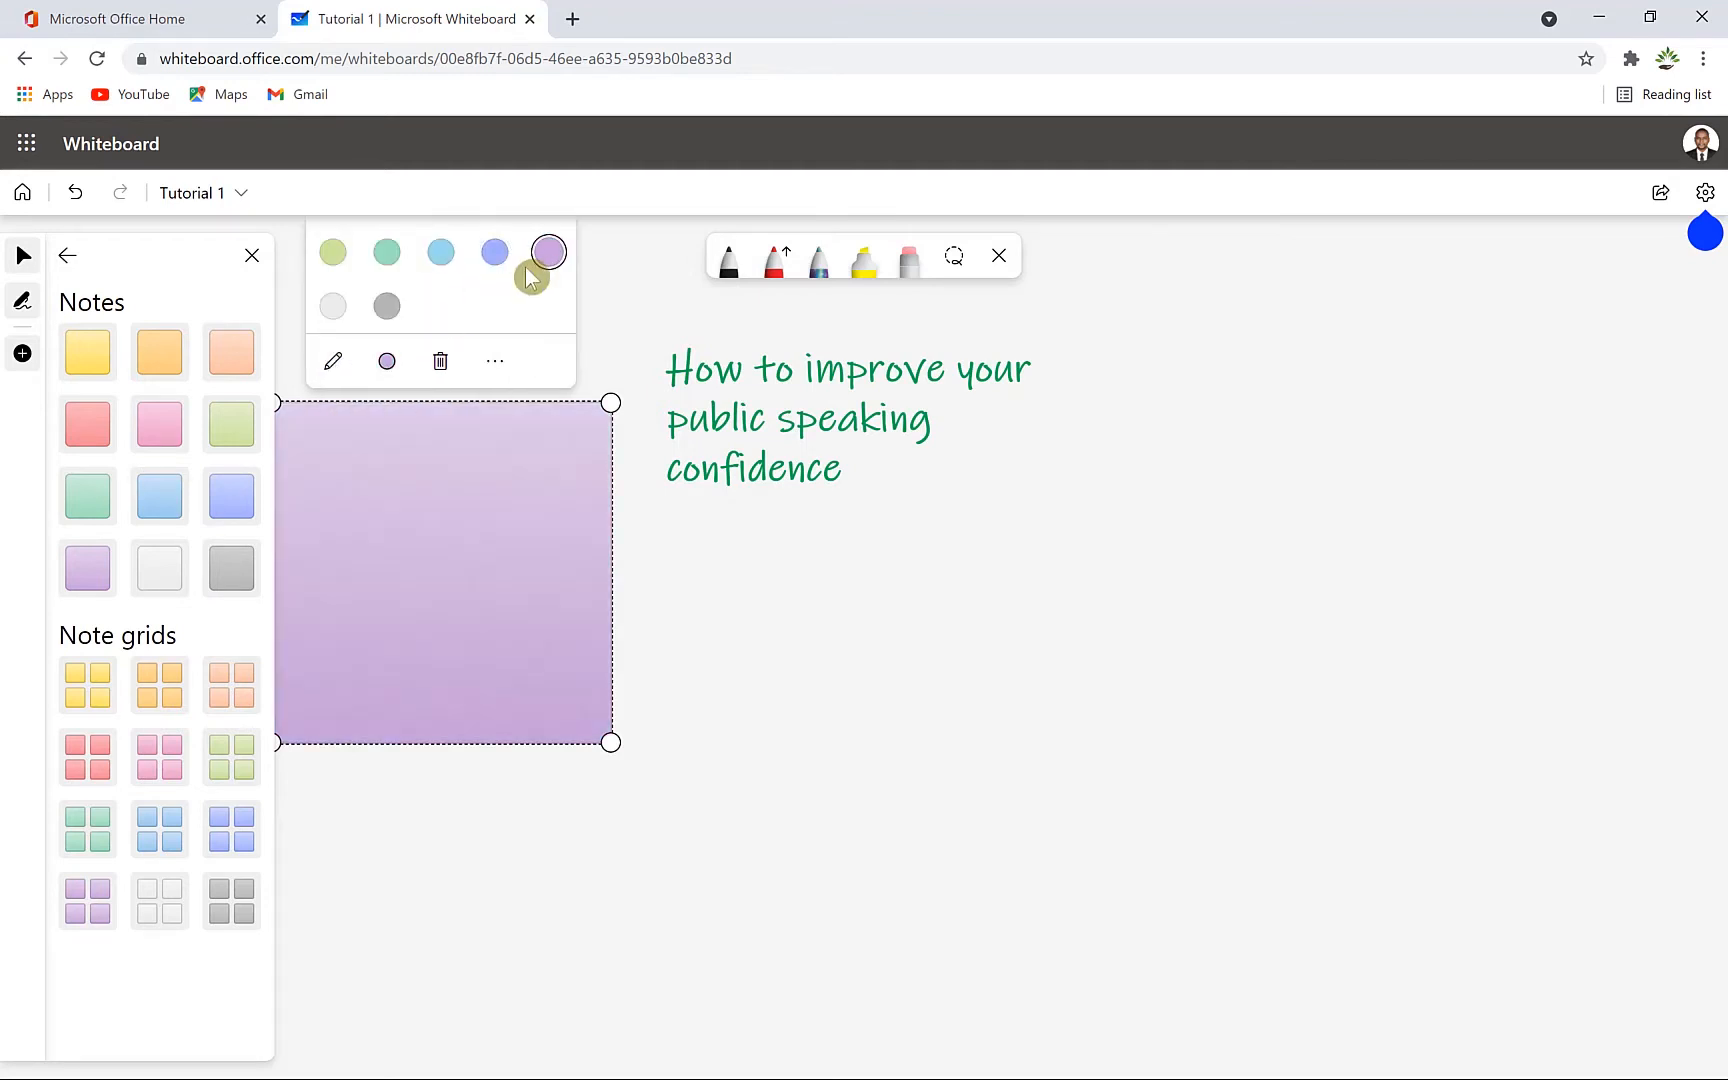
Step: Write "Practice" three times in the purple note, one word per line
left_click(494, 364)
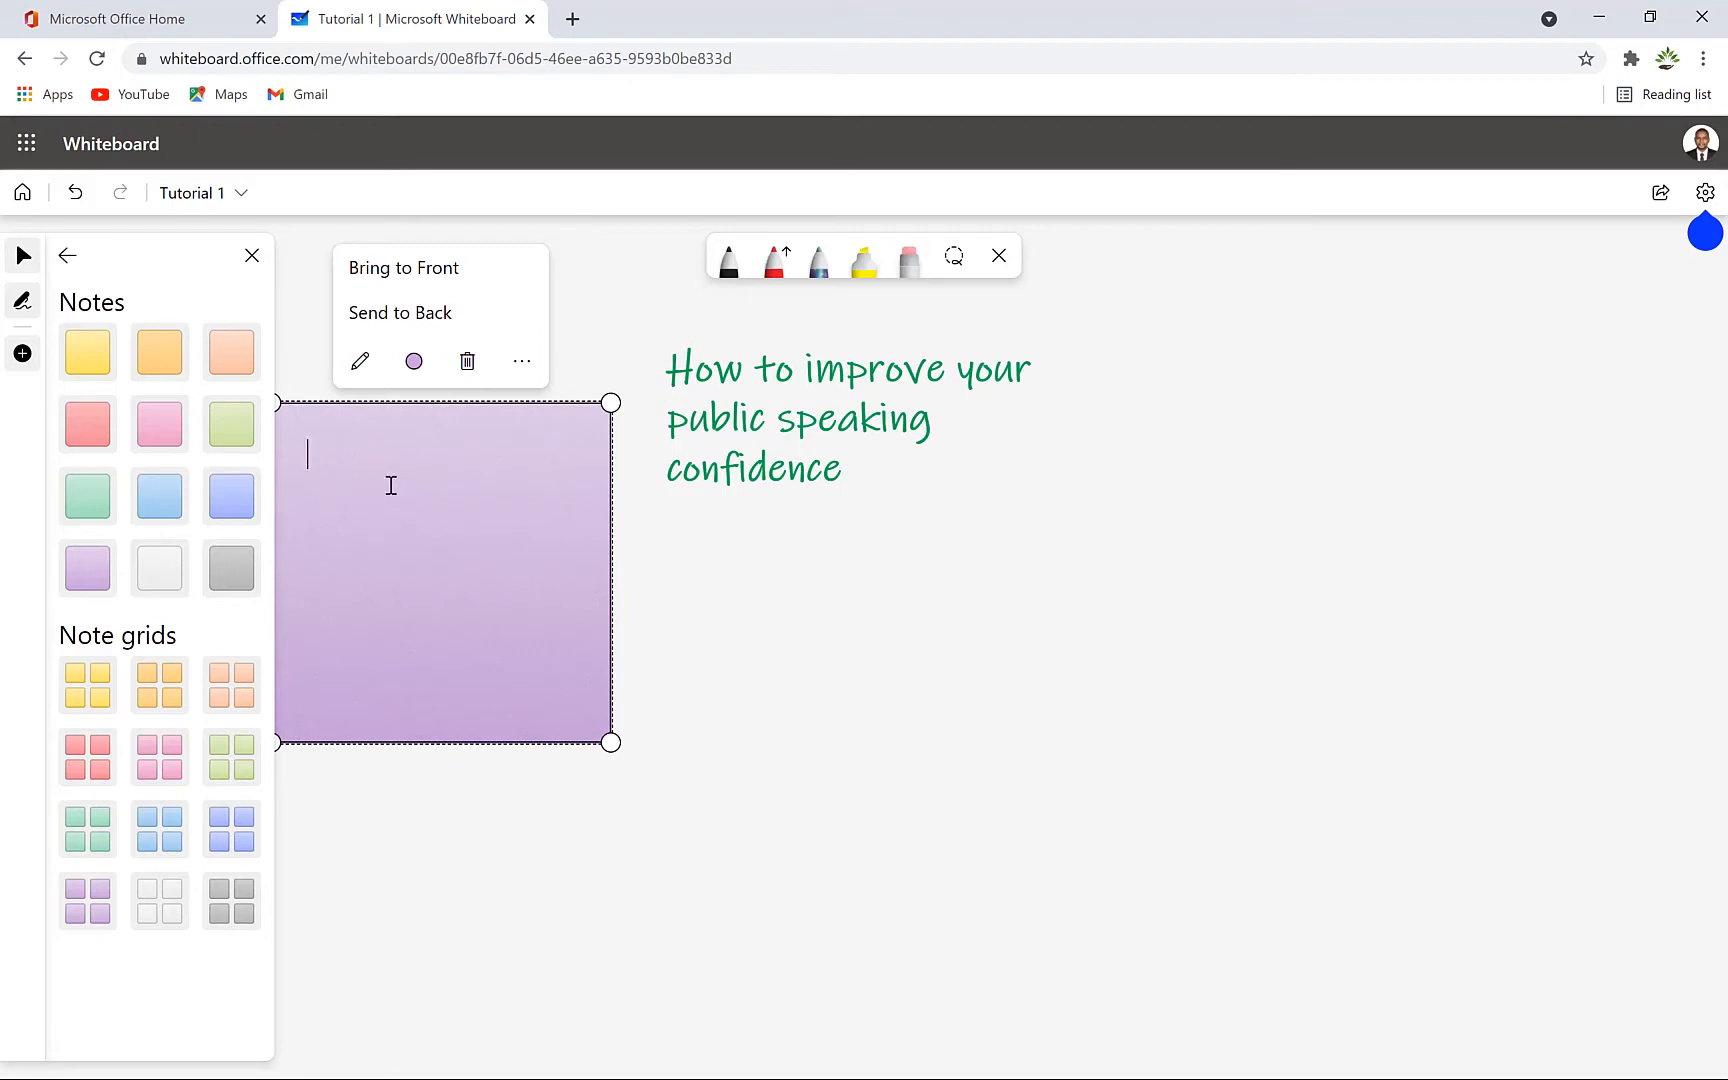
type("ice")
key("Return")
type("Practice Practic")
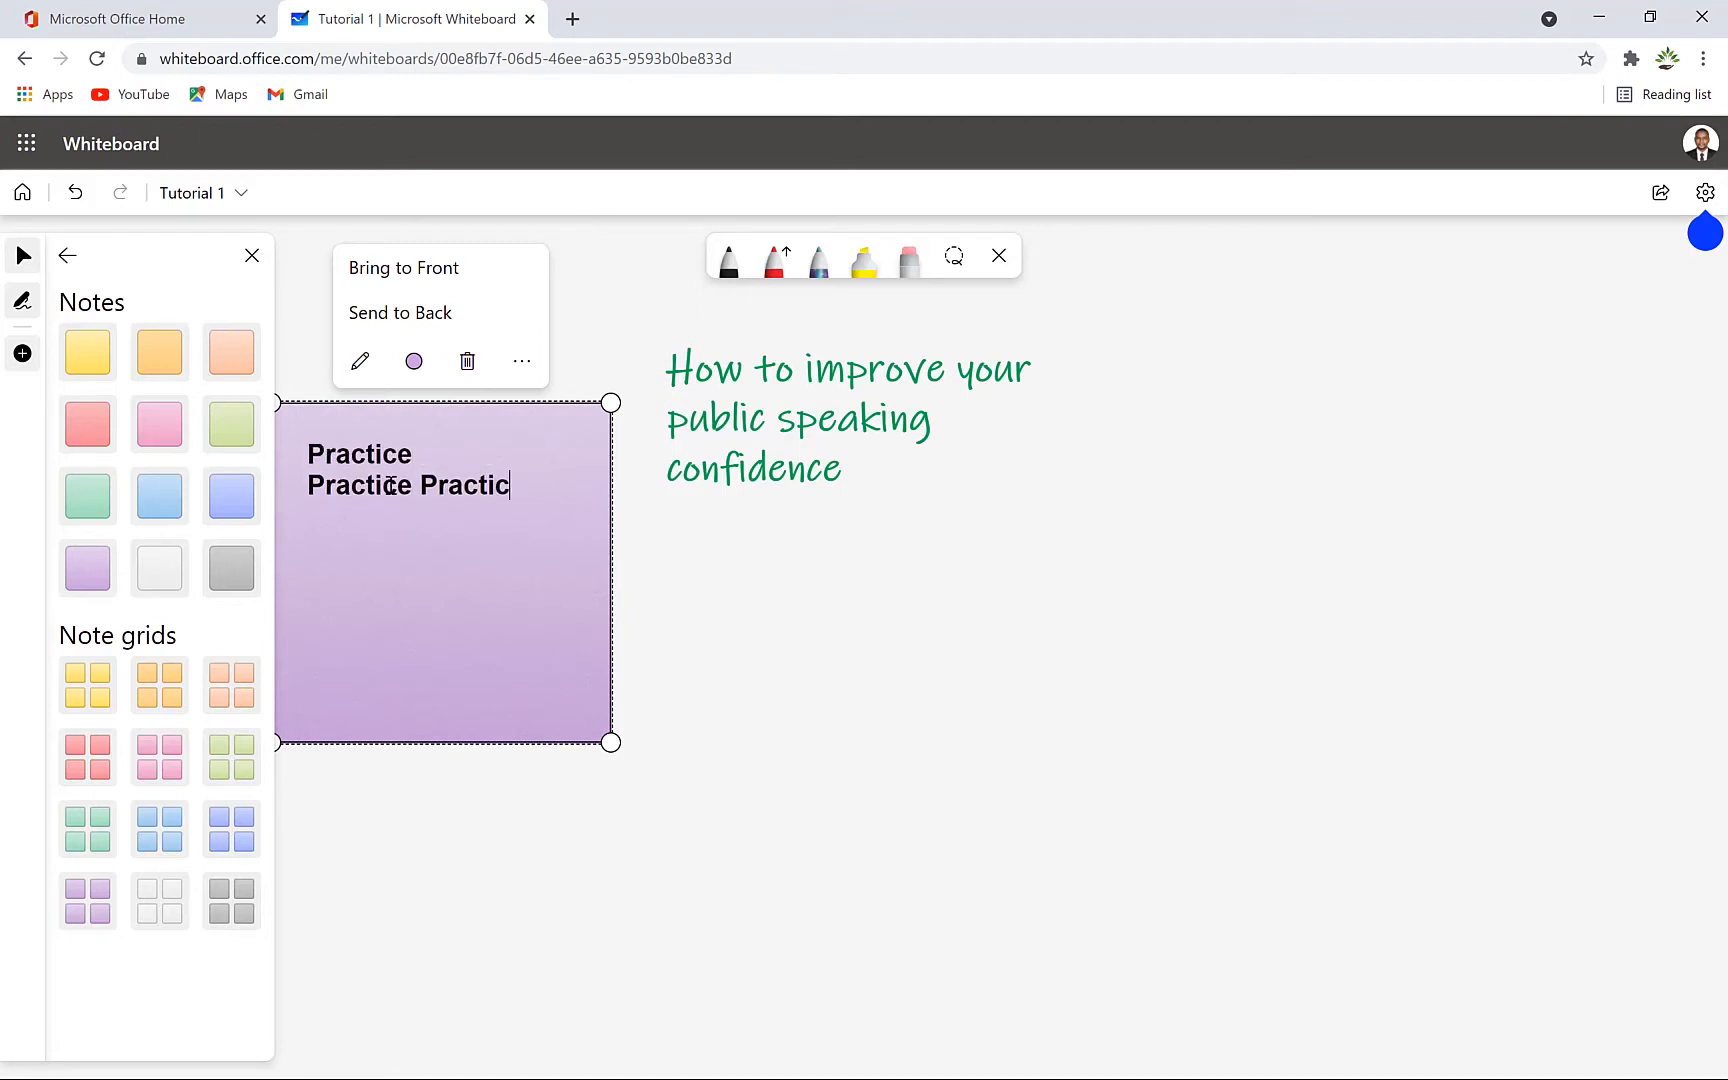
Step: Shrink the purple note to about half its width and place it below the heading, off to its left
left_click_drag(608, 403, 450, 559)
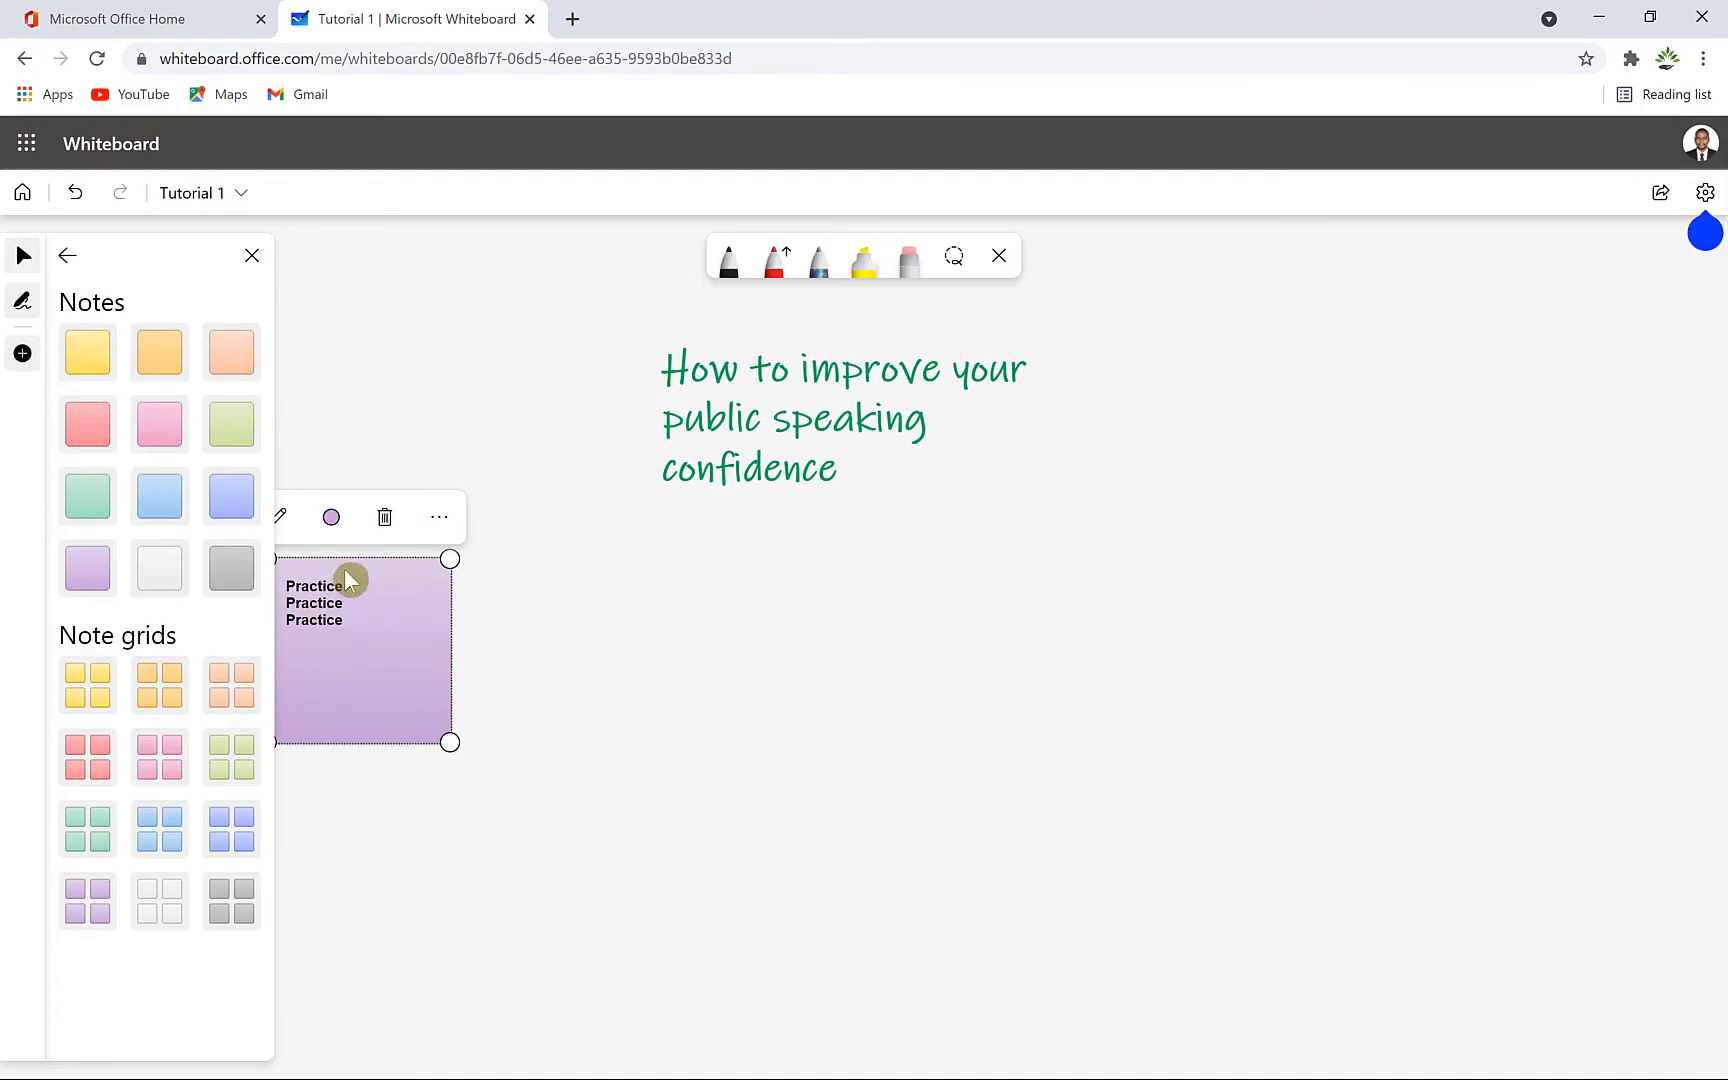
left_click_drag(348, 580, 490, 580)
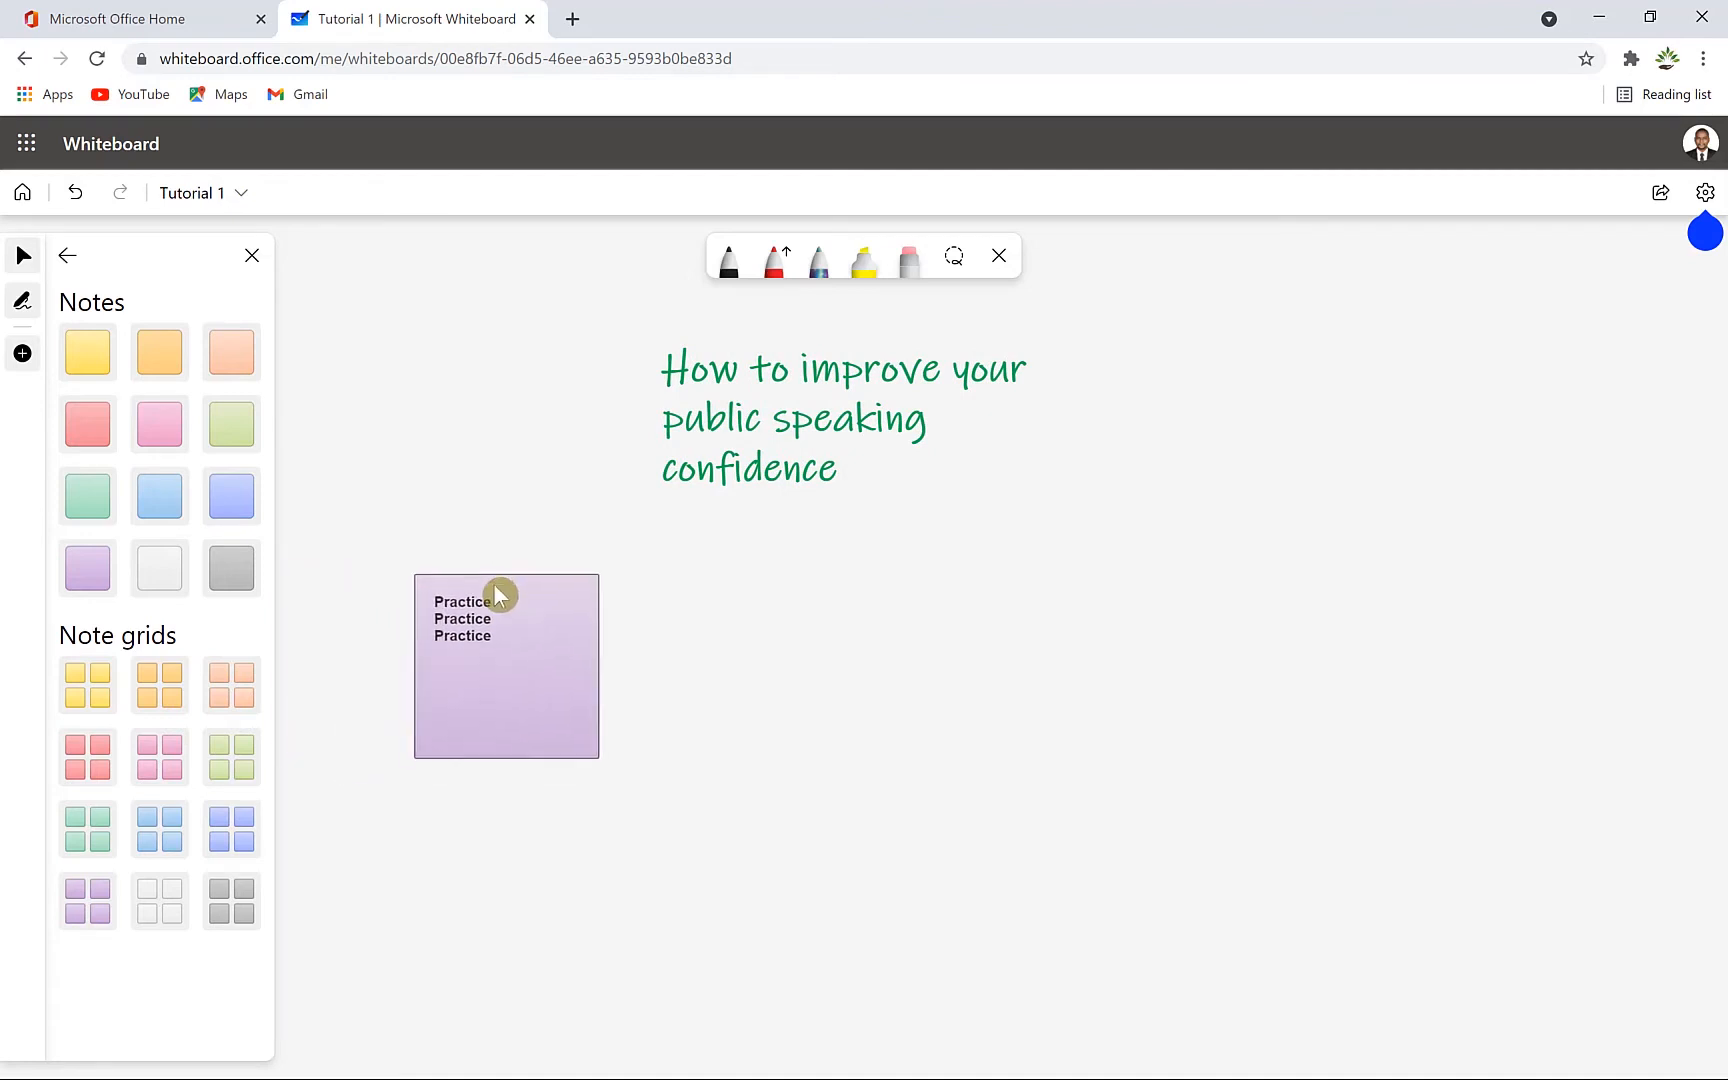
Step: Move the purple note up slightly below the heading
left_click(712, 605)
left_click(478, 638)
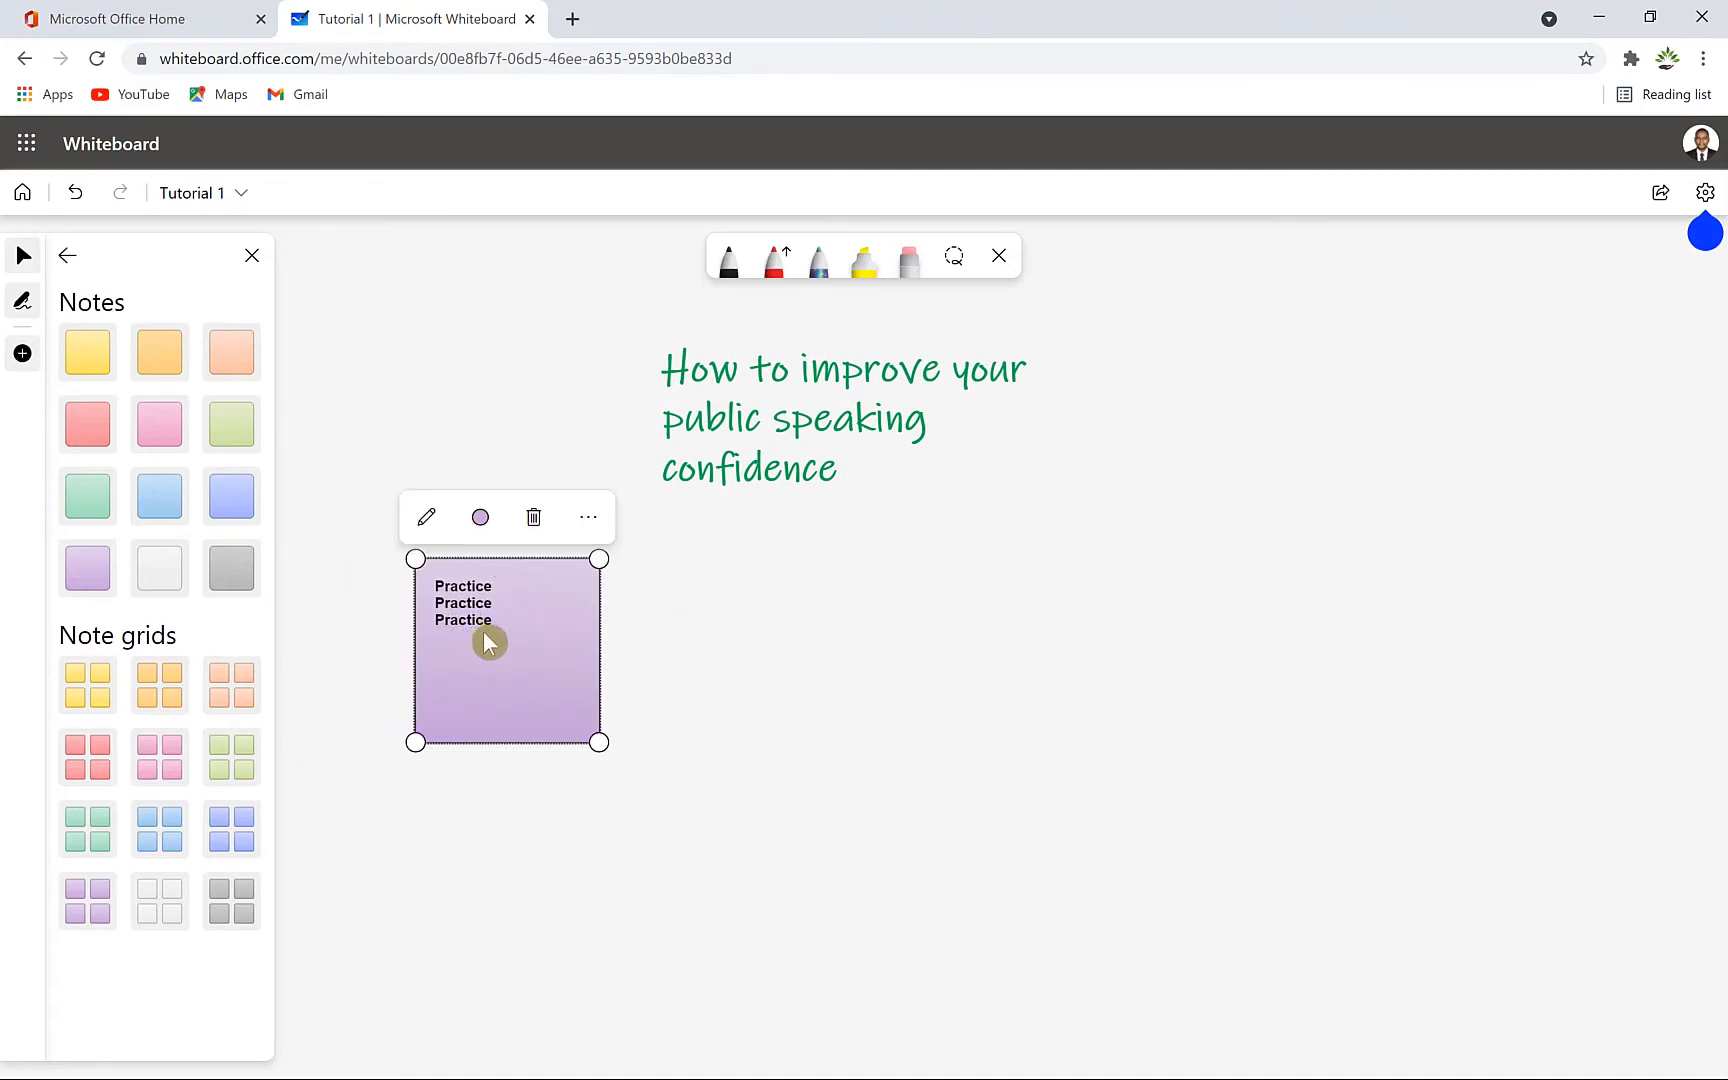
Step: Add a pink note, recolour it light blue, write "Power of Pauses" in it and fit it beside the purple note at similar size
left_click_drag(158, 424, 723, 389)
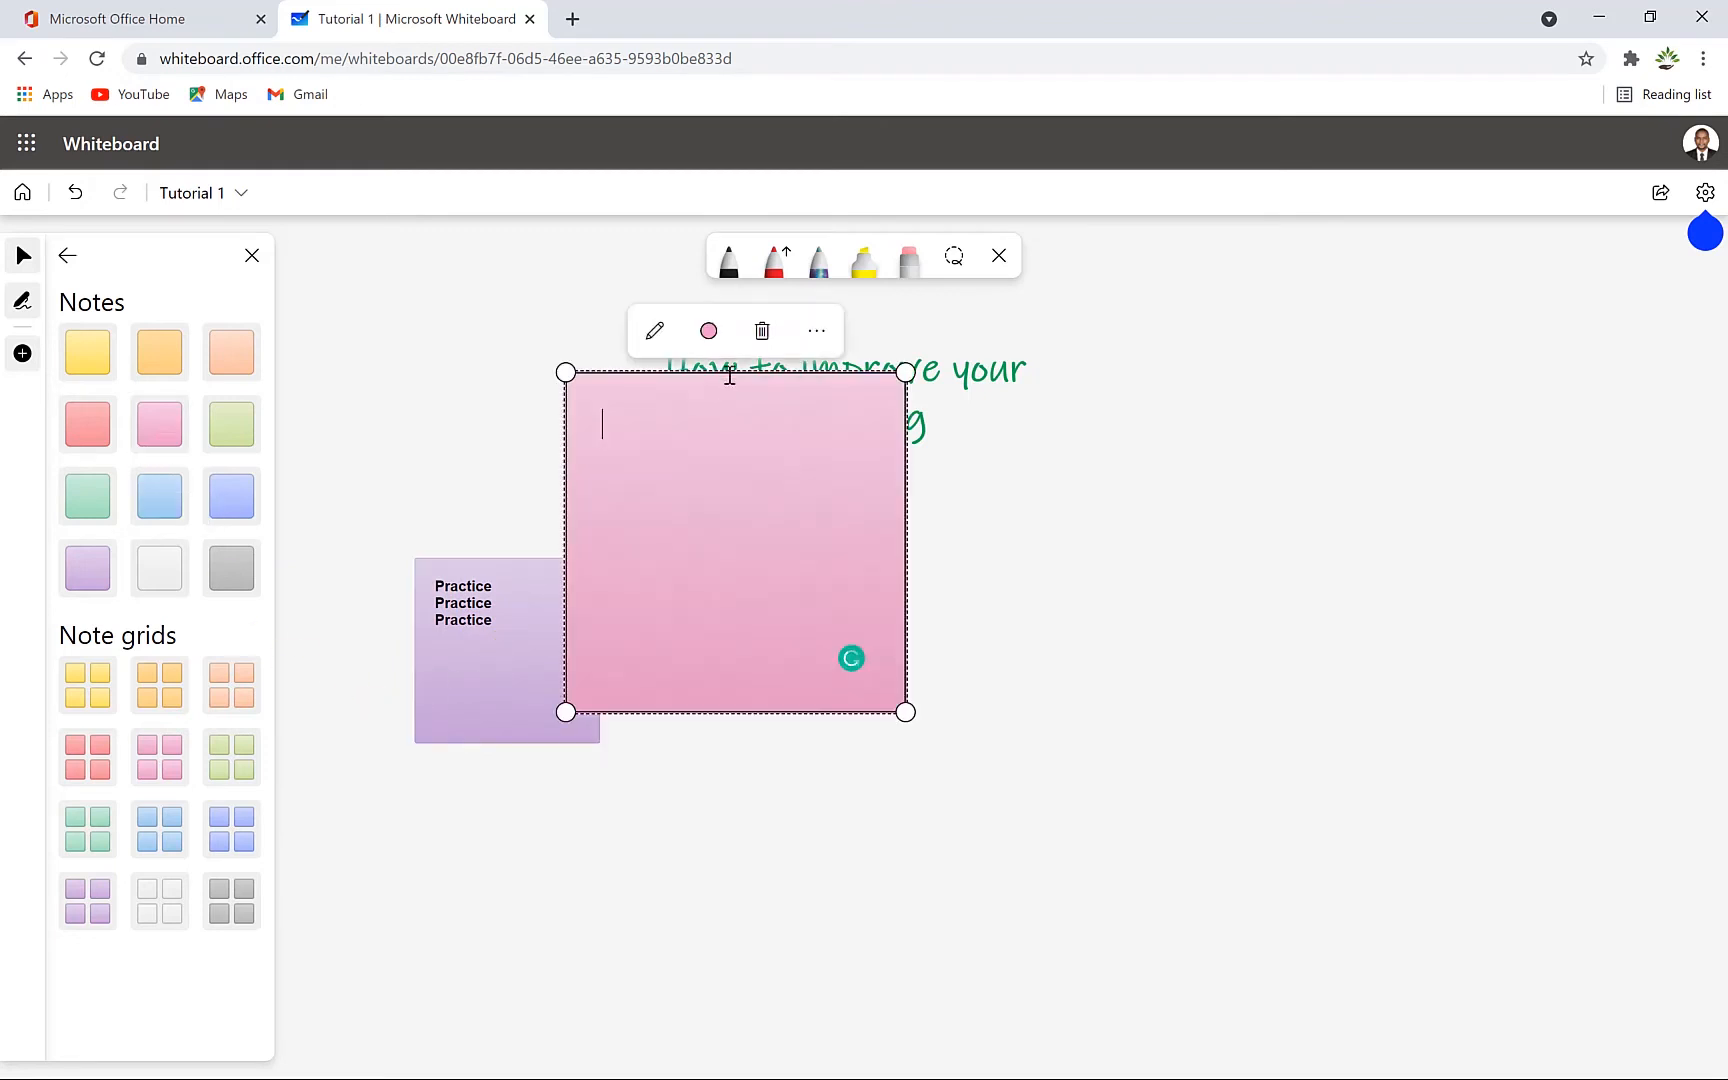
left_click(813, 468)
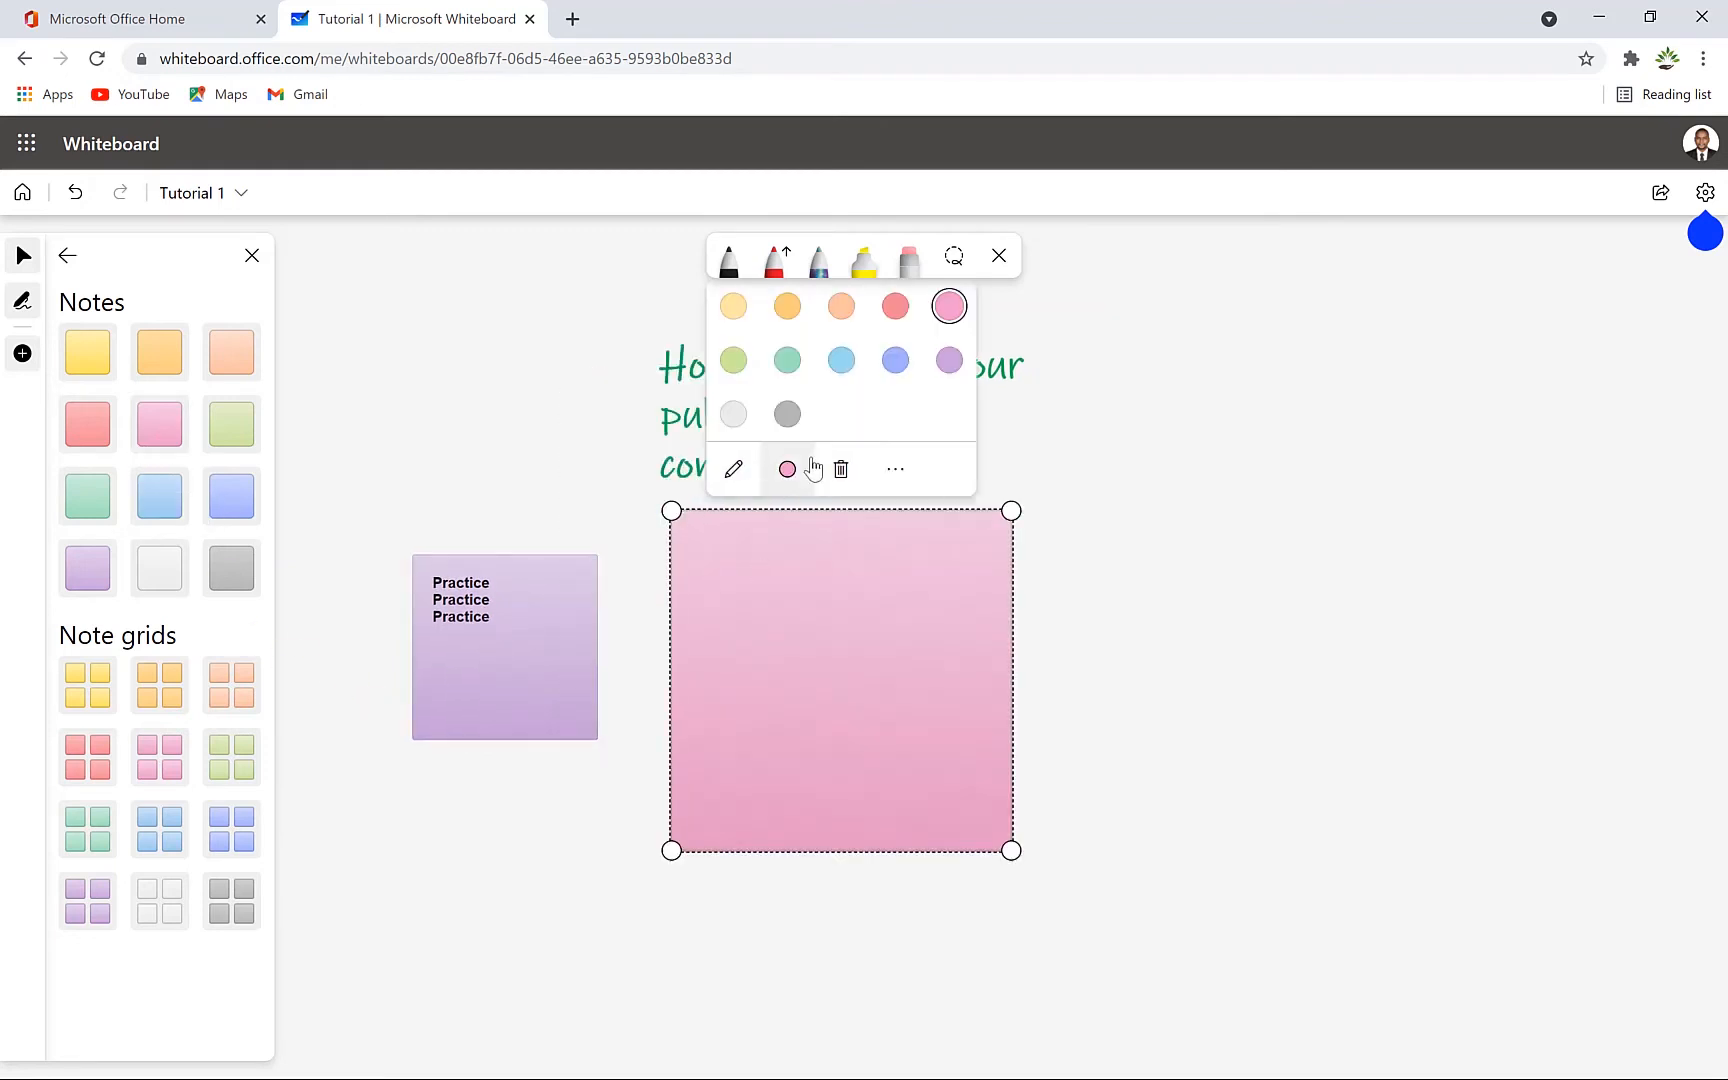
left_click(841, 360)
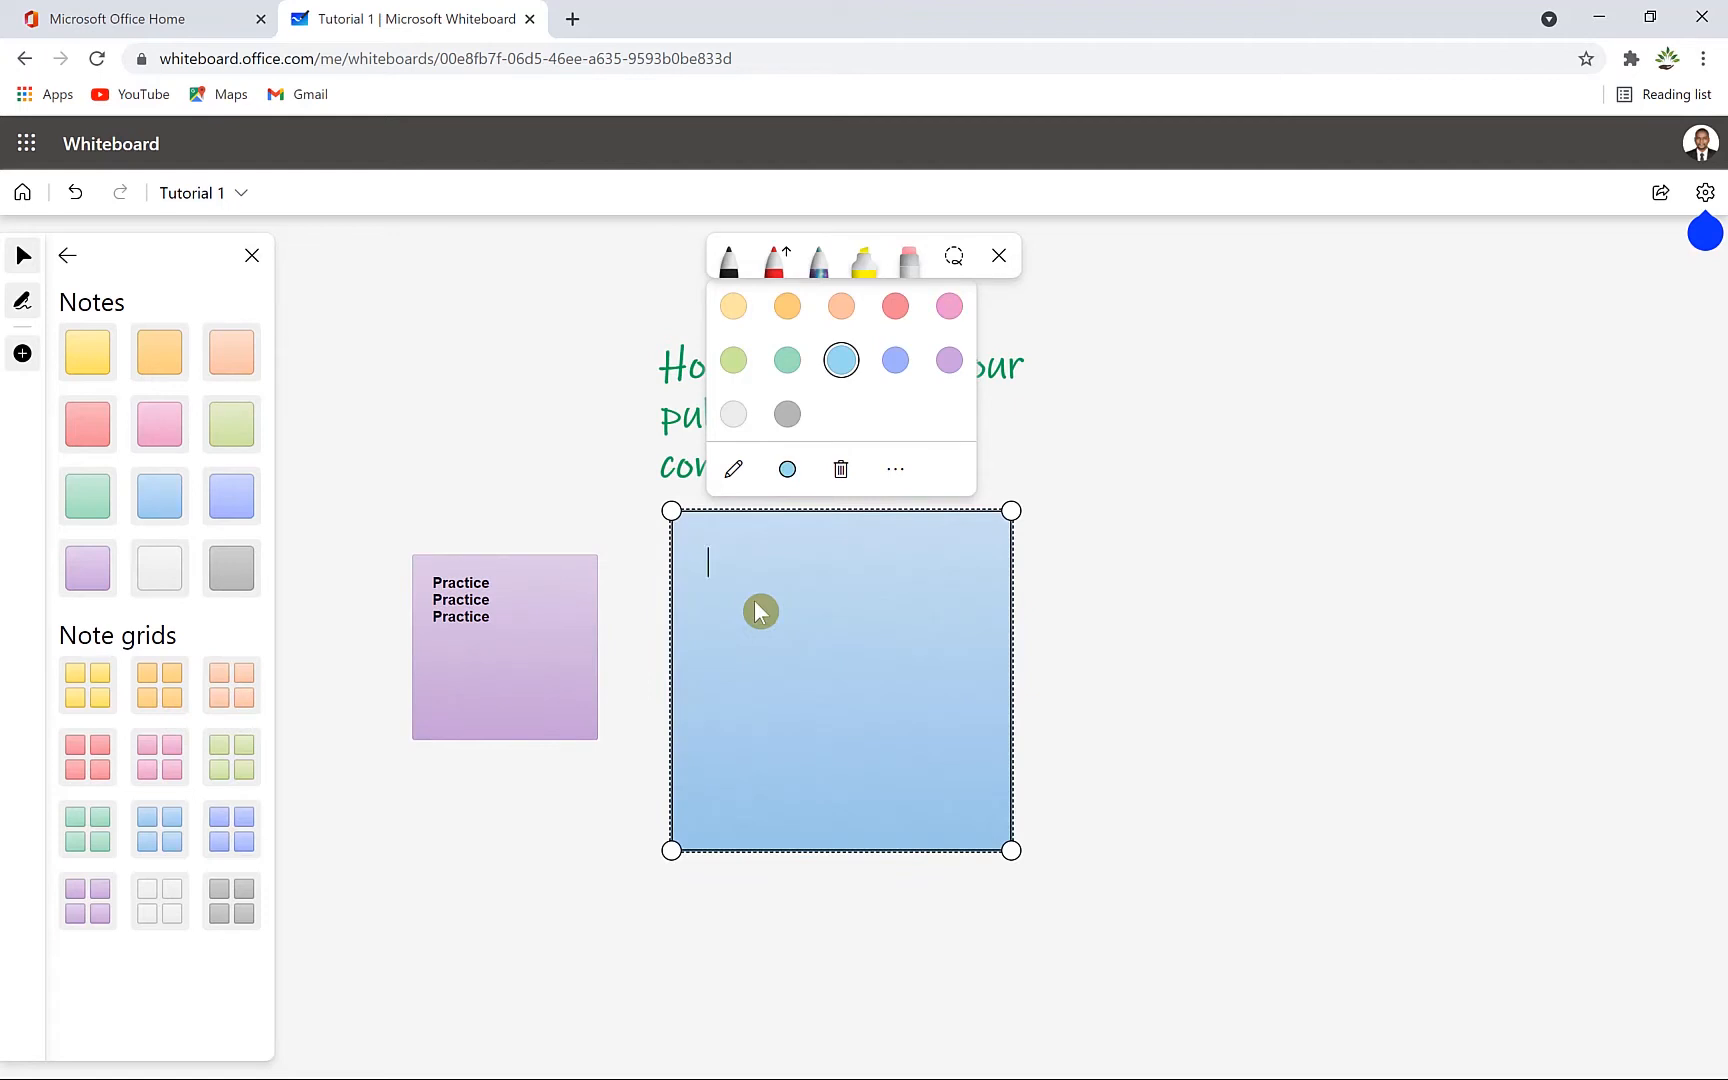
type("Power of Pauses")
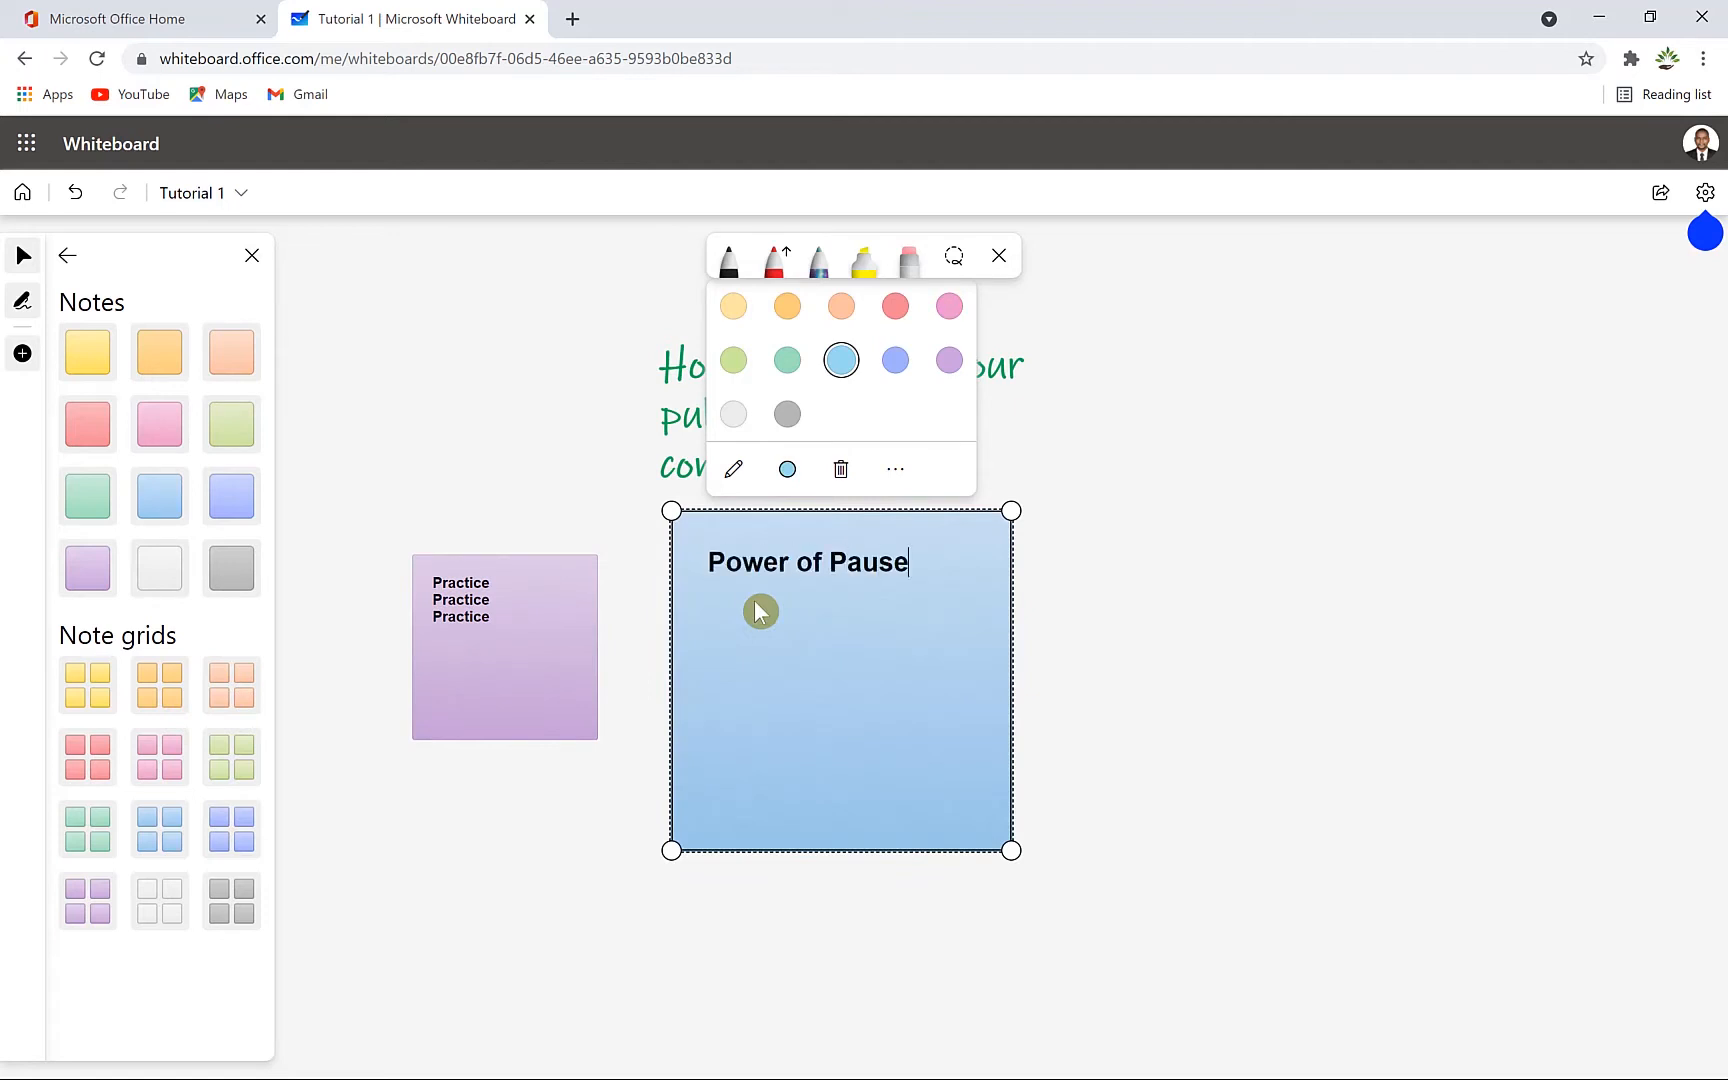
left_click(644, 540)
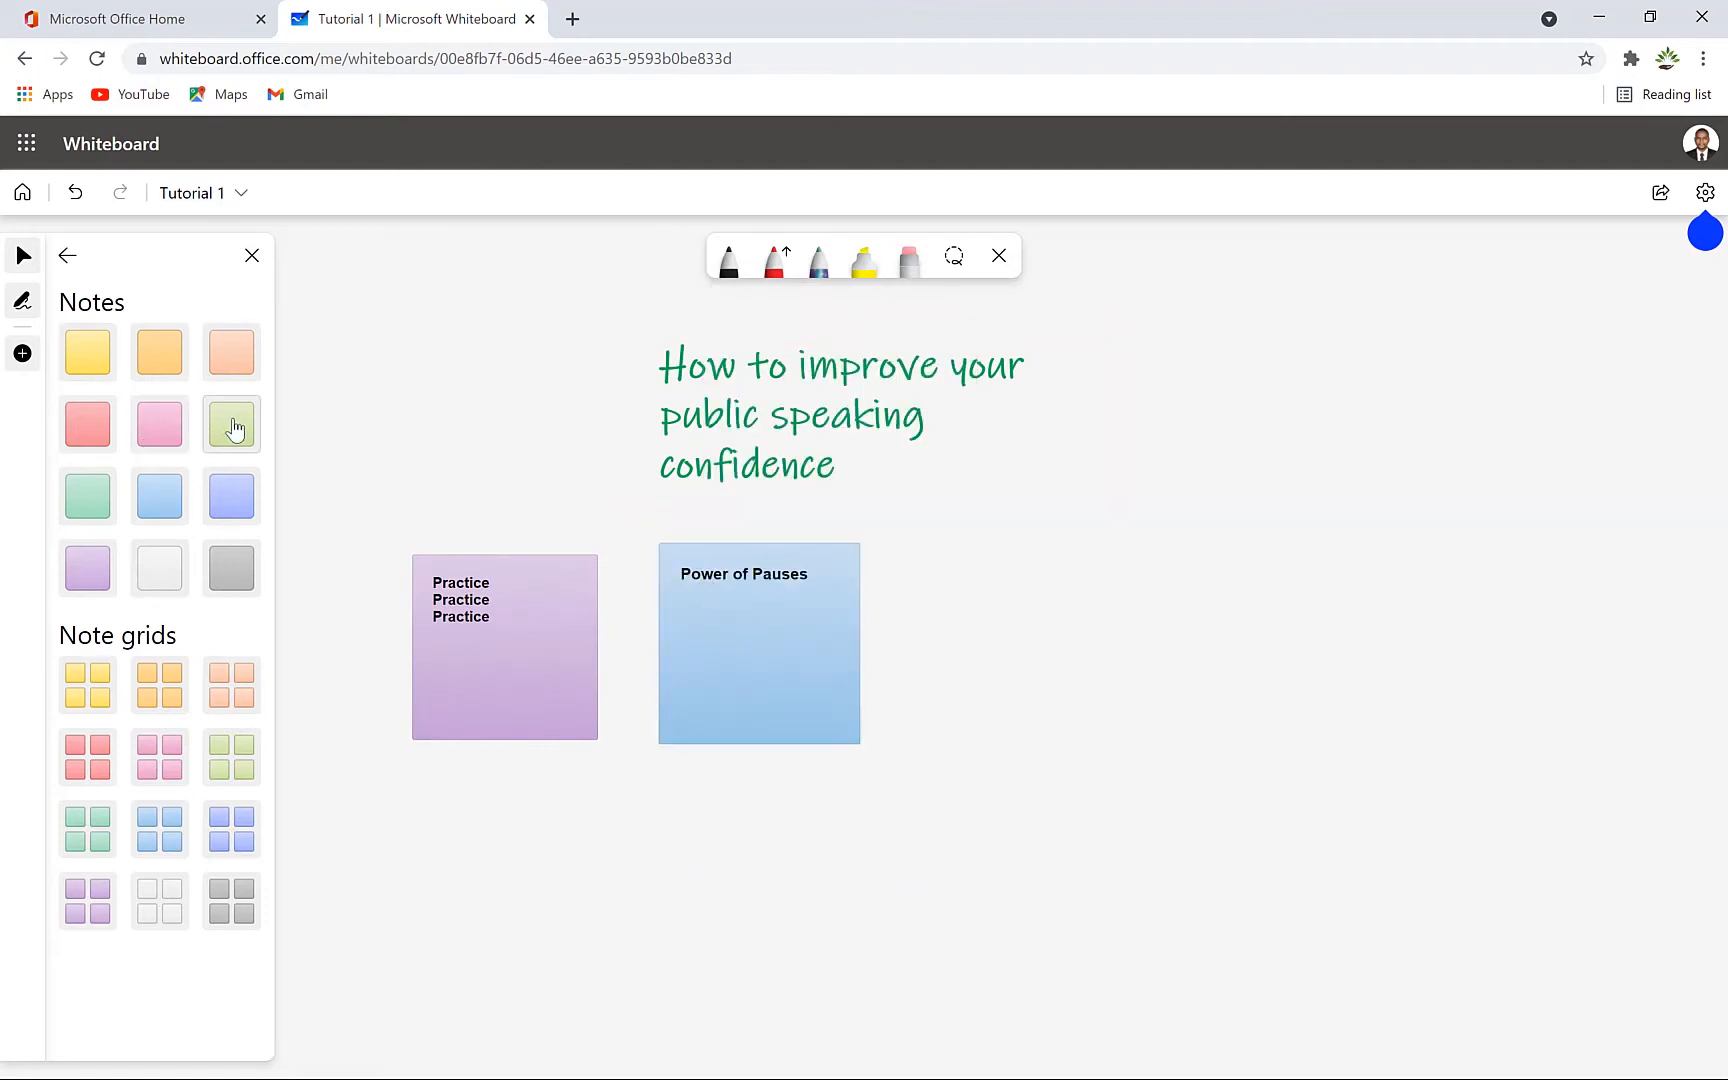
Step: Add a light green note to the right of the blue one and write "Know your audience" in it
left_click(258, 442)
left_click(1072, 596)
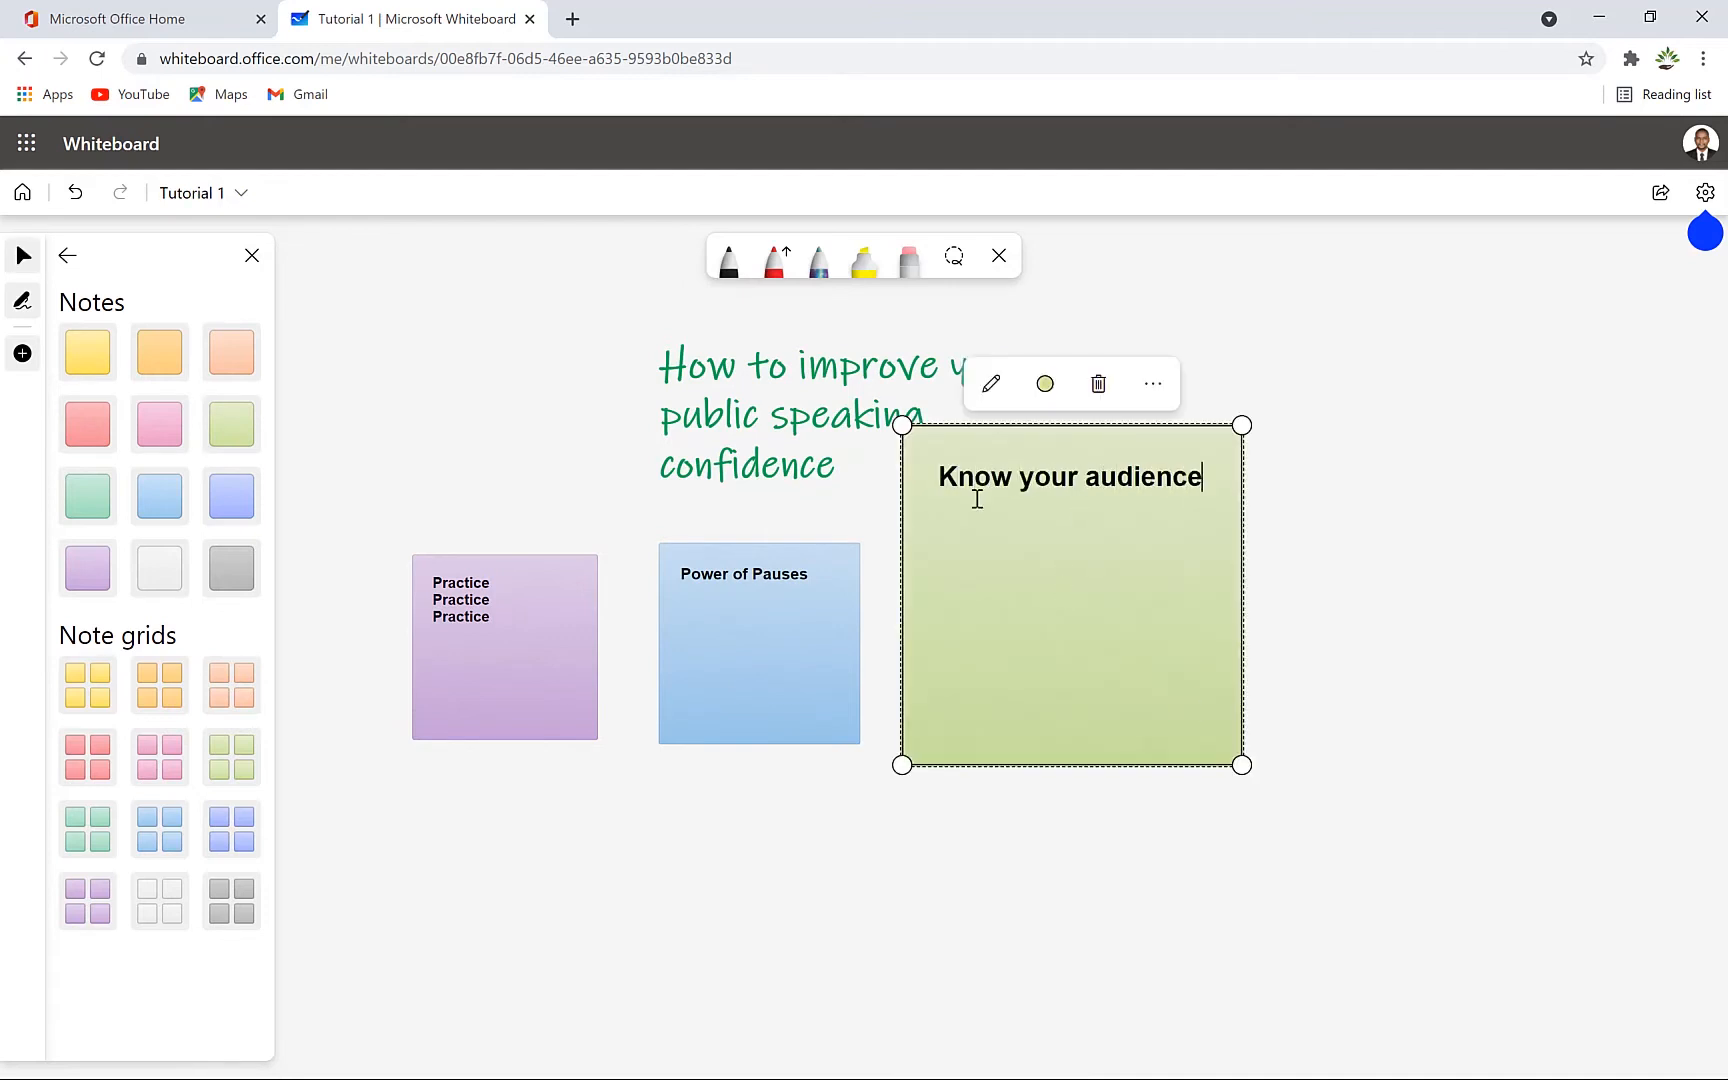
left_click(1404, 560)
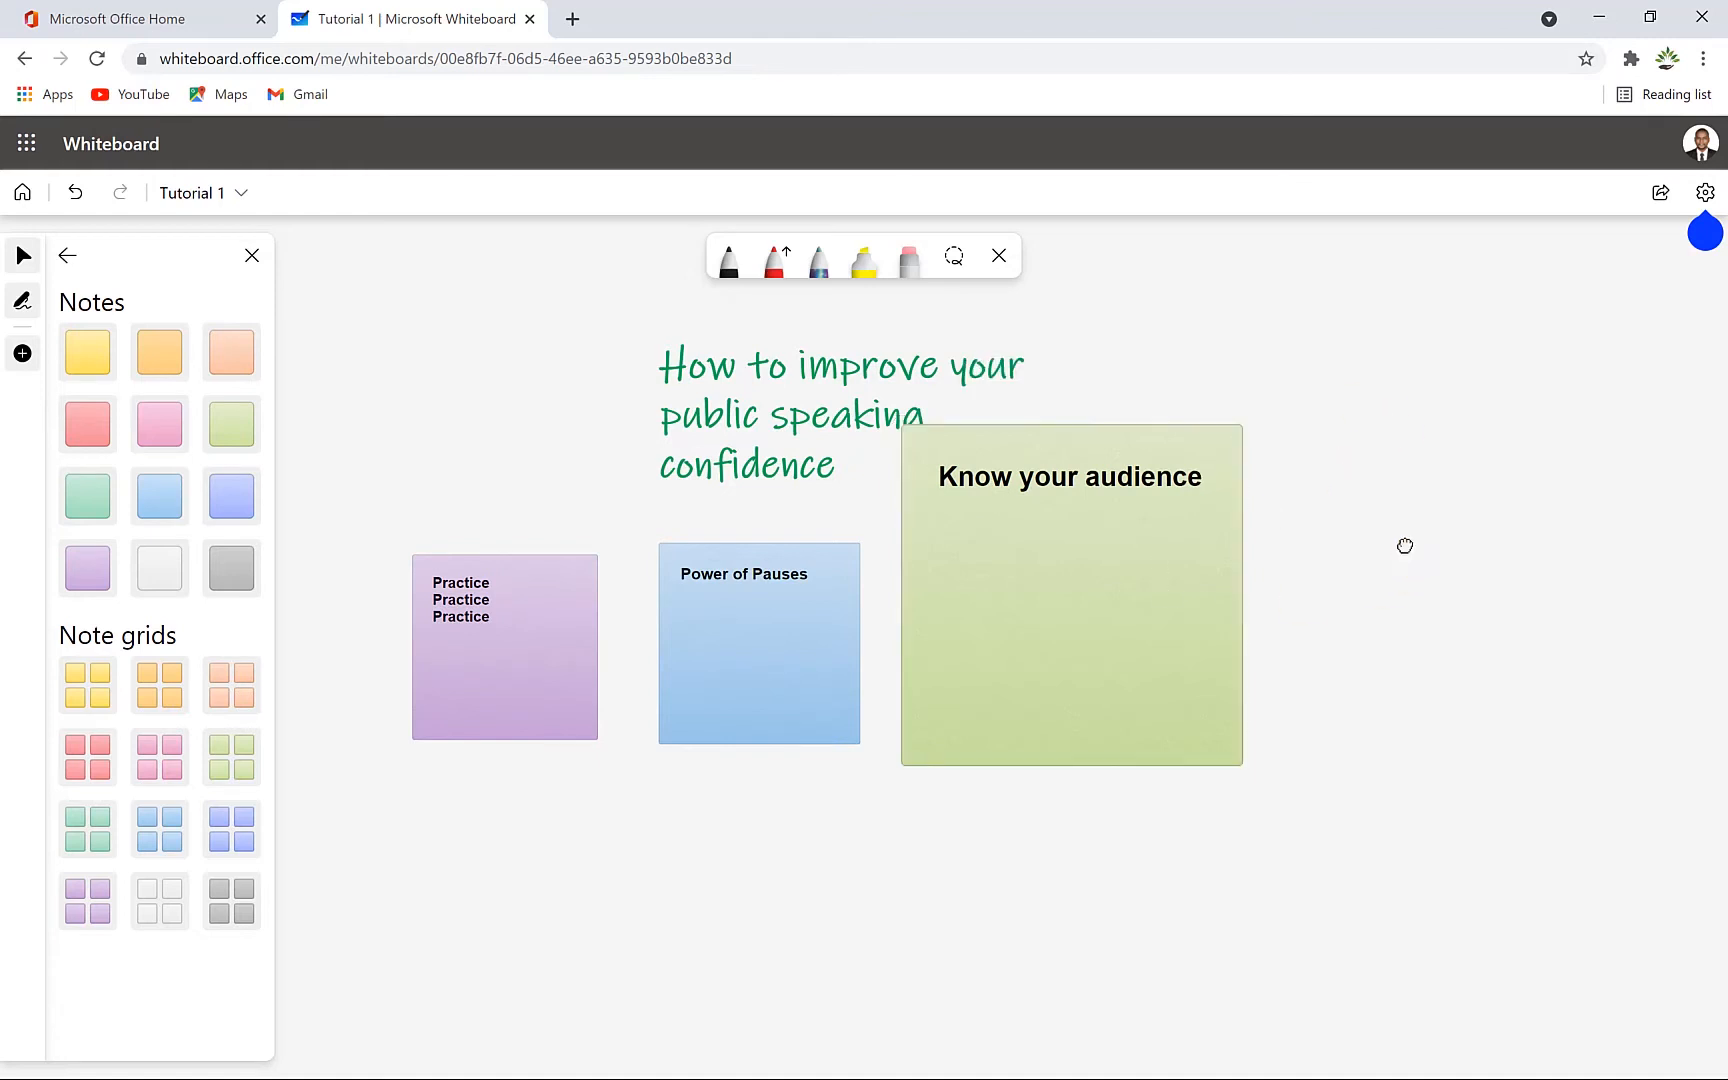
Step: Shrink the green note to about the blue note's size and align it in the same row
left_click(1136, 482)
left_click_drag(1241, 765, 1099, 622)
left_click_drag(1008, 515, 1035, 637)
left_click(1325, 555)
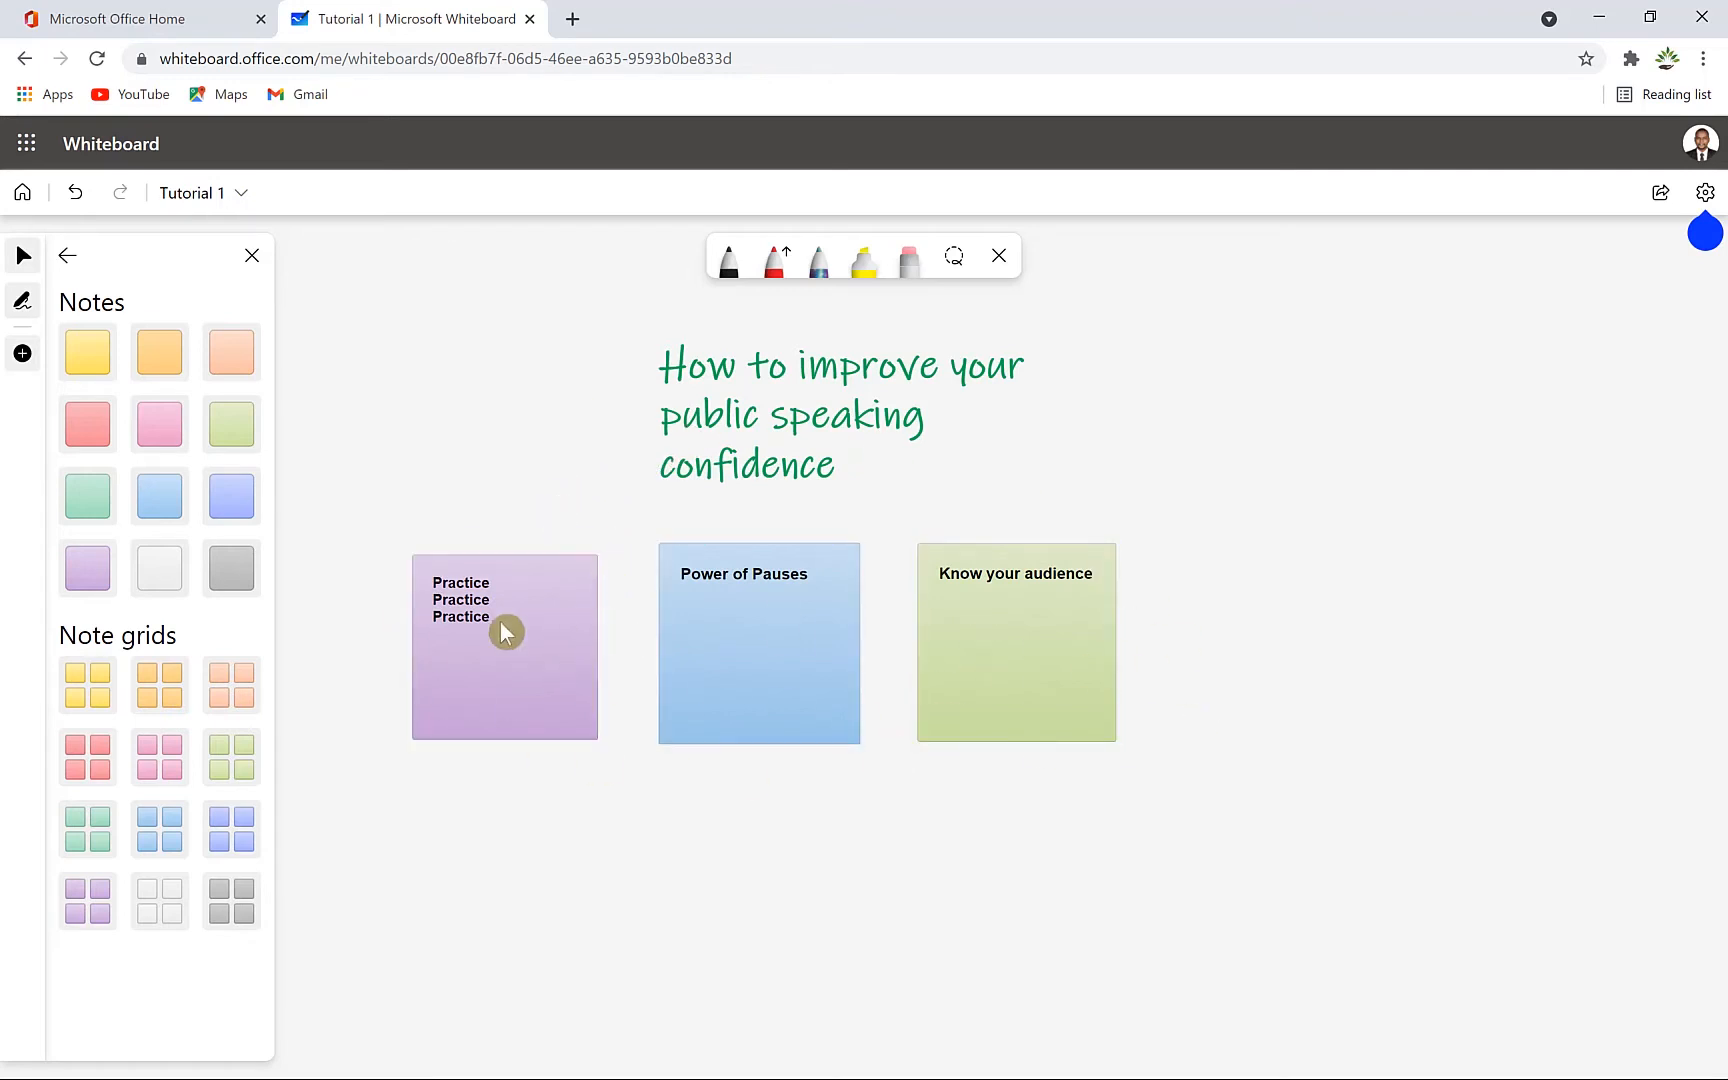
Step: Add a block arrow shape and place it, at small size, just beneath the purple note
left_click(68, 257)
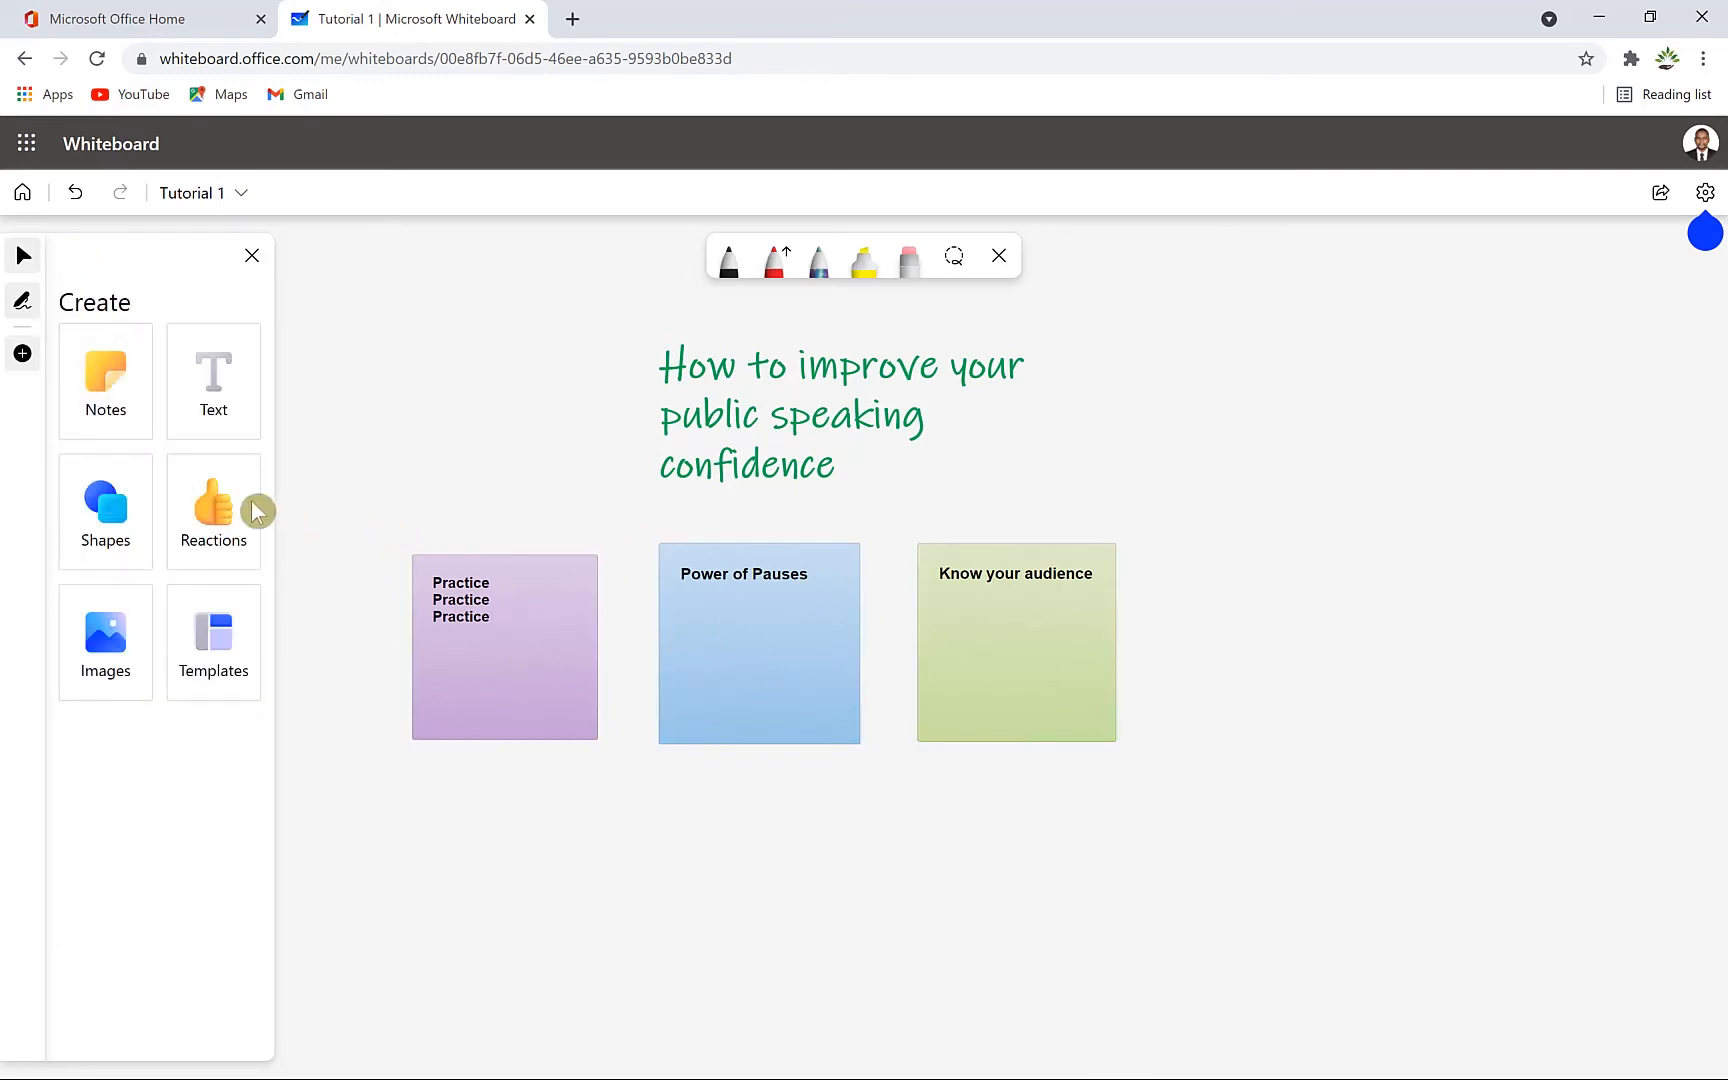
left_click(86, 520)
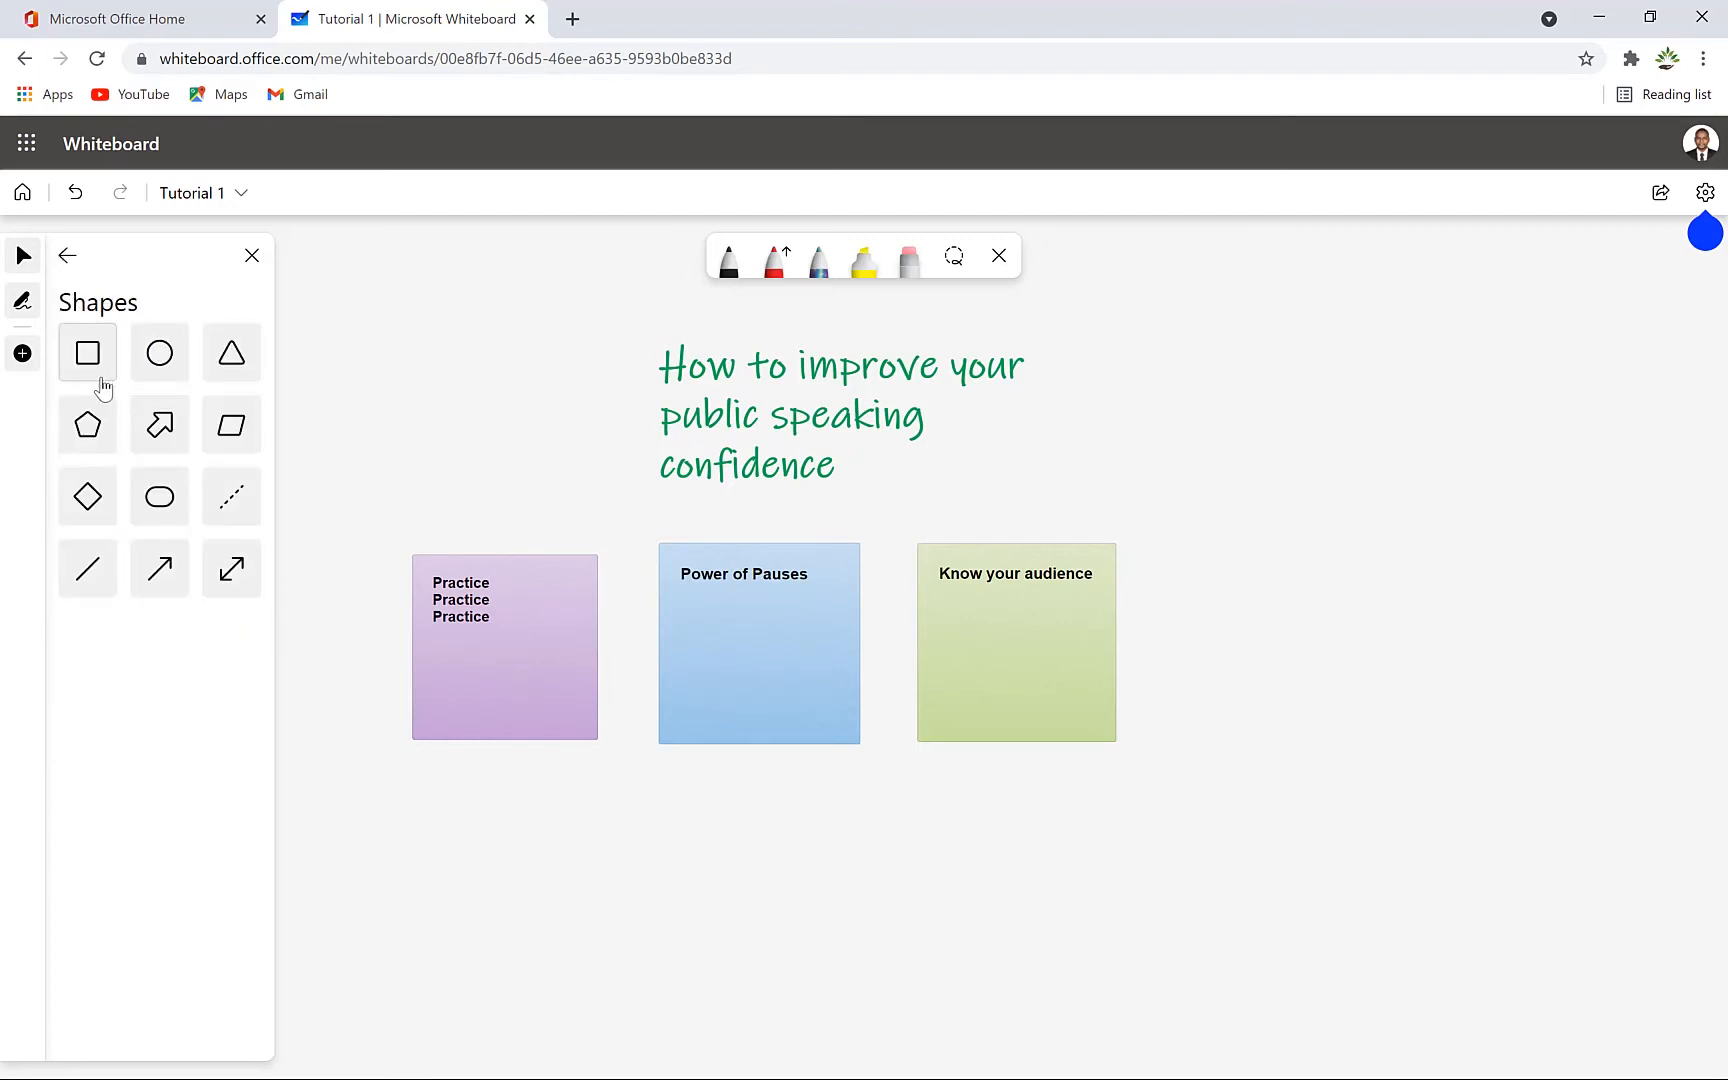
left_click(140, 440)
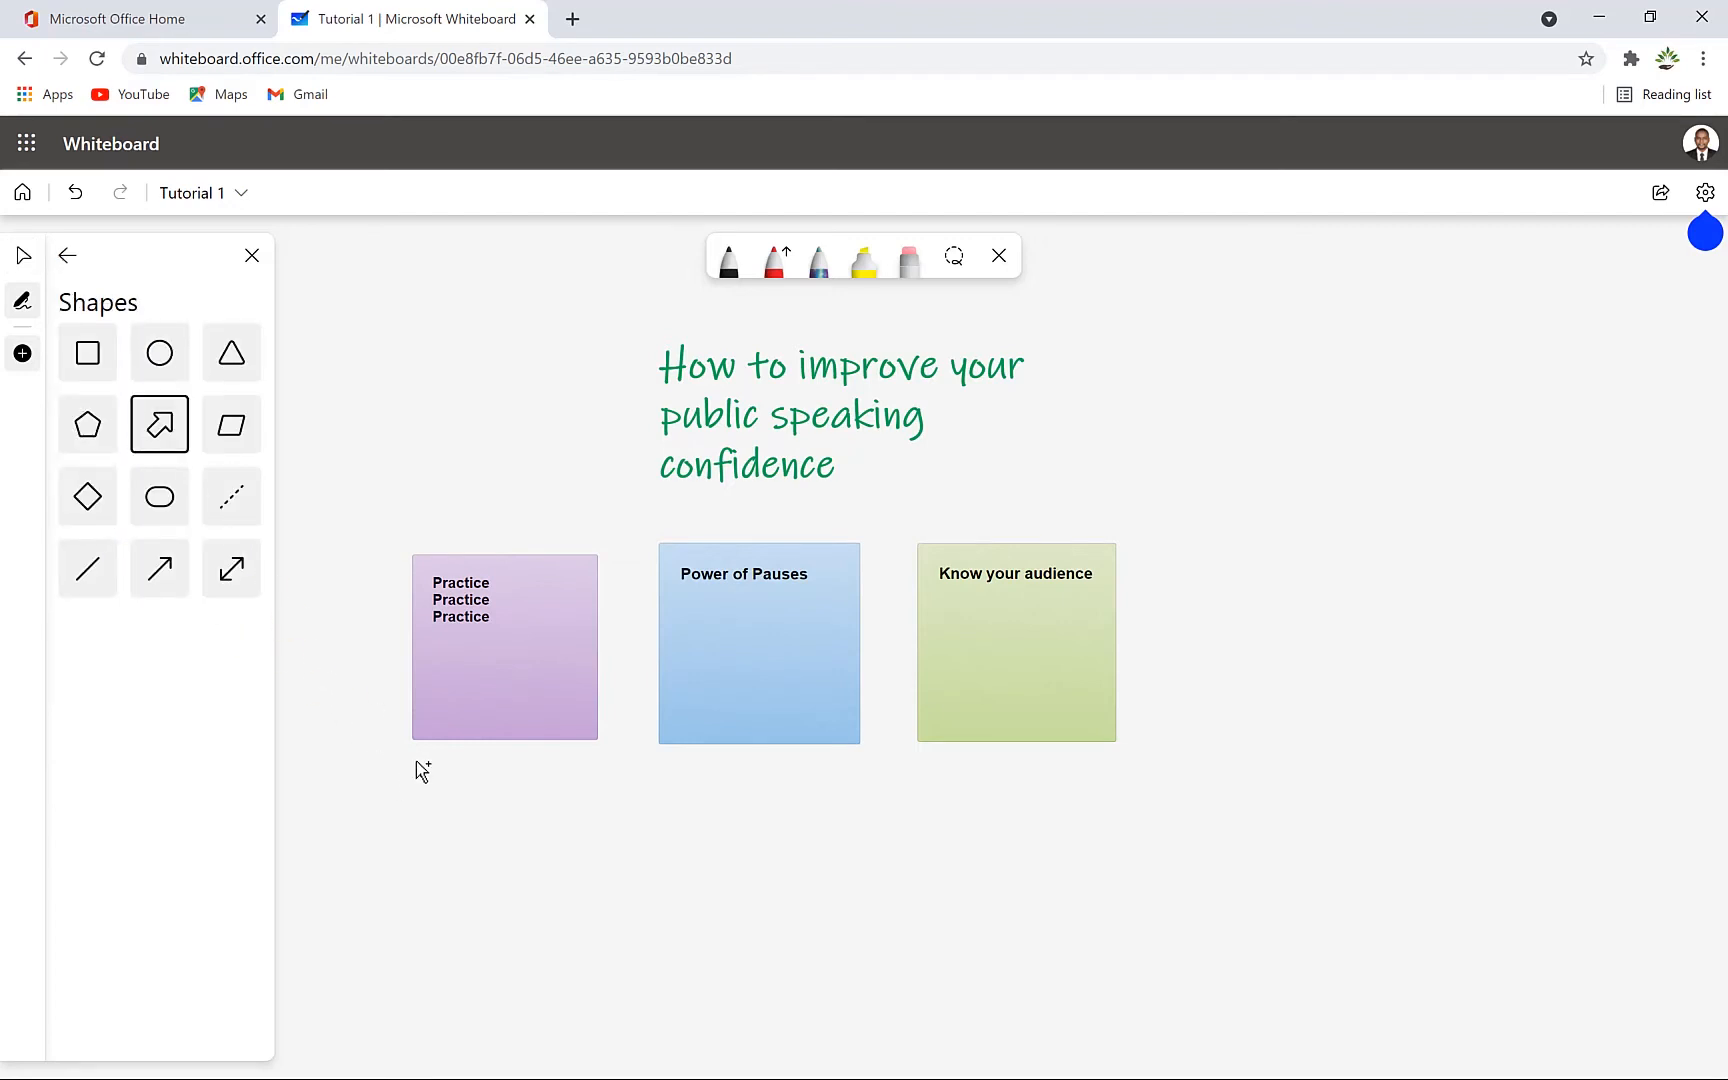
left_click(476, 765)
left_click_drag(375, 636, 443, 770)
left_click(590, 829)
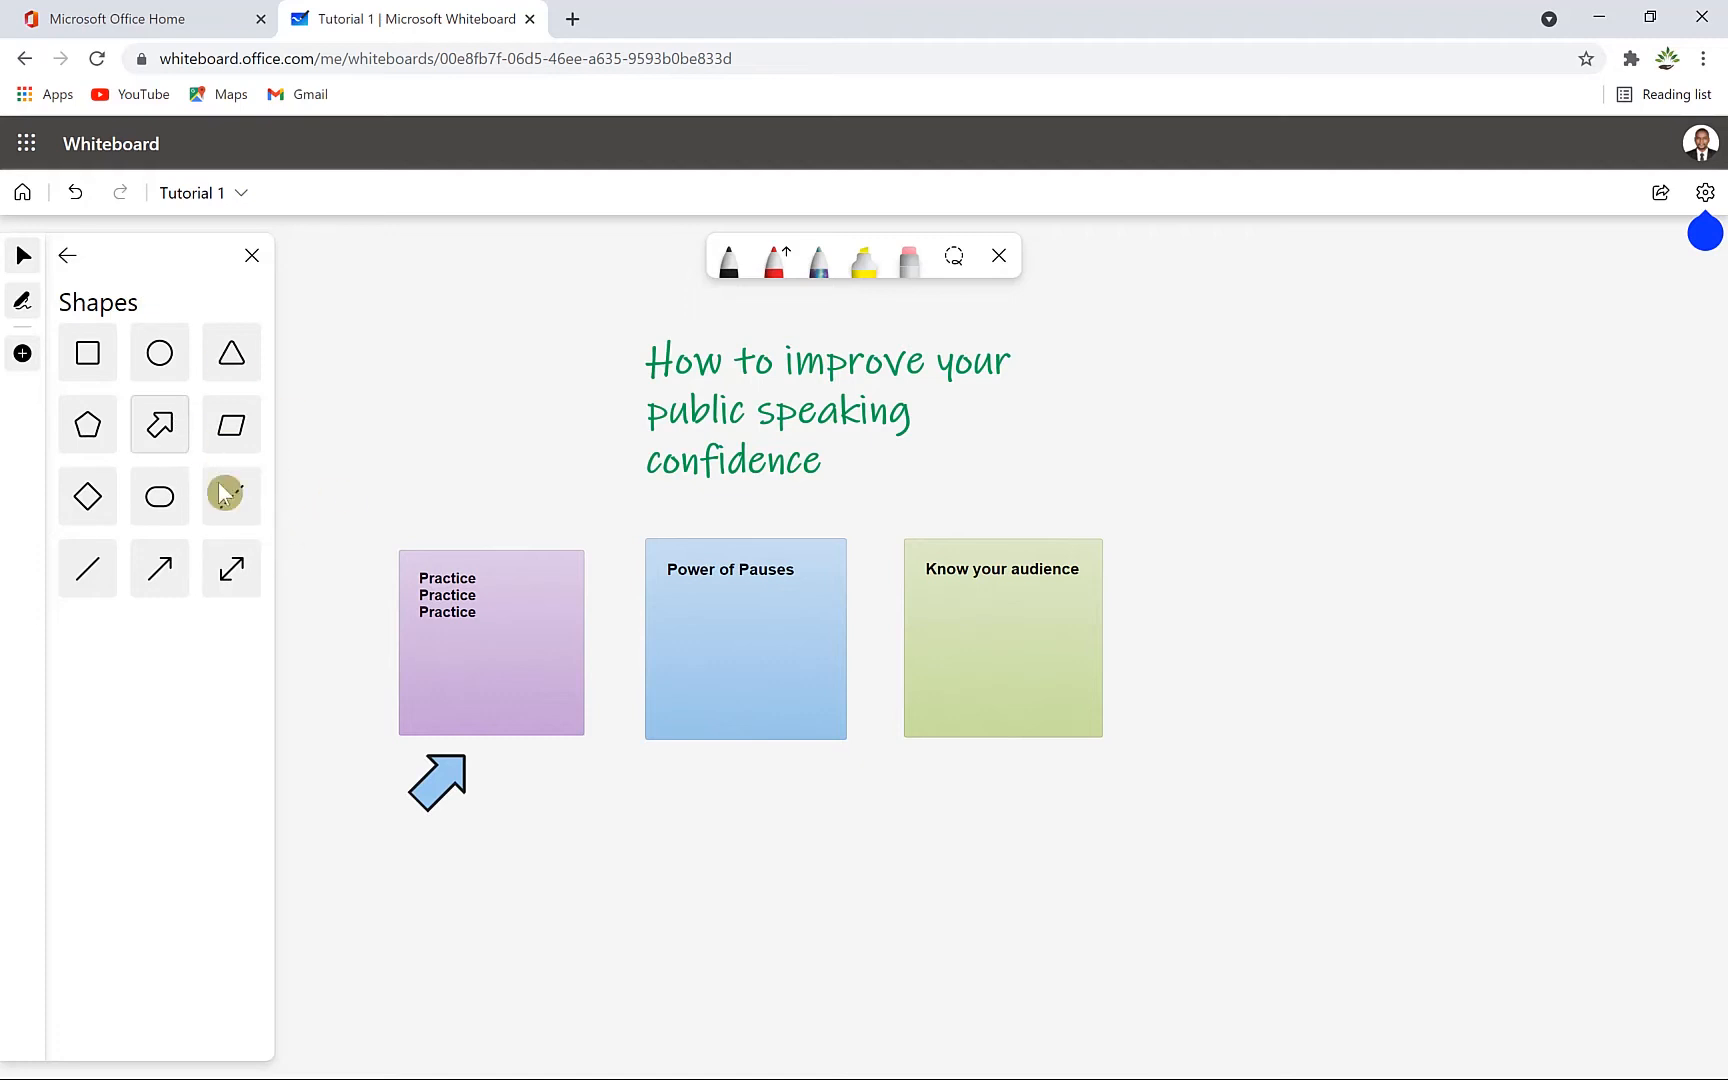
Step: Change the block arrow's fill colour to yellow
left_click(432, 771)
left_click(411, 722)
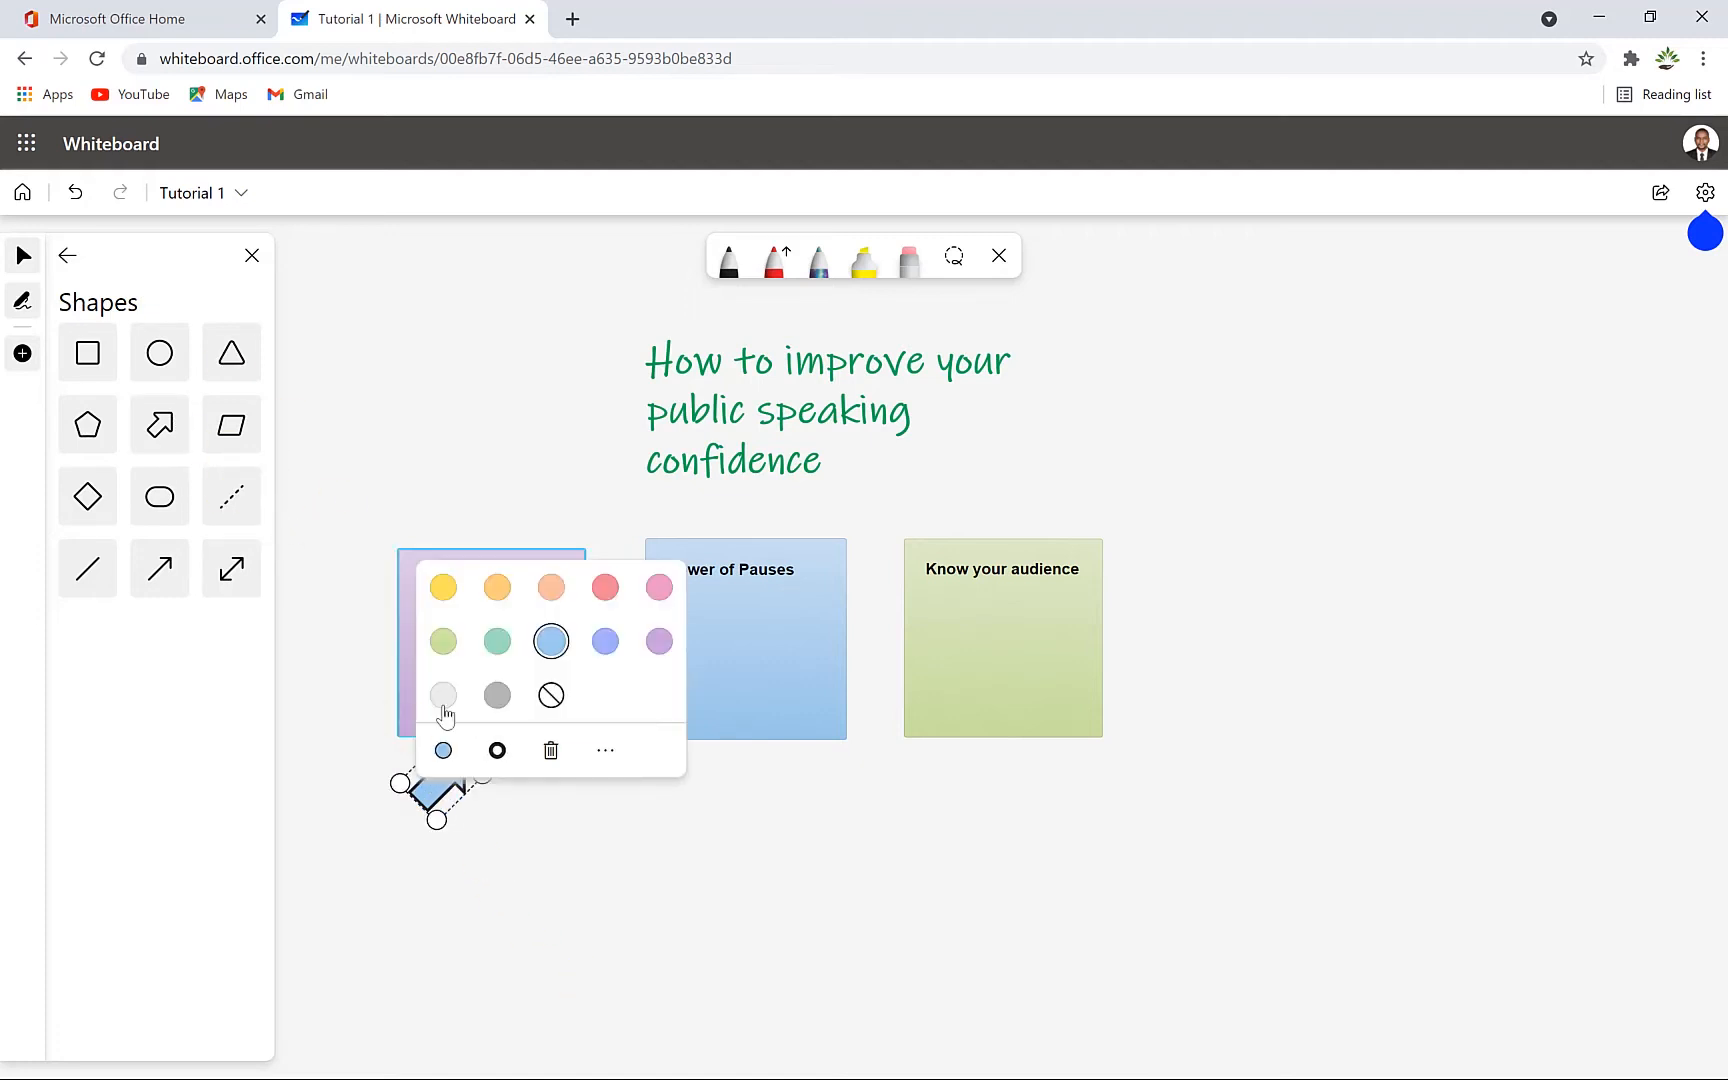
left_click(443, 588)
left_click(644, 845)
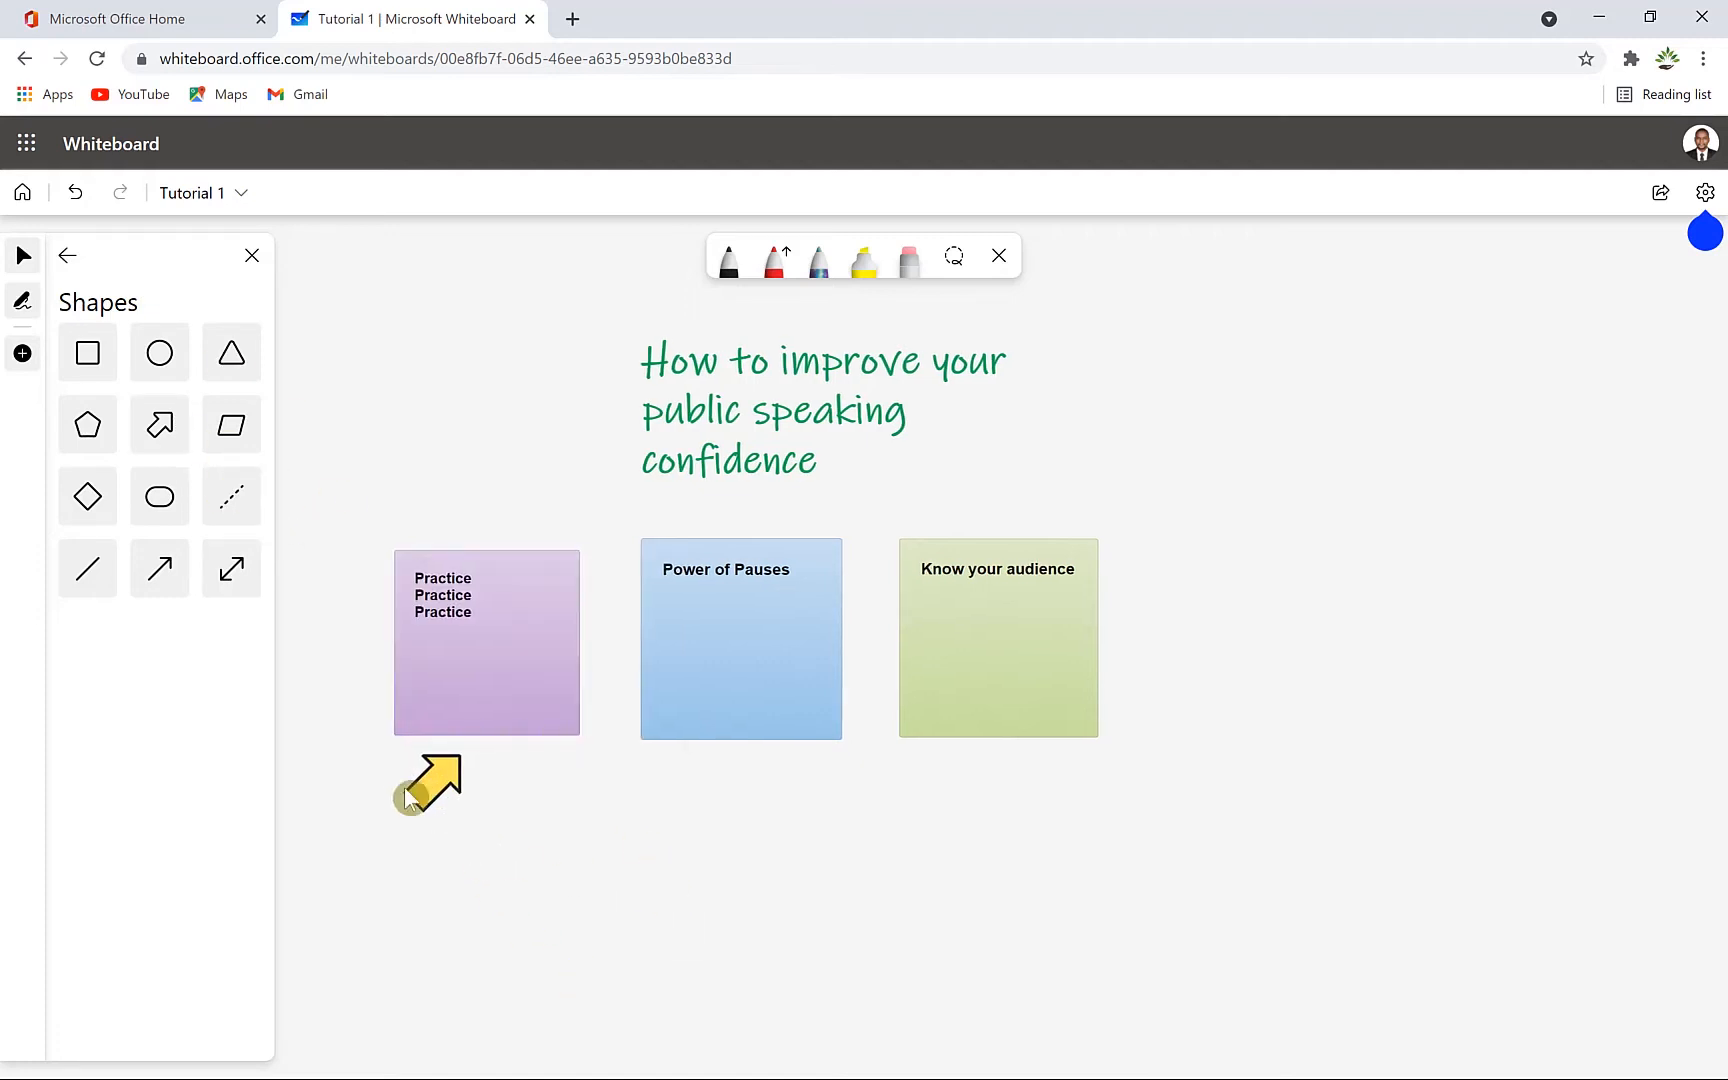
Step: Place three green check mark reactions side by side beneath the "Know your audience" note
left_click(67, 255)
left_click(250, 548)
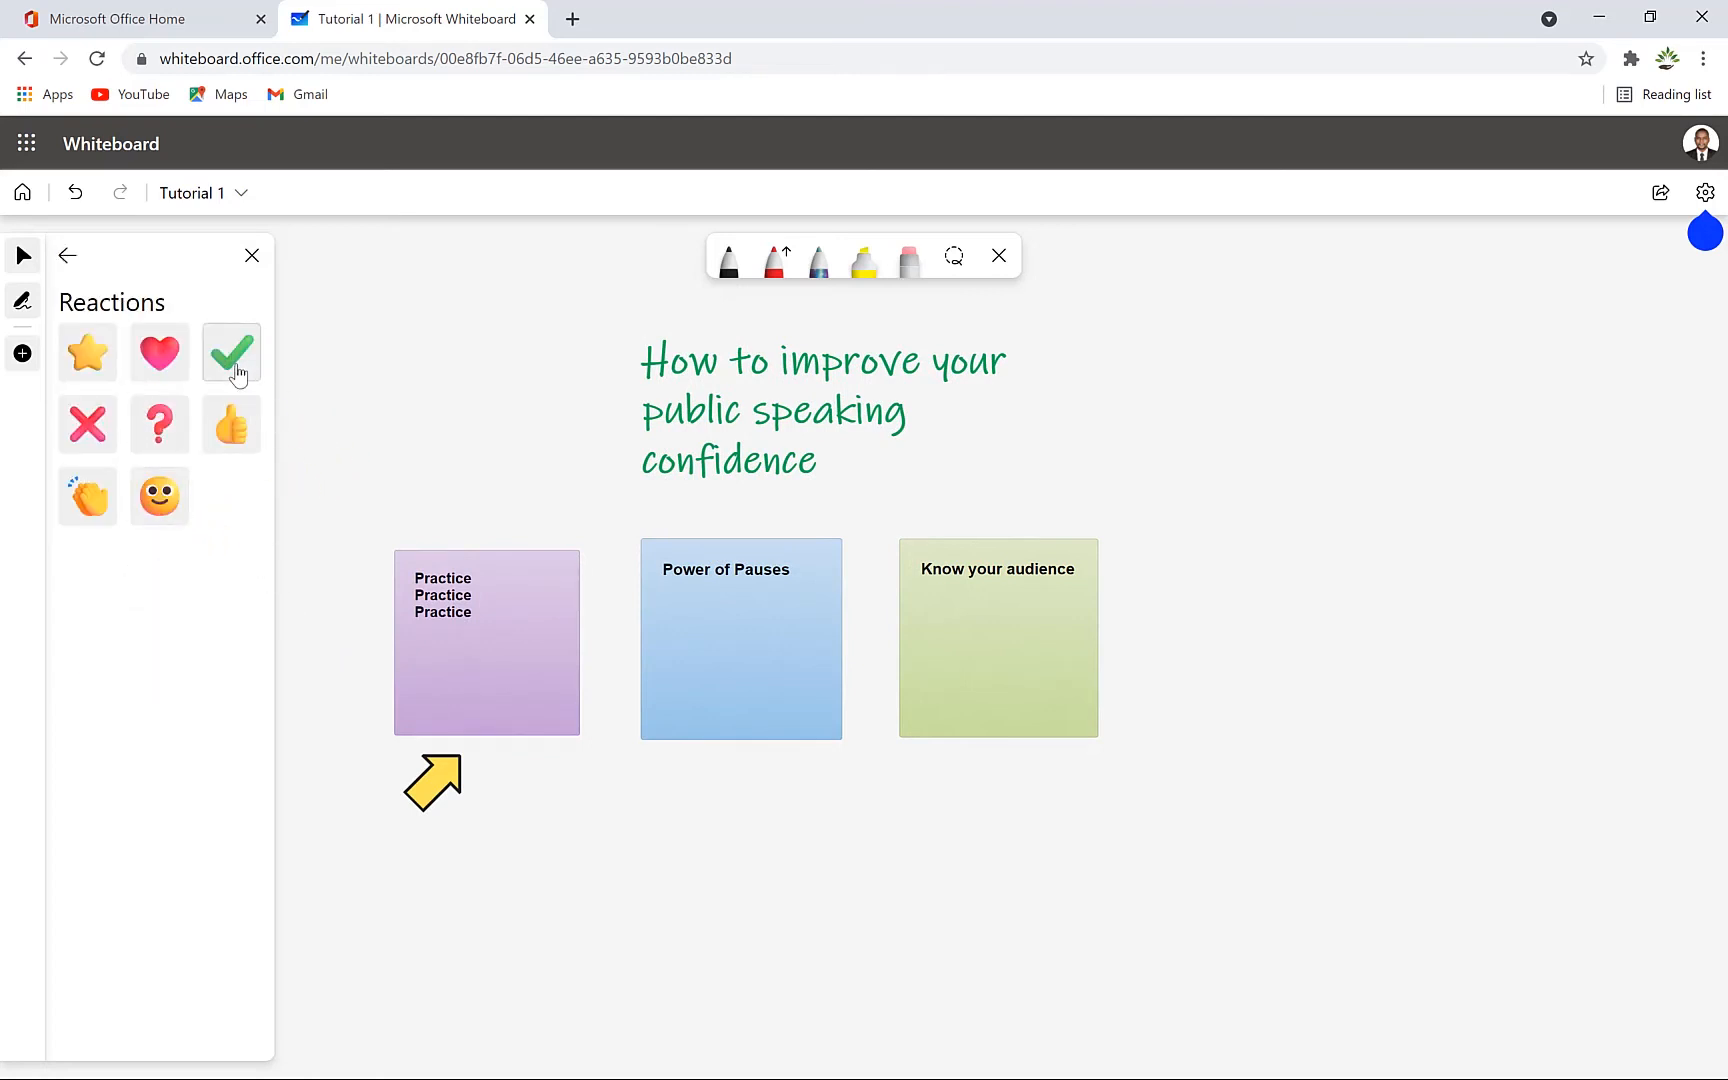
left_click(236, 370)
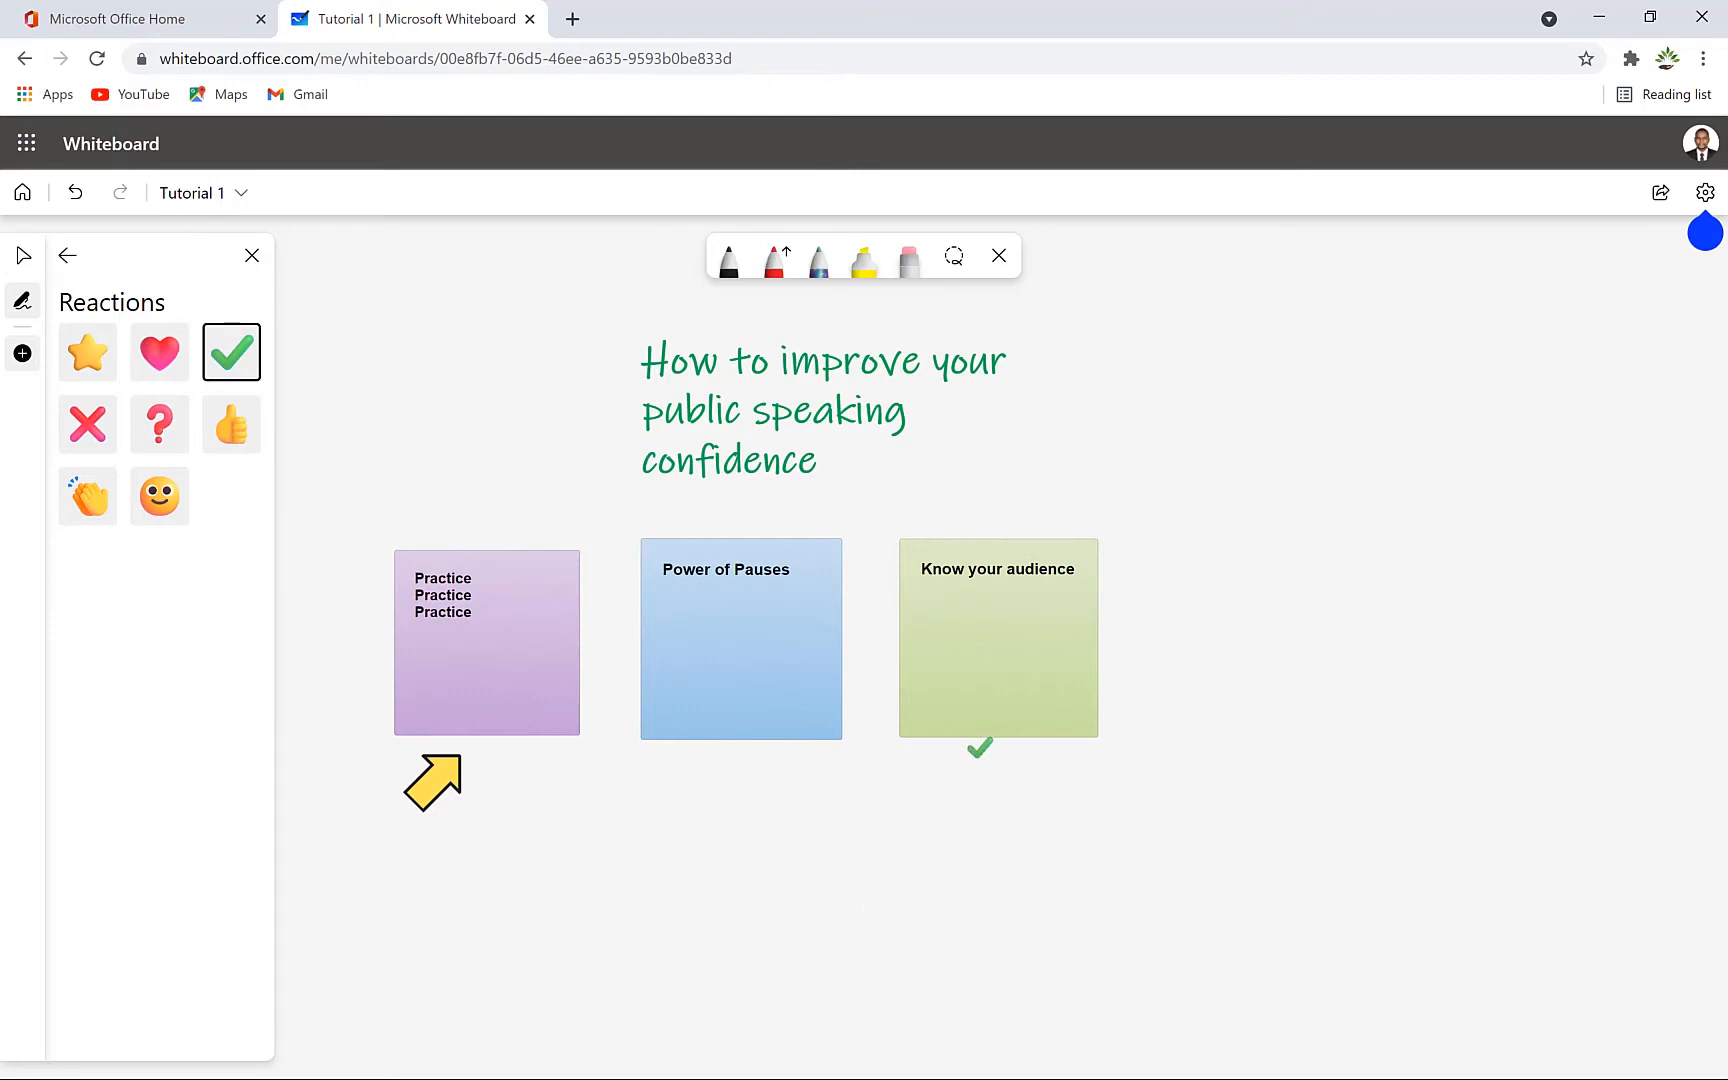
left_click(978, 766)
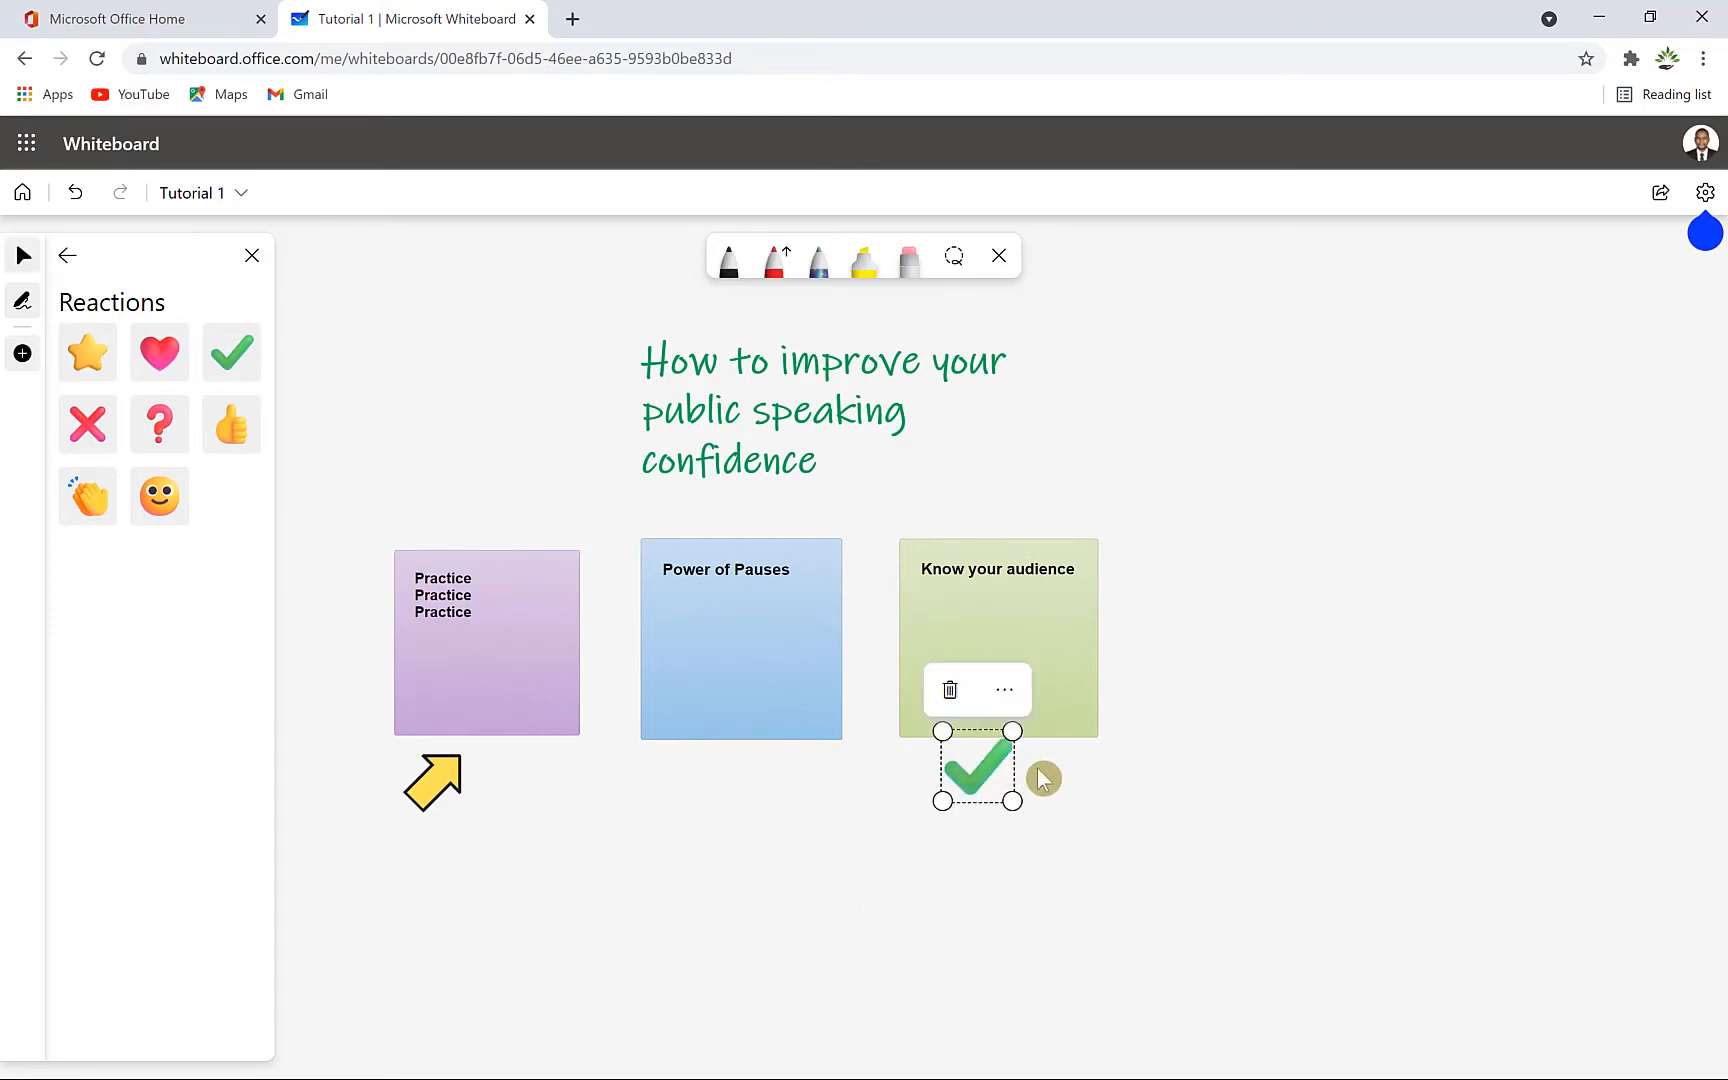
left_click(240, 362)
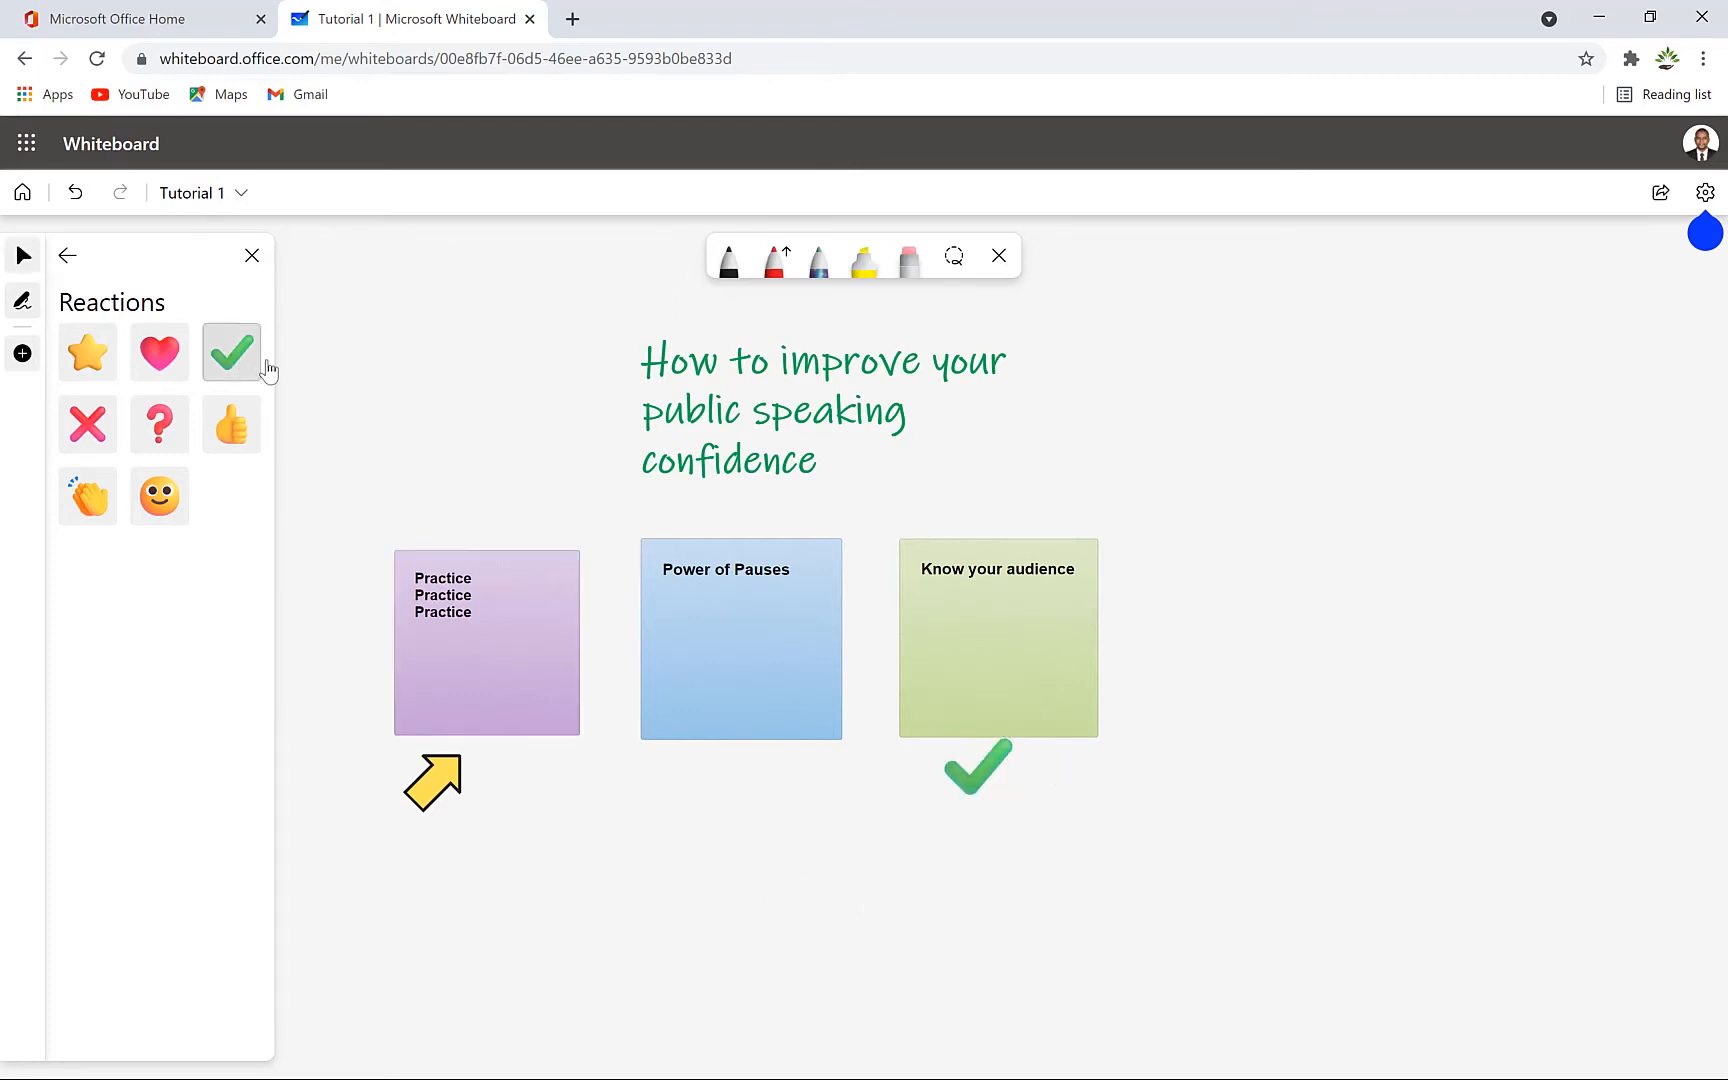
left_click(1065, 781)
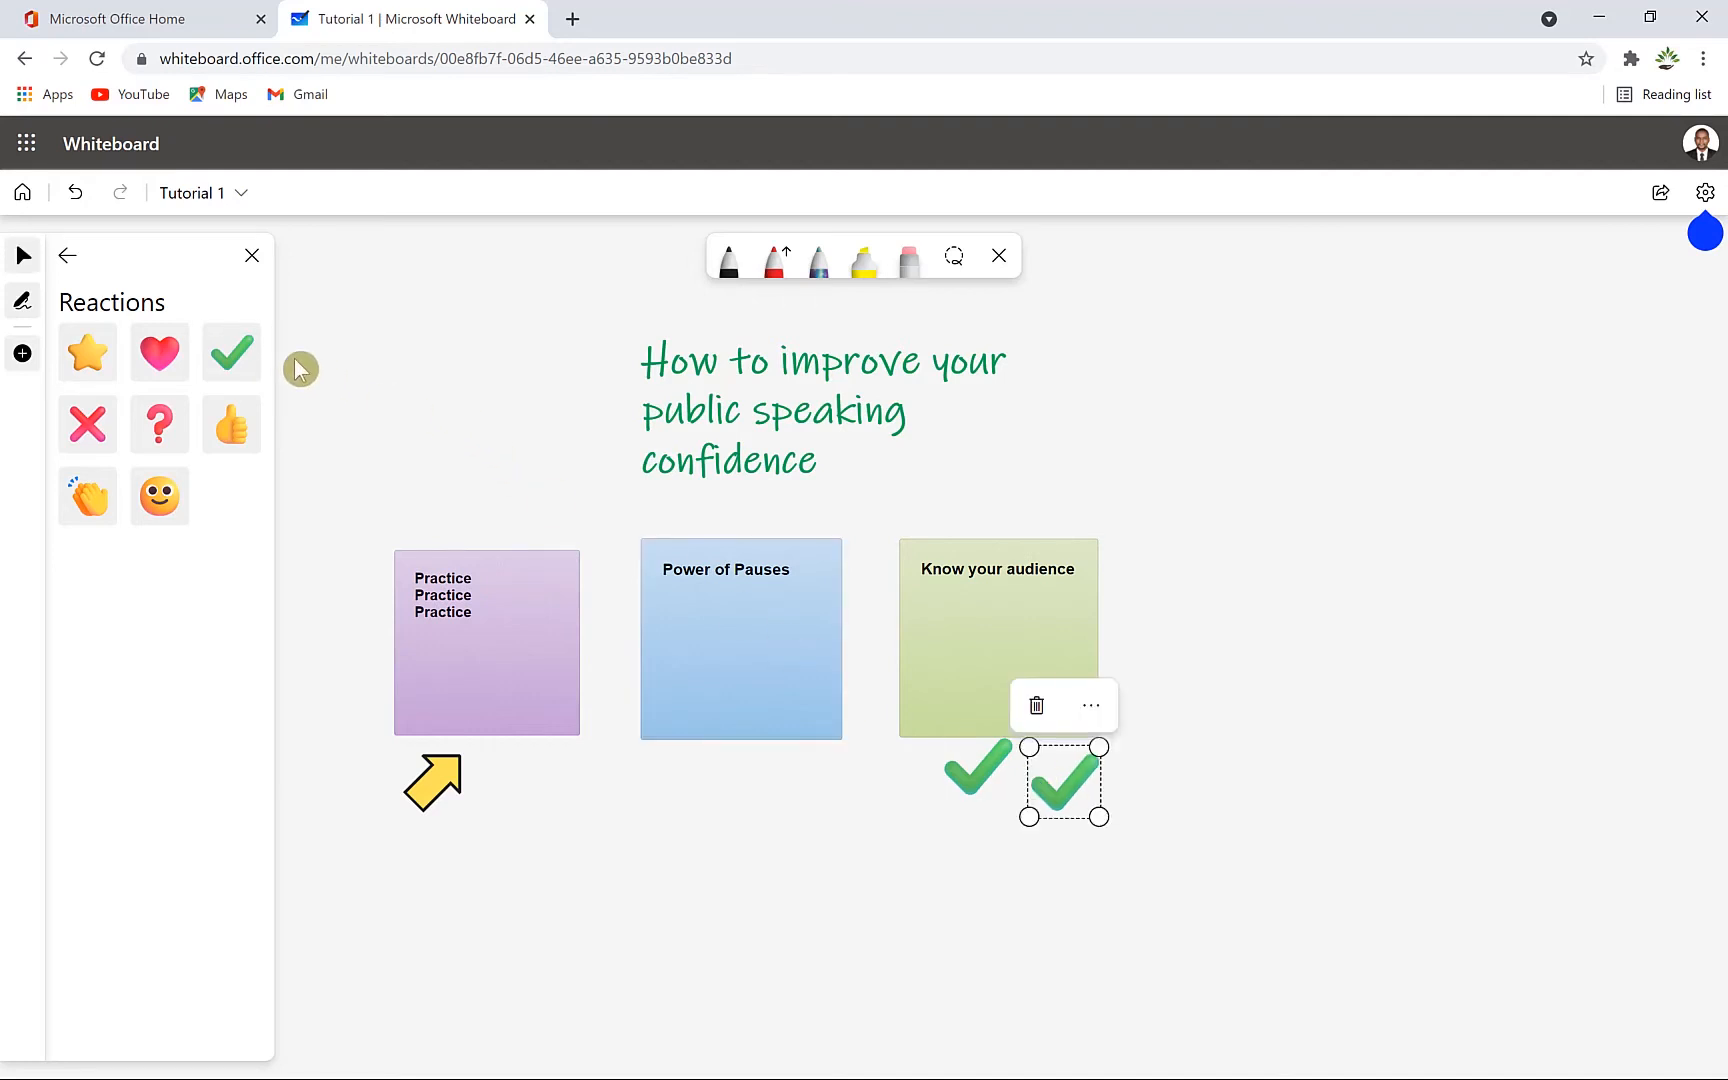
left_click(240, 355)
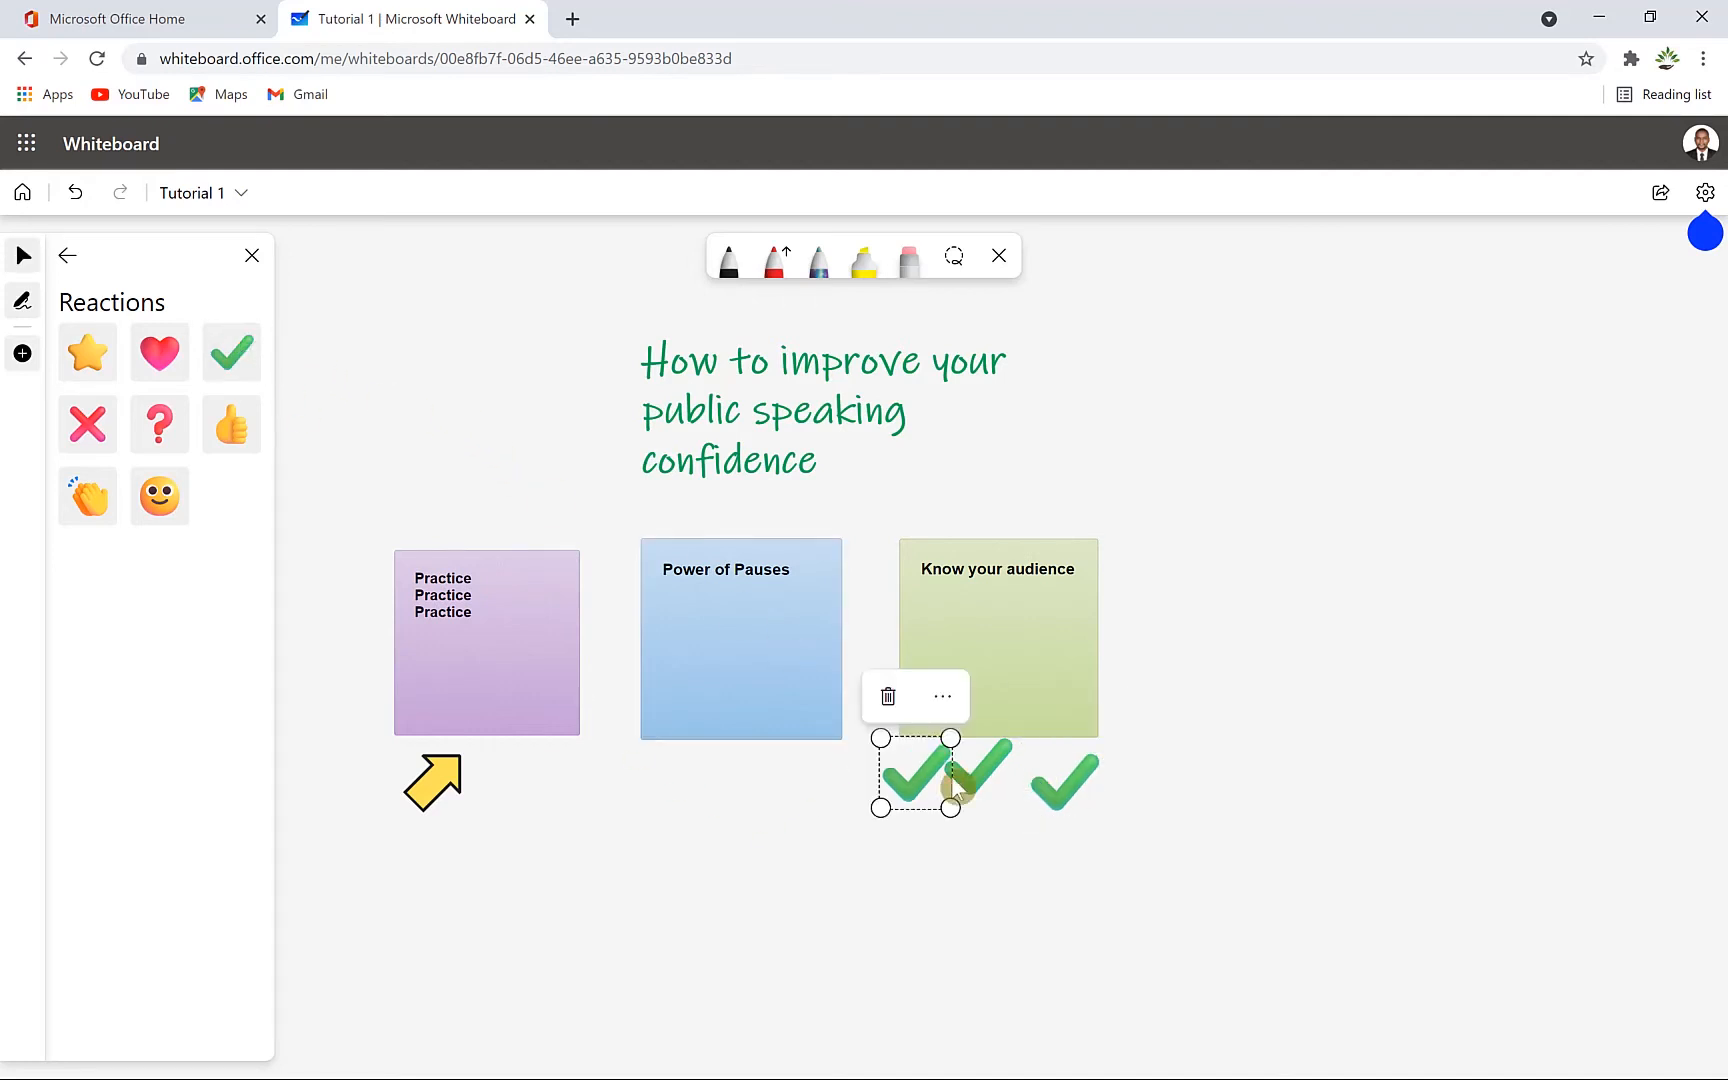
left_click_drag(1084, 806, 1080, 794)
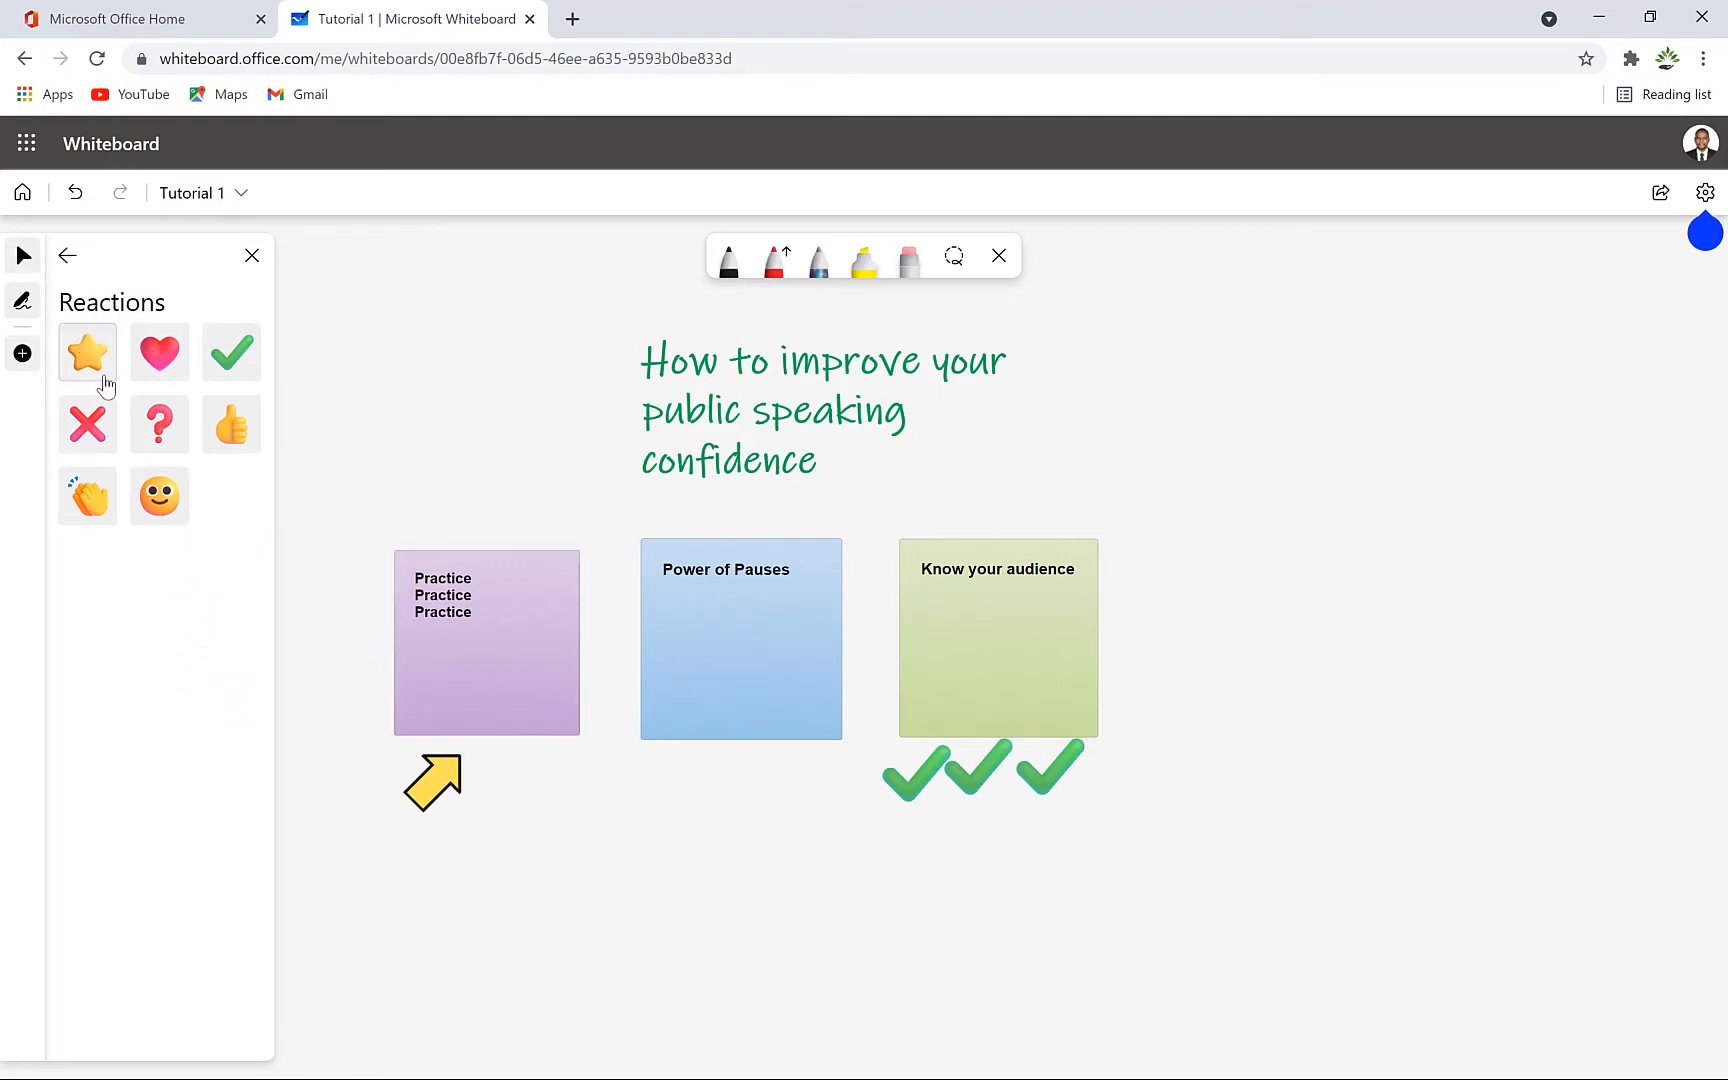
Step: Place a clapping hands reaction beneath the "Power of Pauses" note
left_click(96, 503)
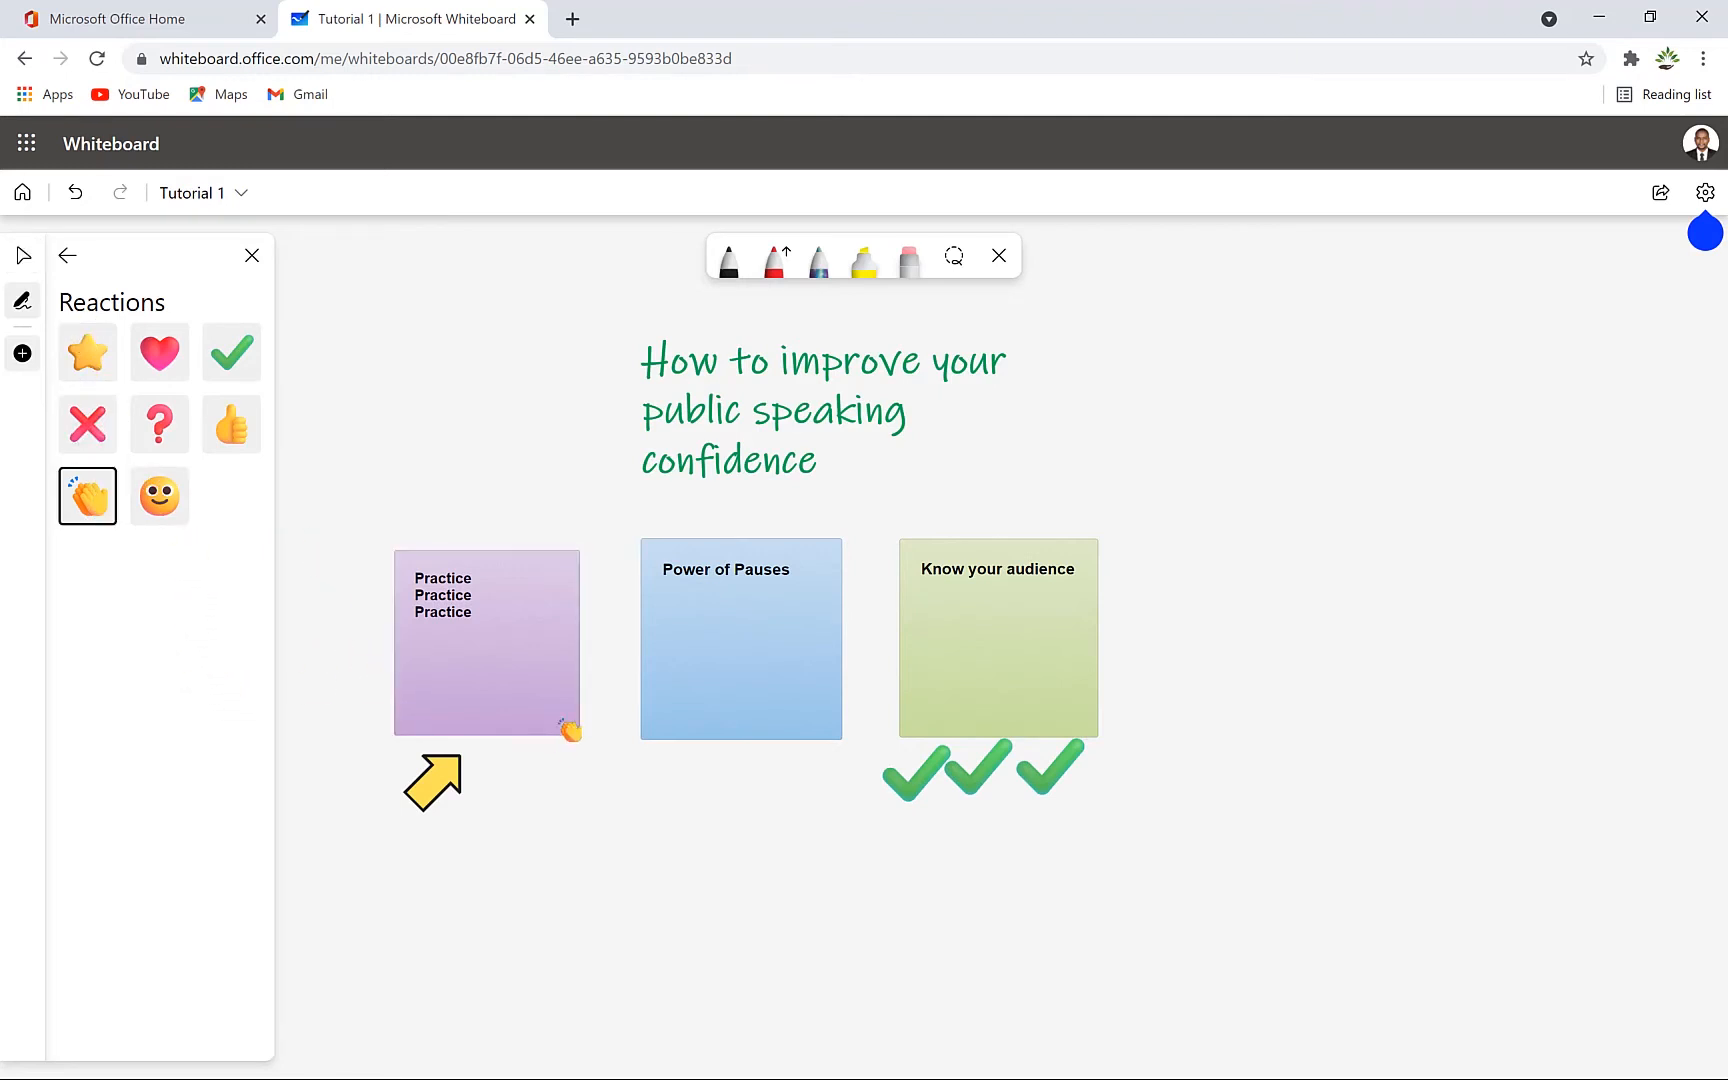
left_click_drag(727, 766, 742, 789)
Step: Insert the image "222333" from the Pictures folder onto the canvas
left_click(67, 255)
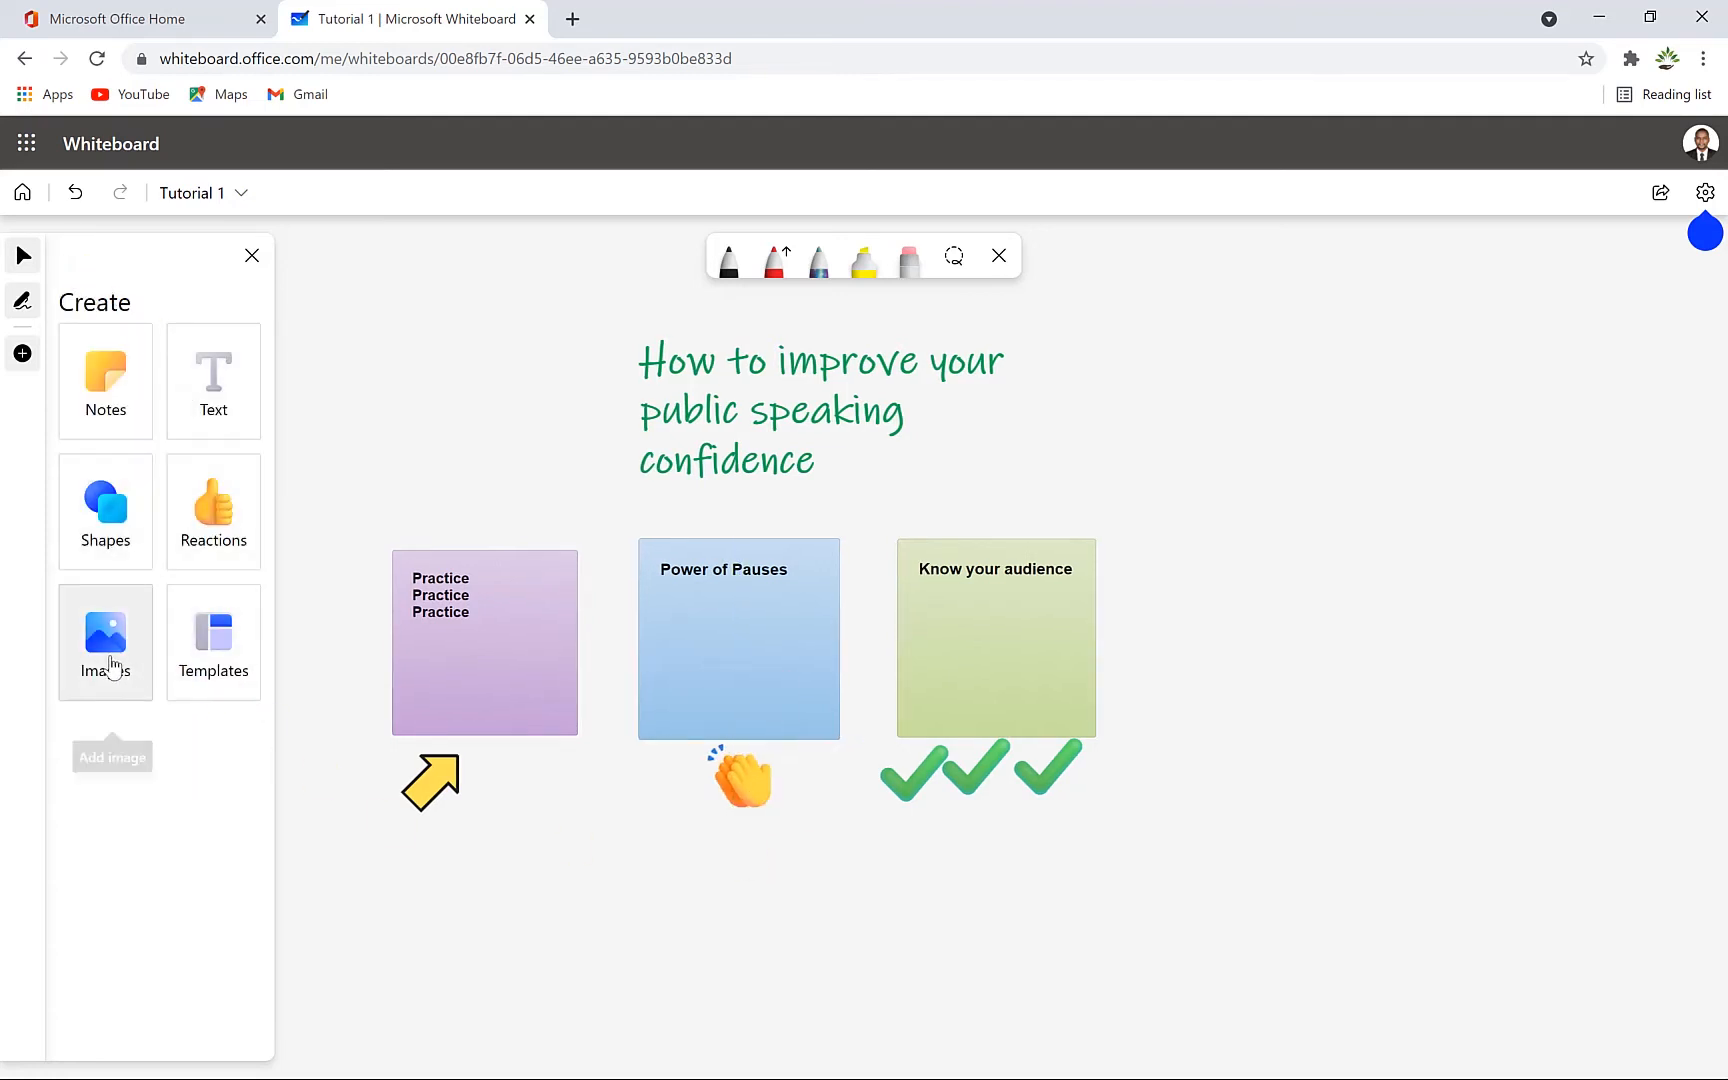
left_click(113, 667)
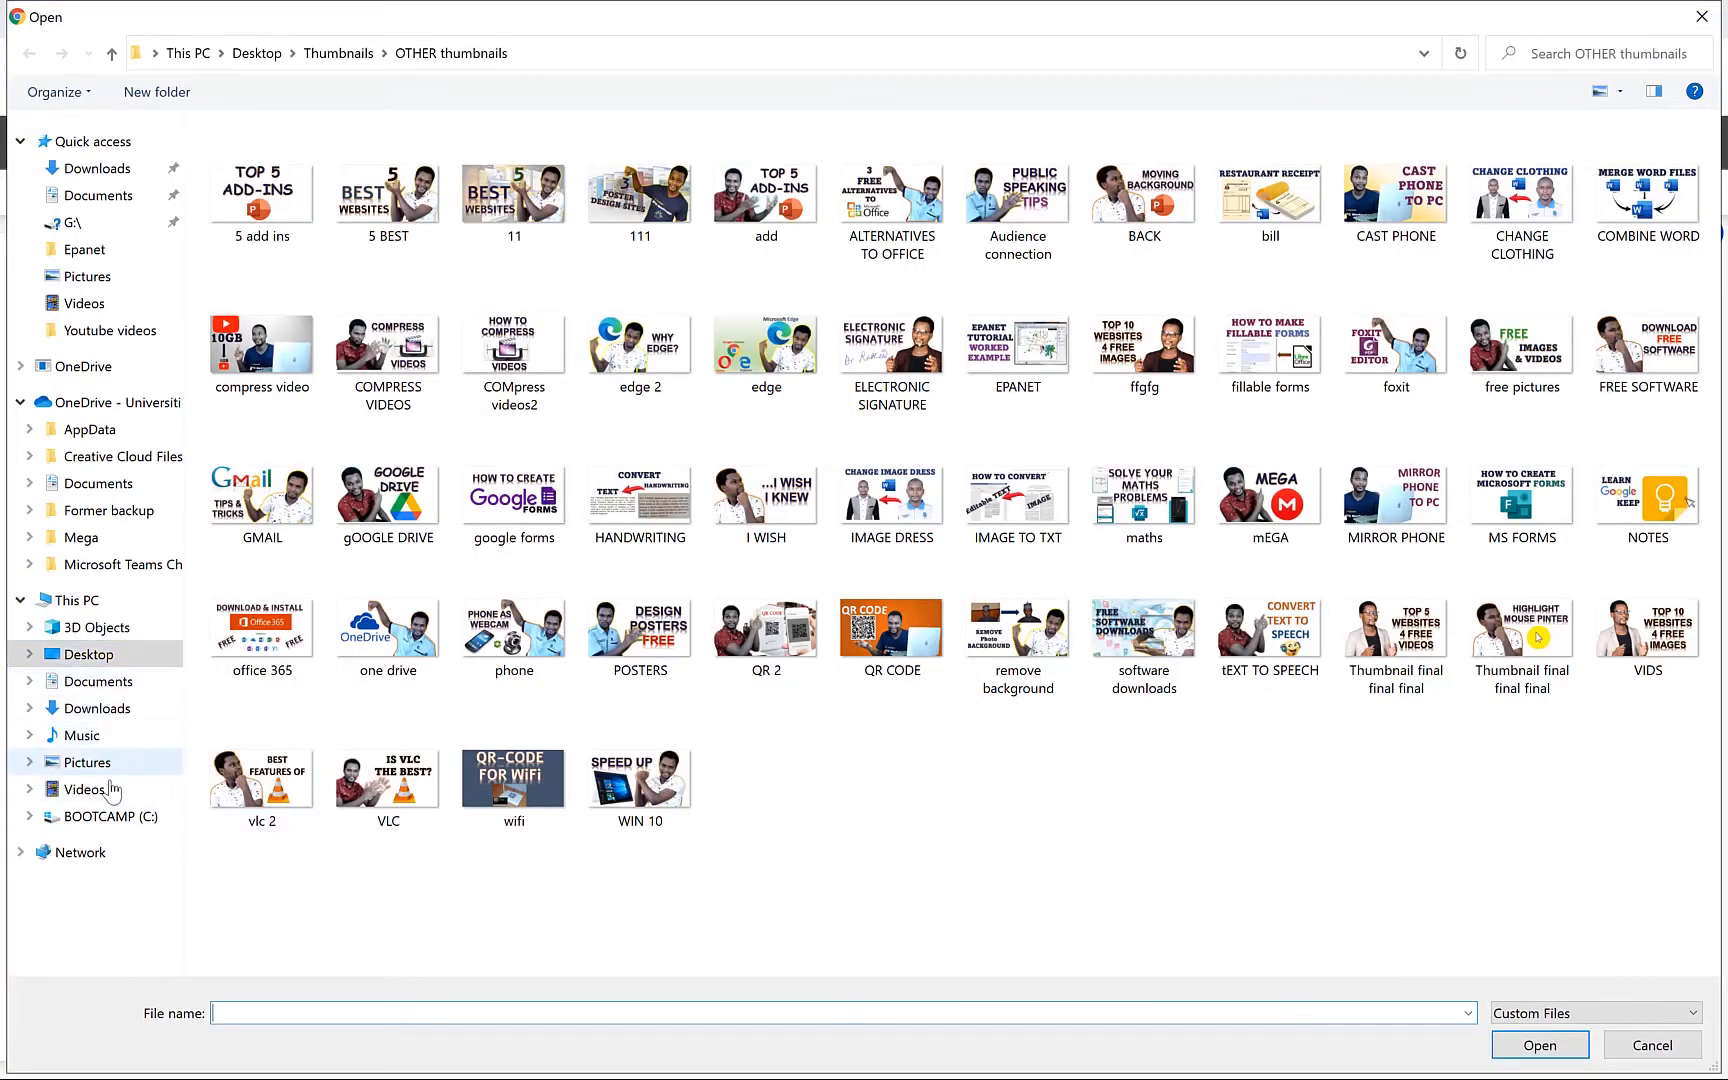
left_click(88, 762)
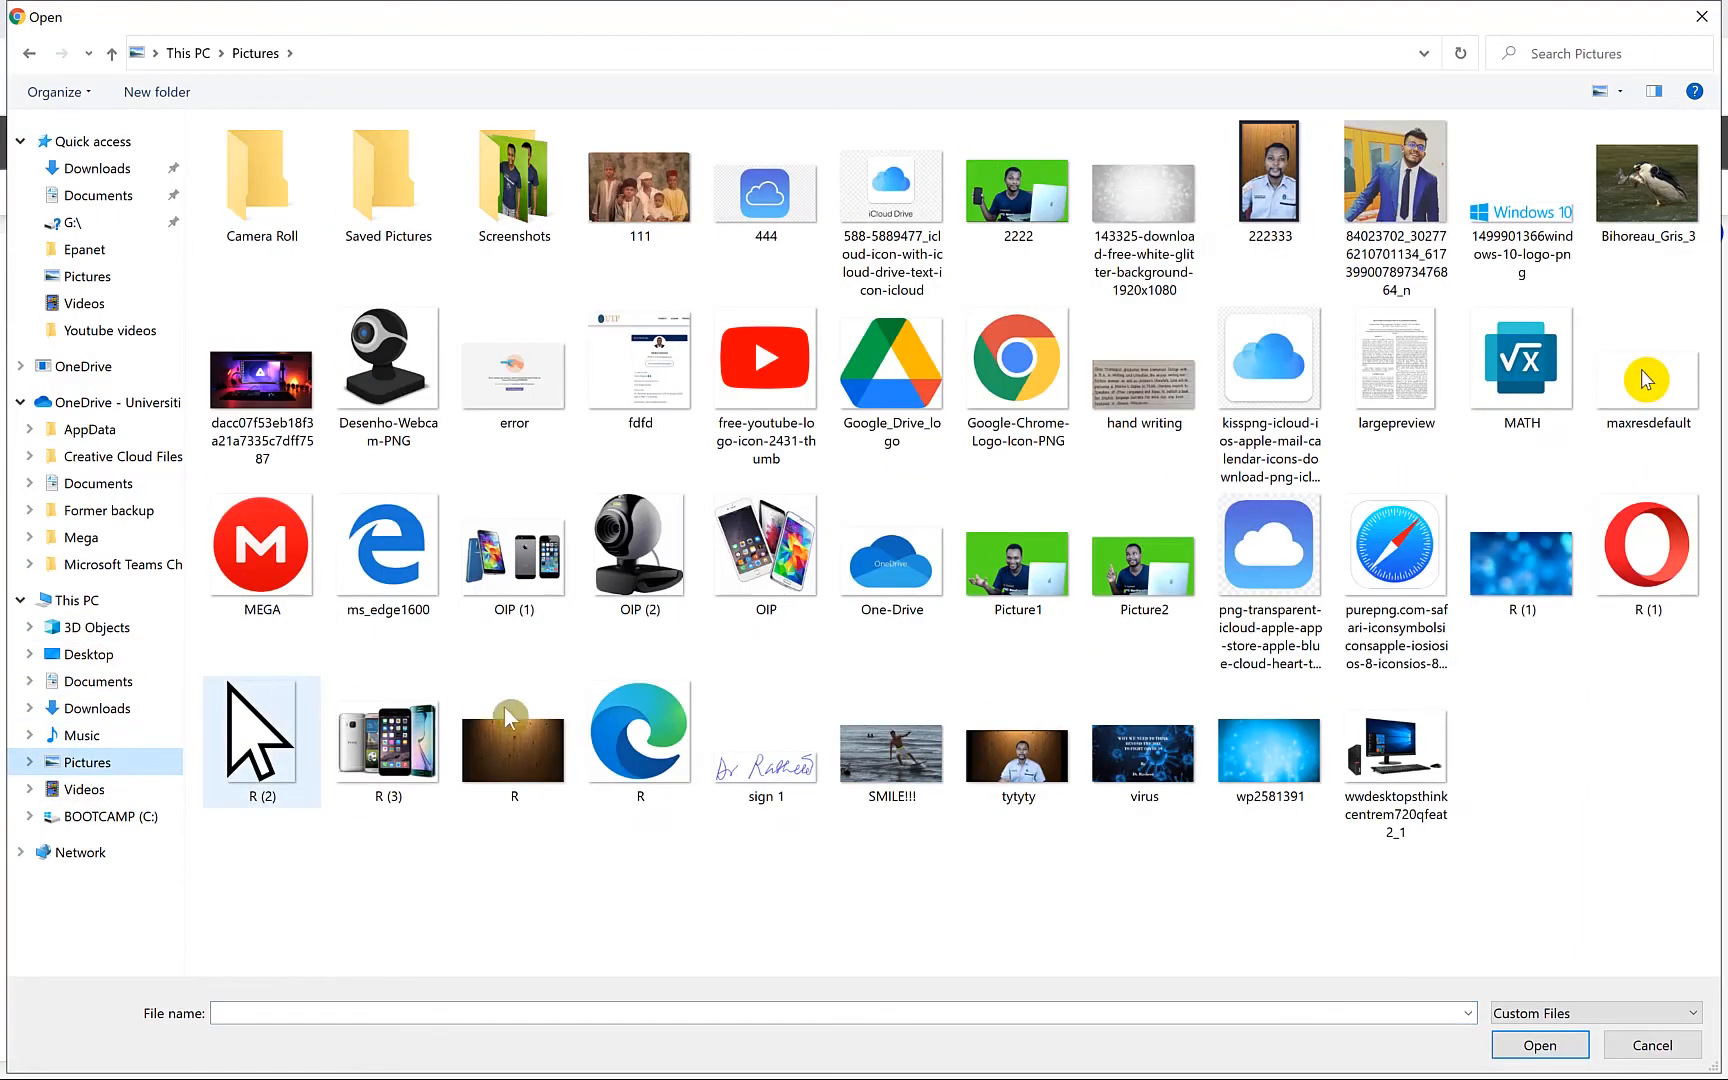
left_click(1300, 225)
left_click(1540, 1045)
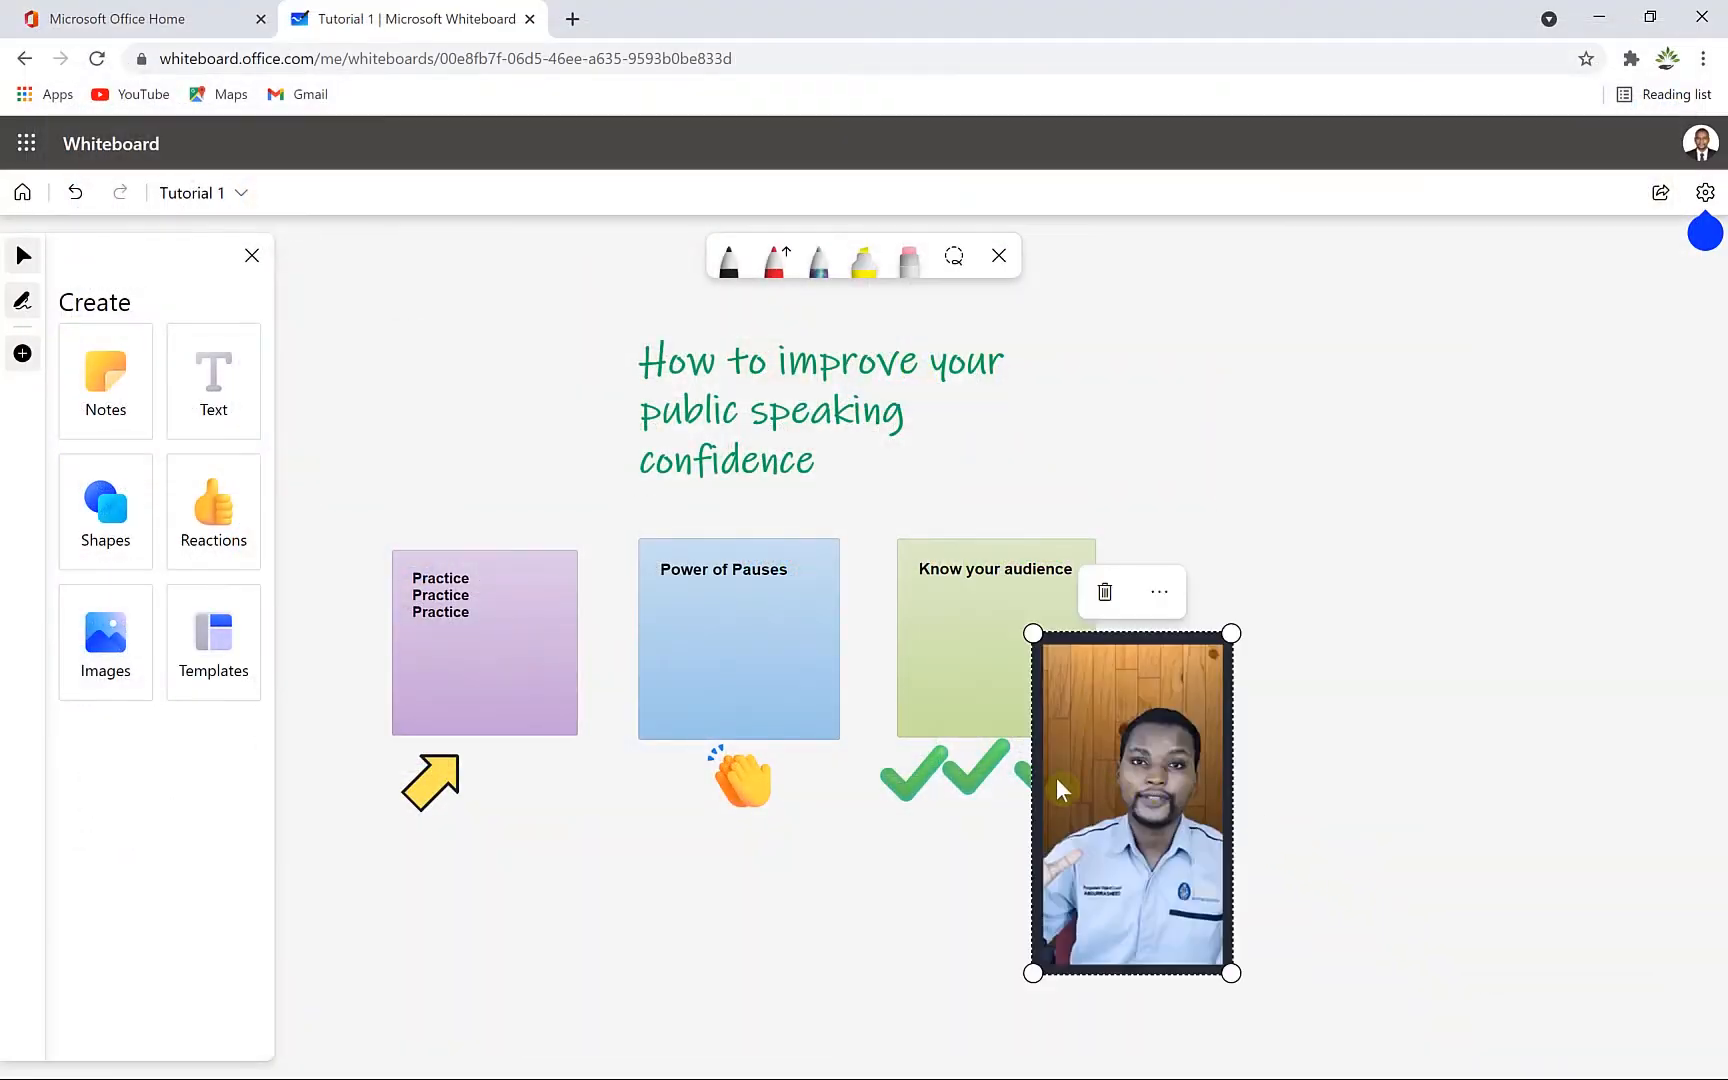
Step: Shrink the inserted photo to about two thirds of its size and place it beneath the clapping hands
left_click_drag(1184, 794, 1112, 806)
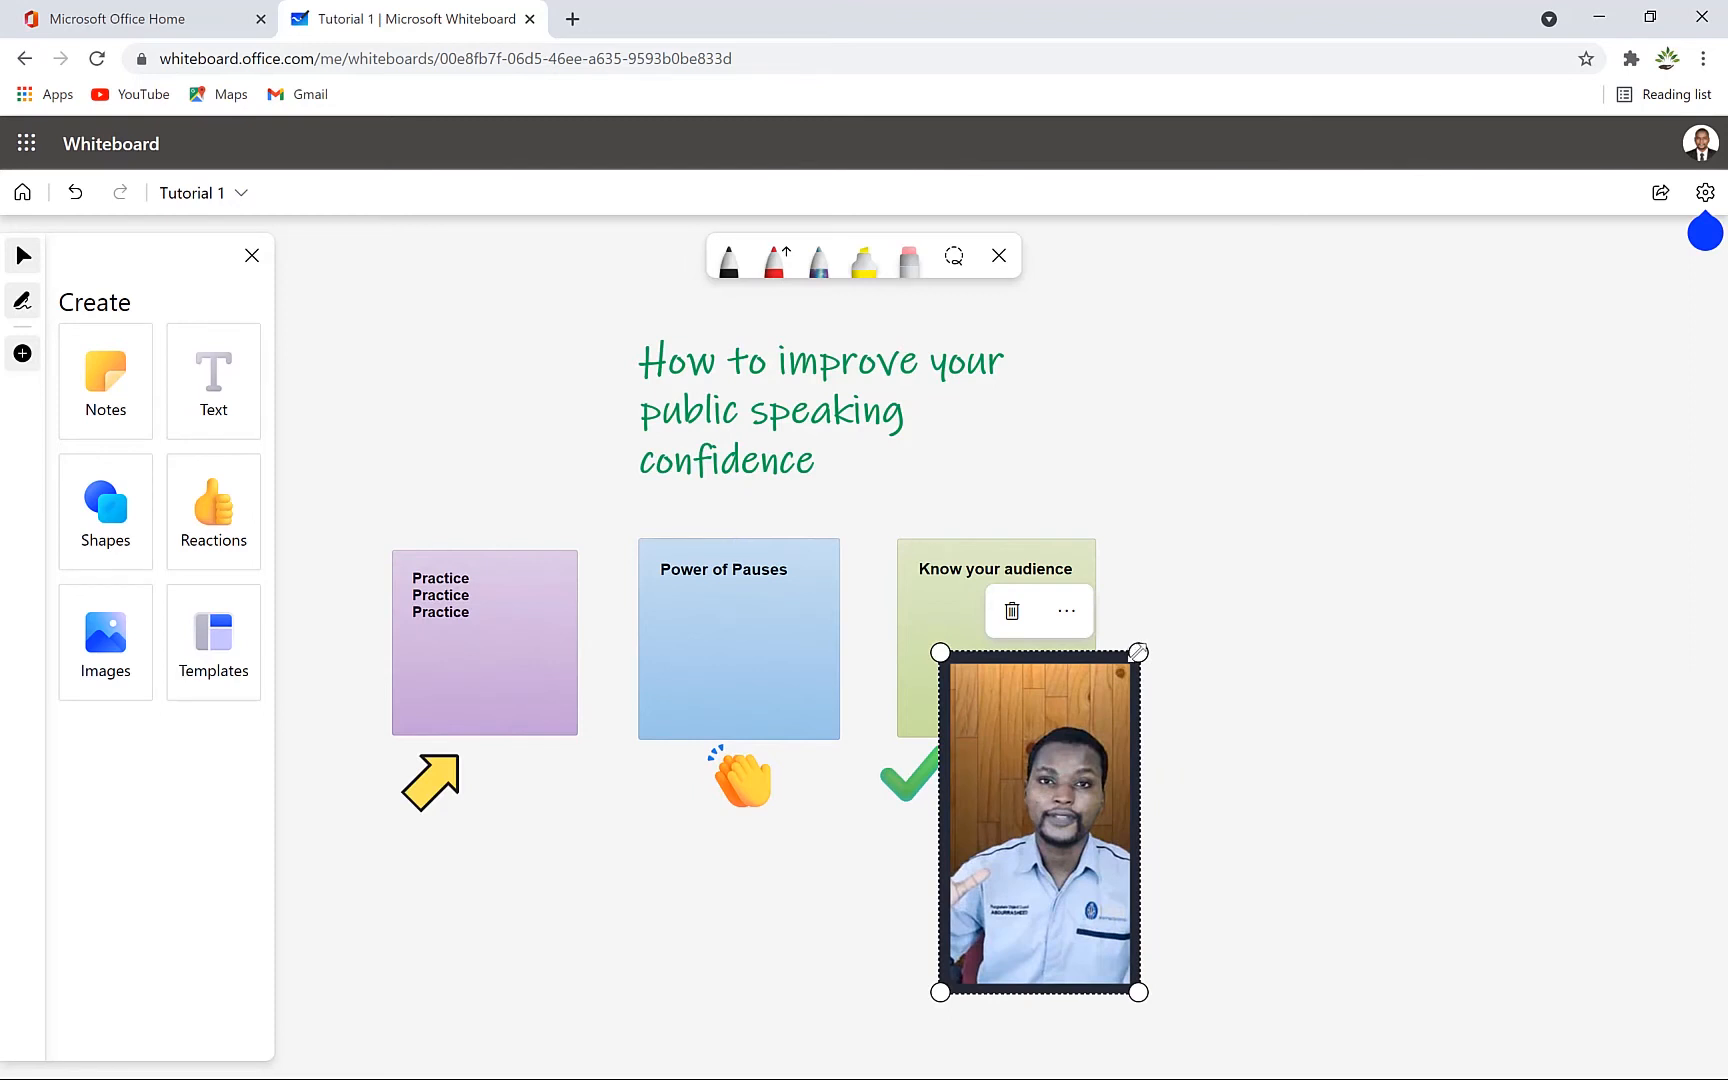
left_click_drag(1138, 652, 1001, 887)
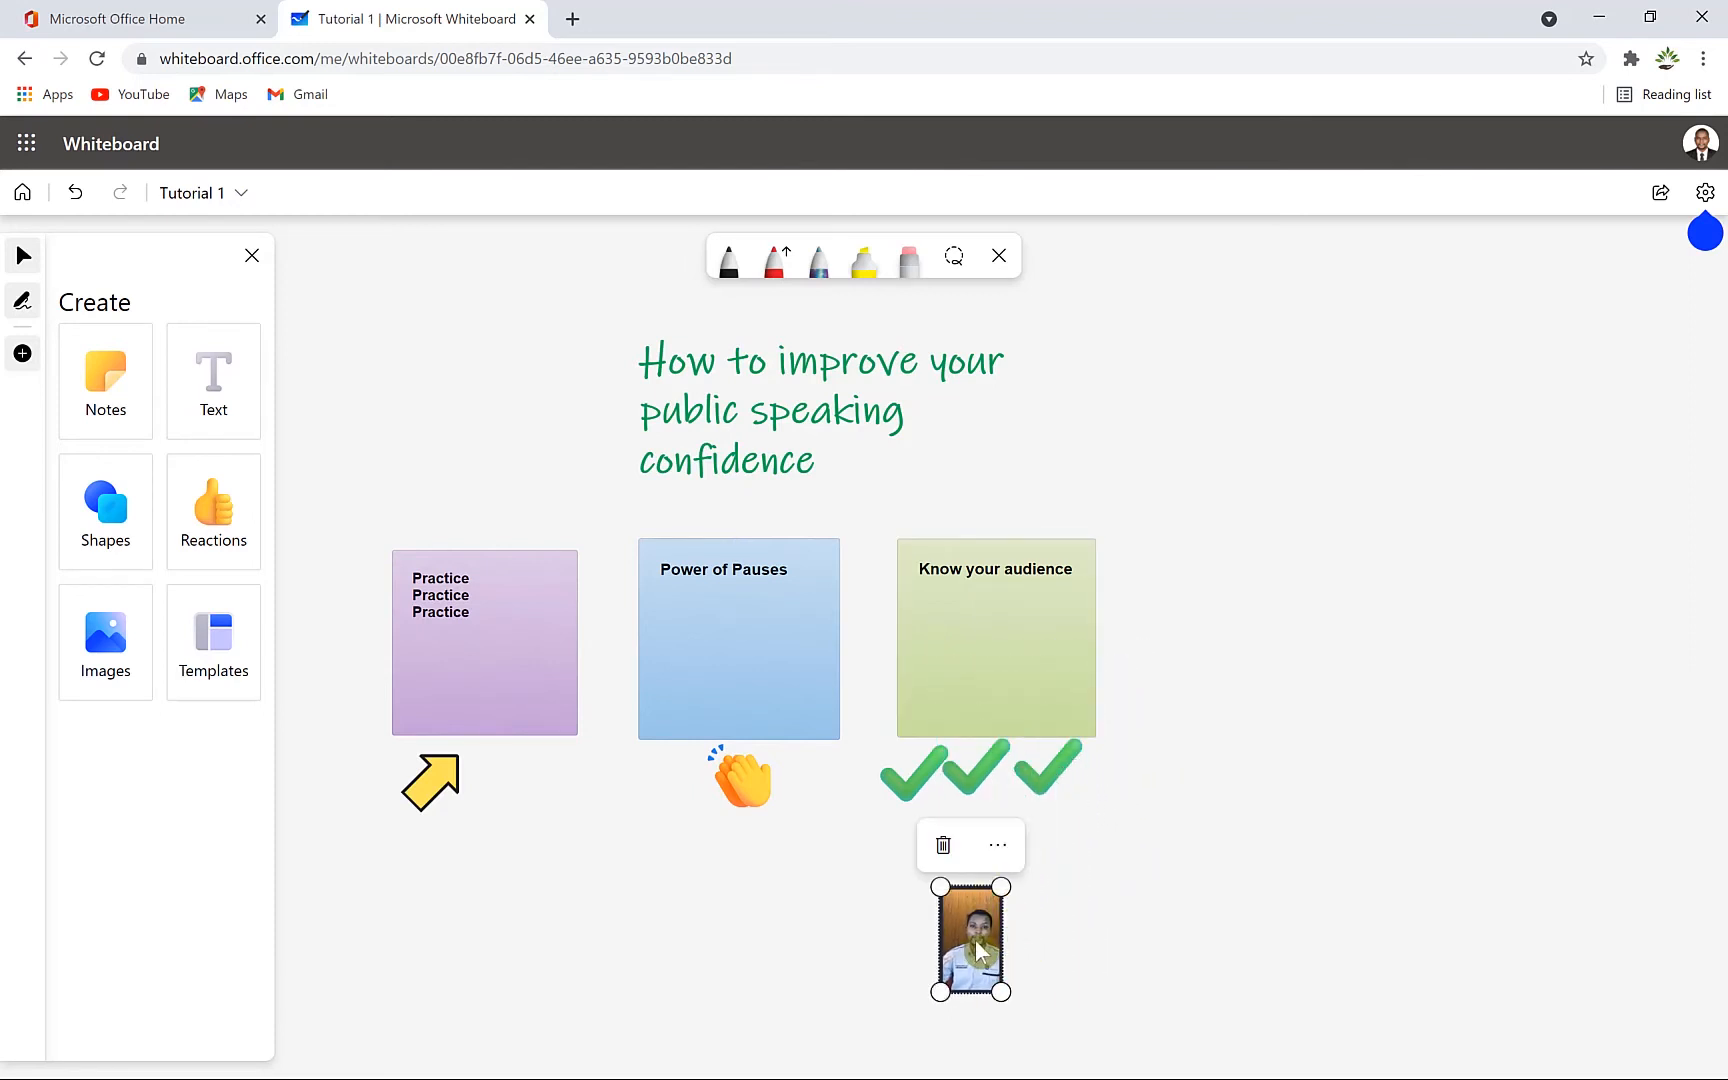
left_click_drag(978, 952, 690, 1060)
left_click_drag(630, 970, 760, 980)
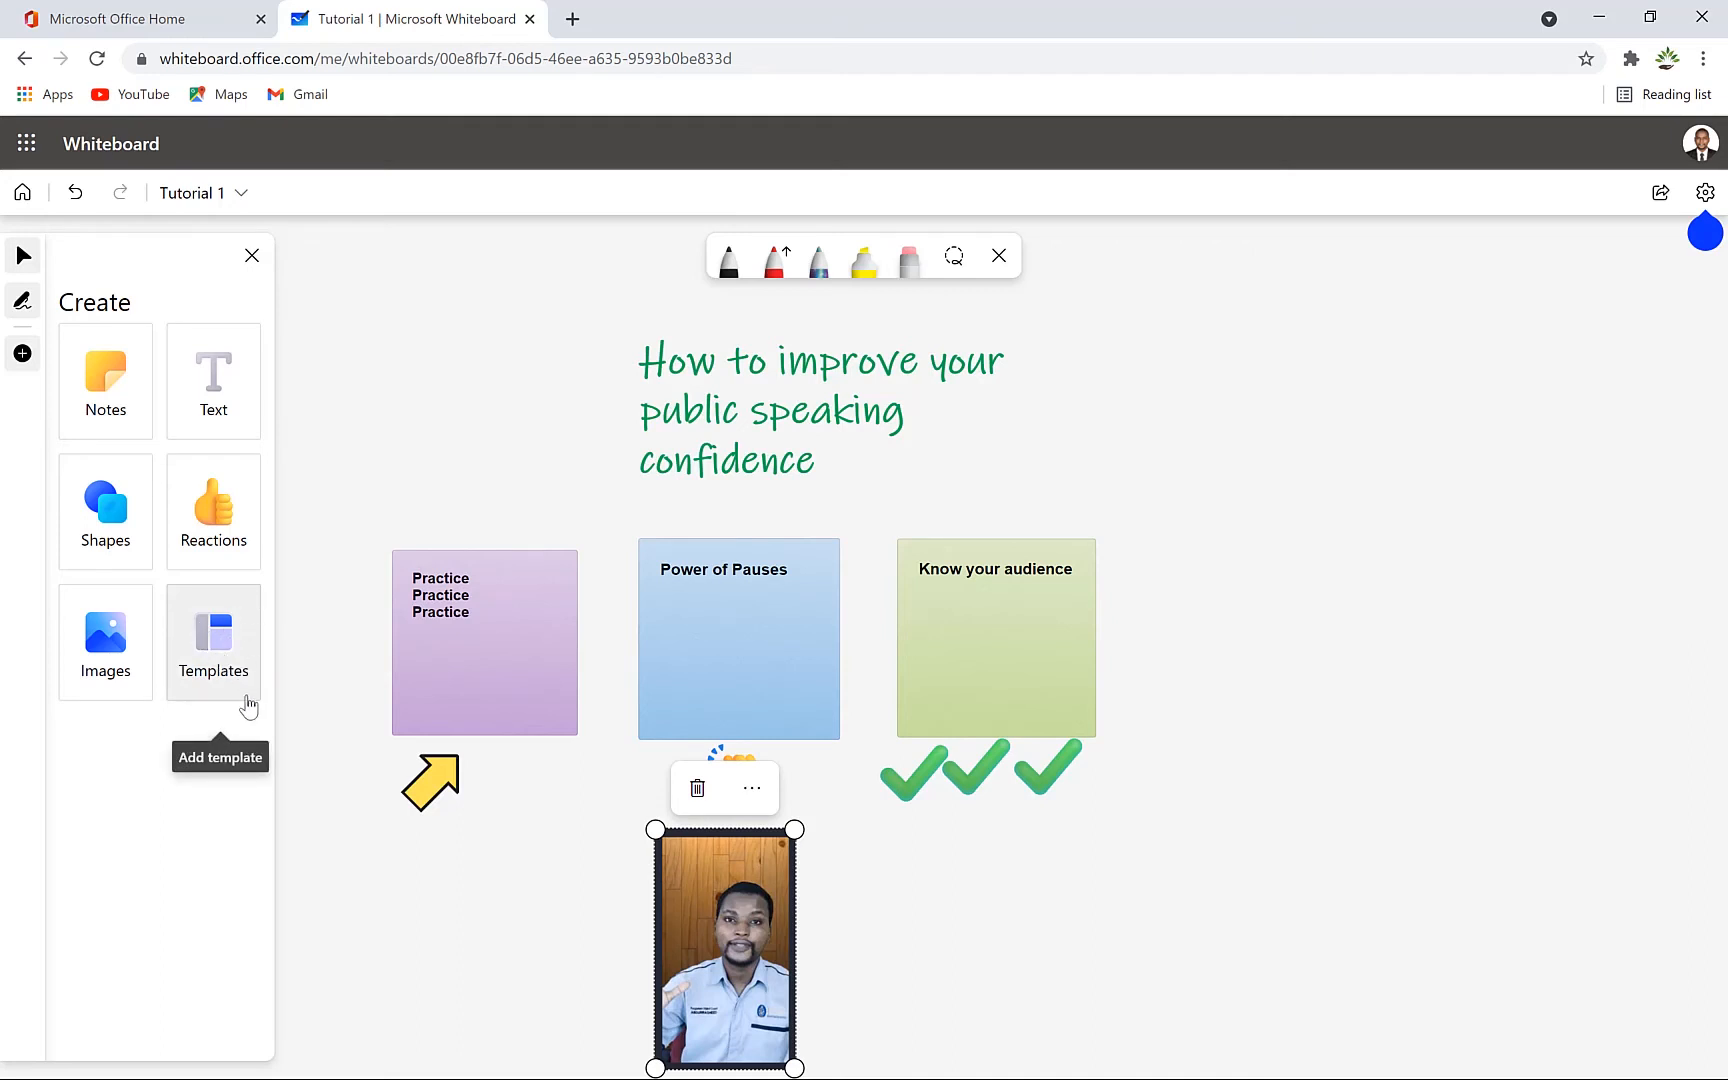
Step: Insert the Cost/benefit analysis template from the Problem solving category onto the empty canvas beside the sticky notes
left_click(221, 643)
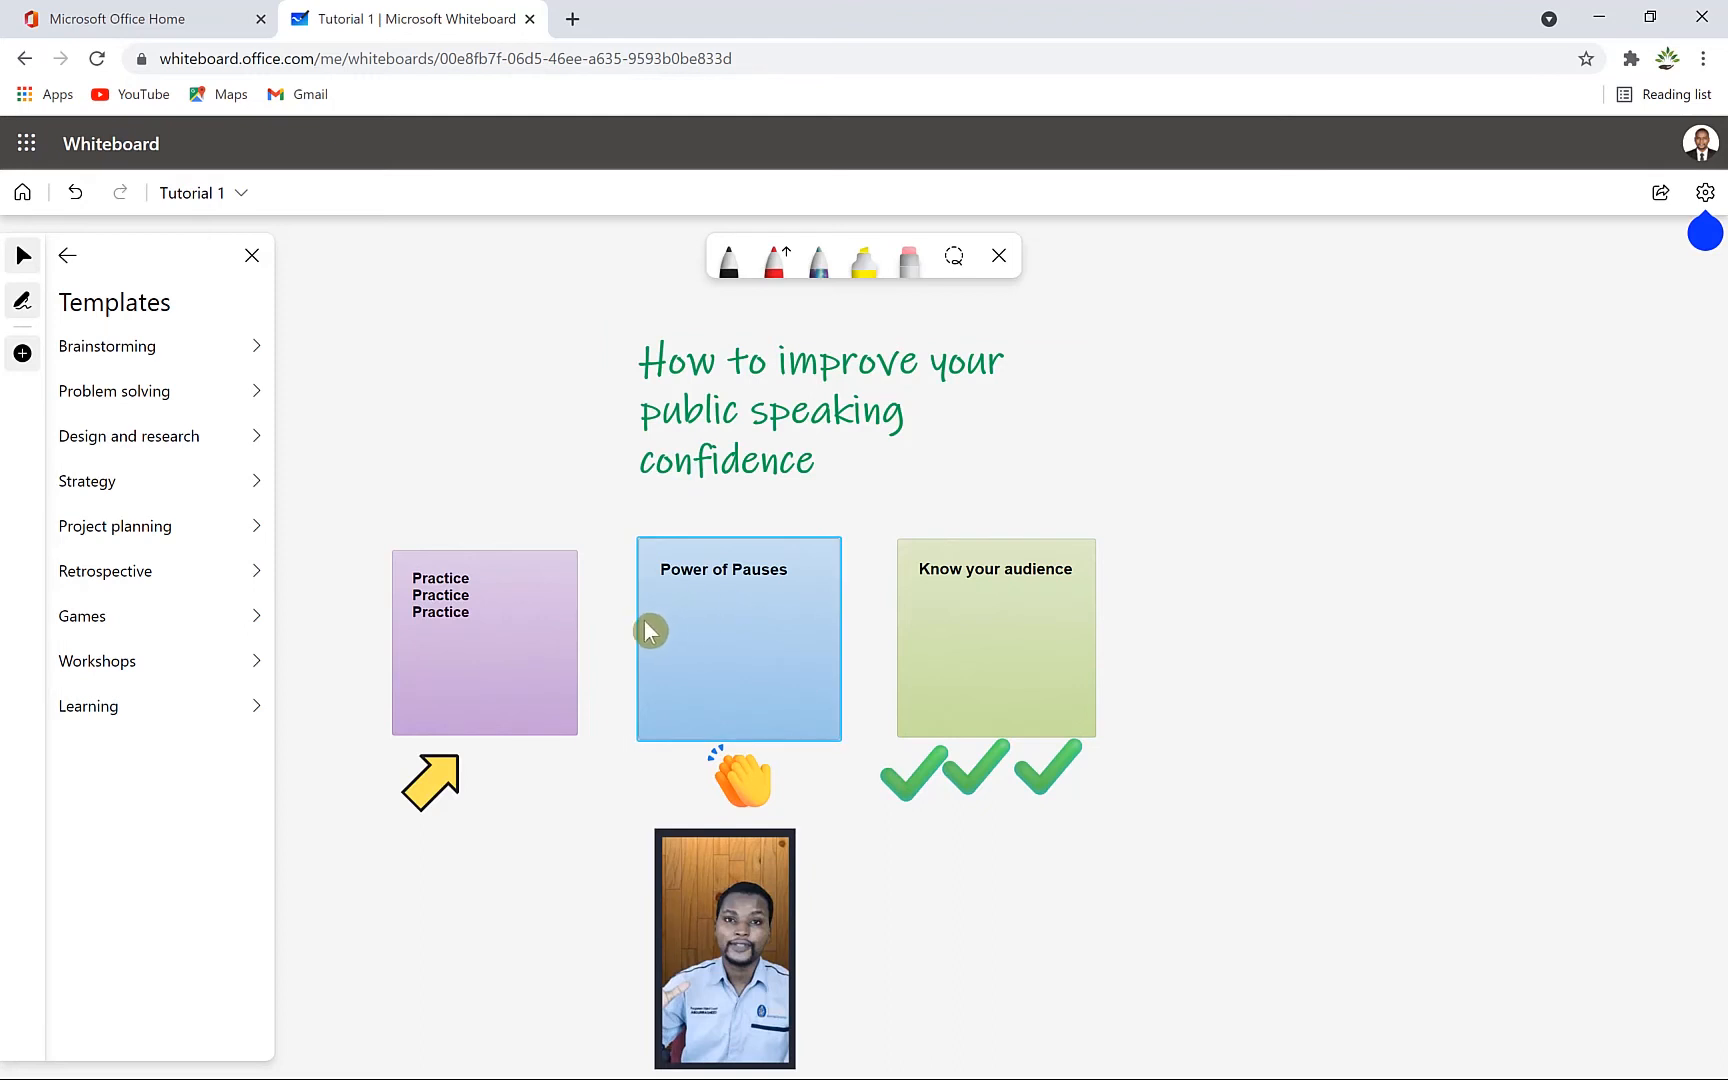
left_click(127, 355)
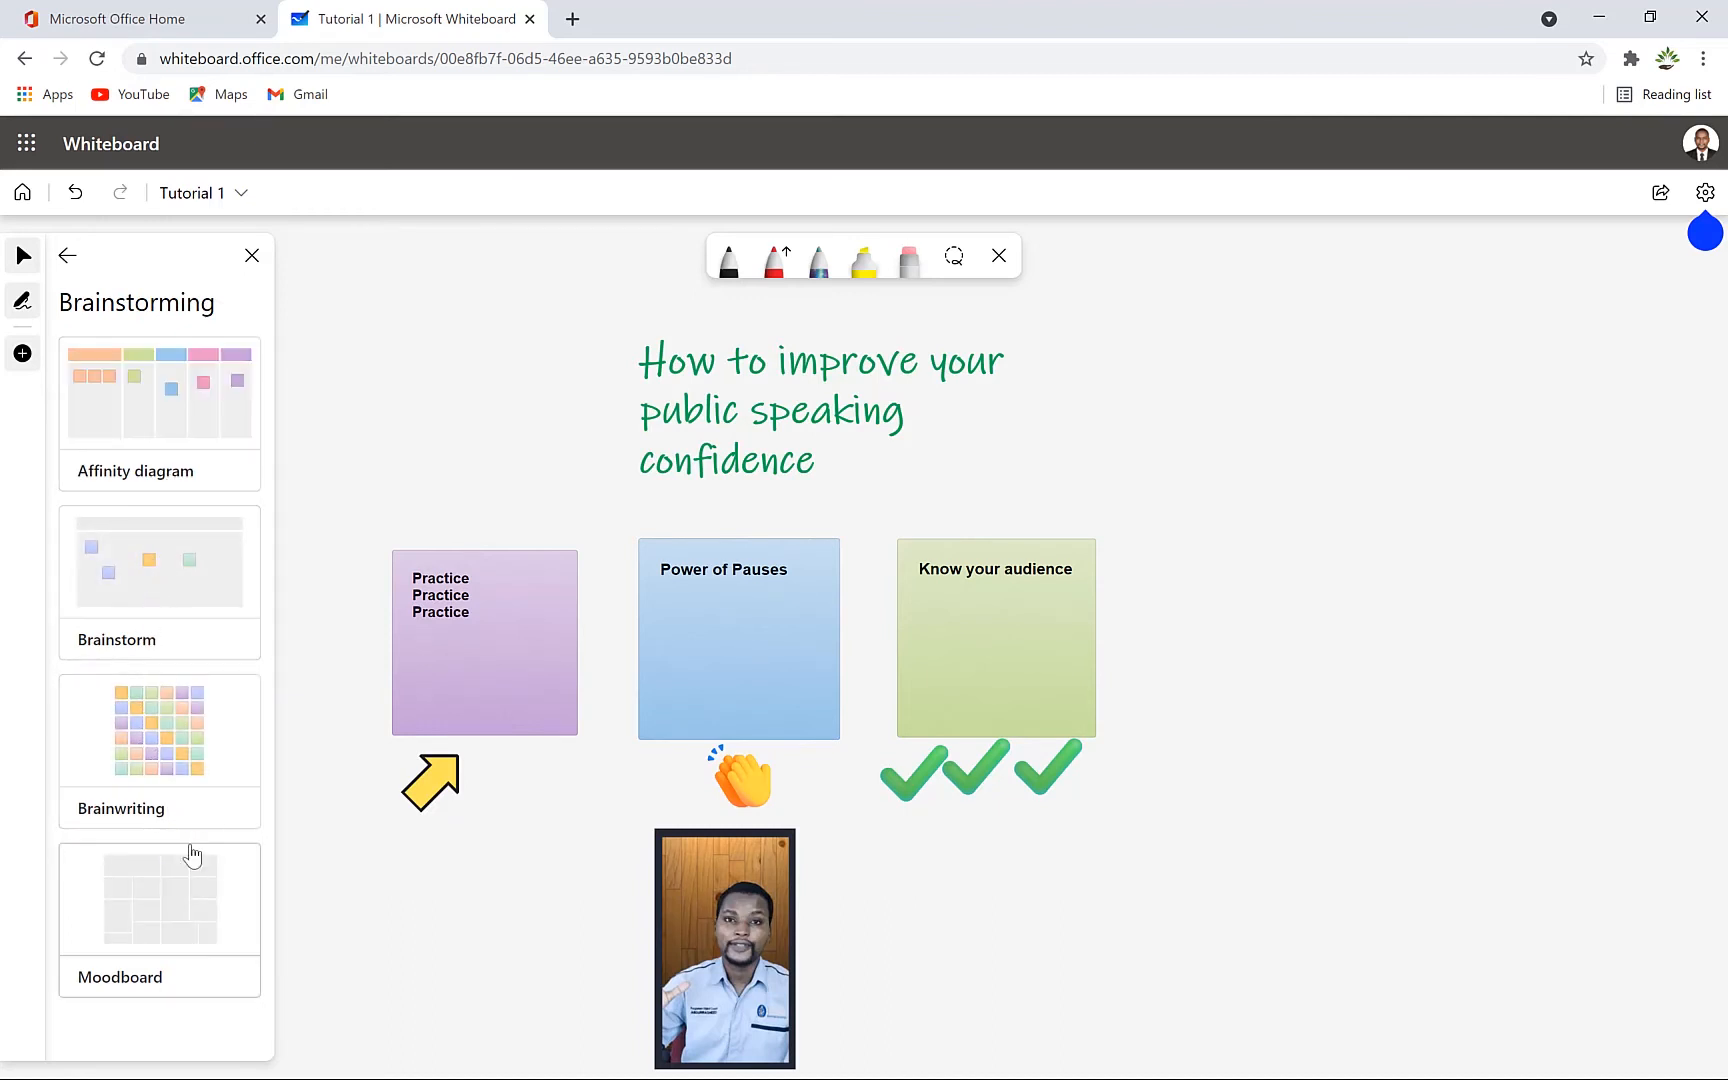
left_click(67, 256)
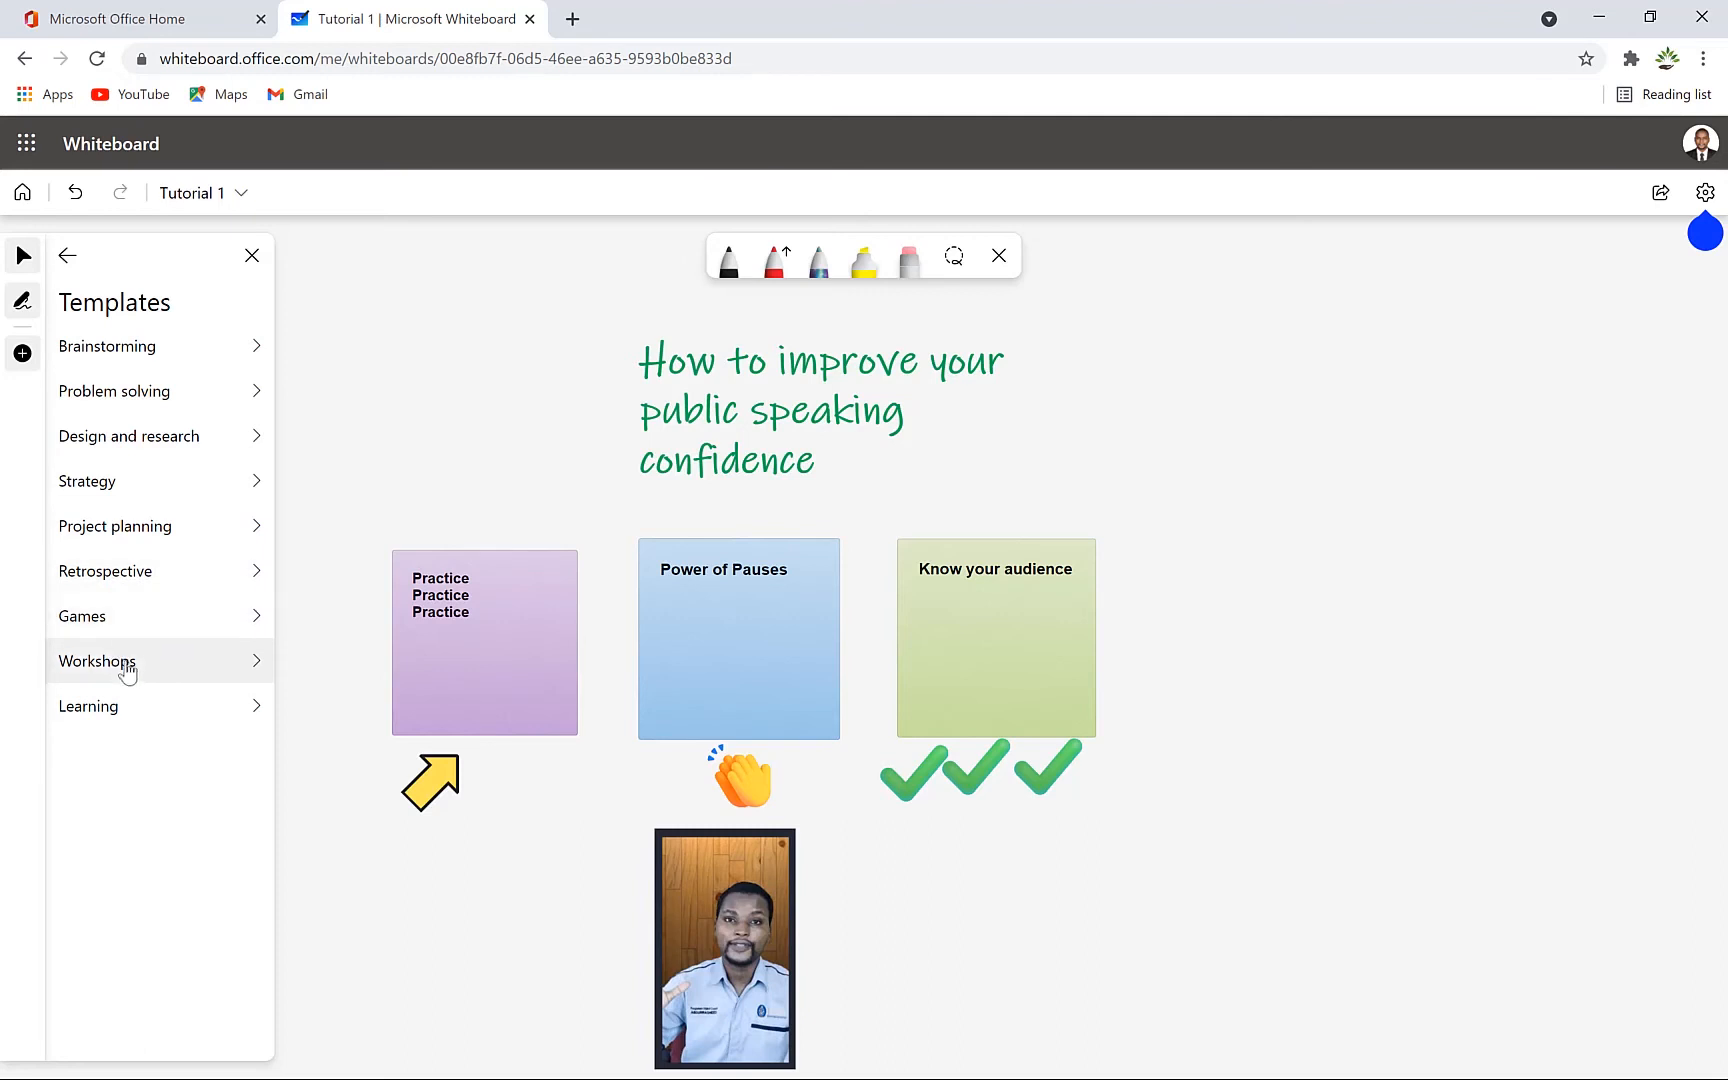
left_click(190, 403)
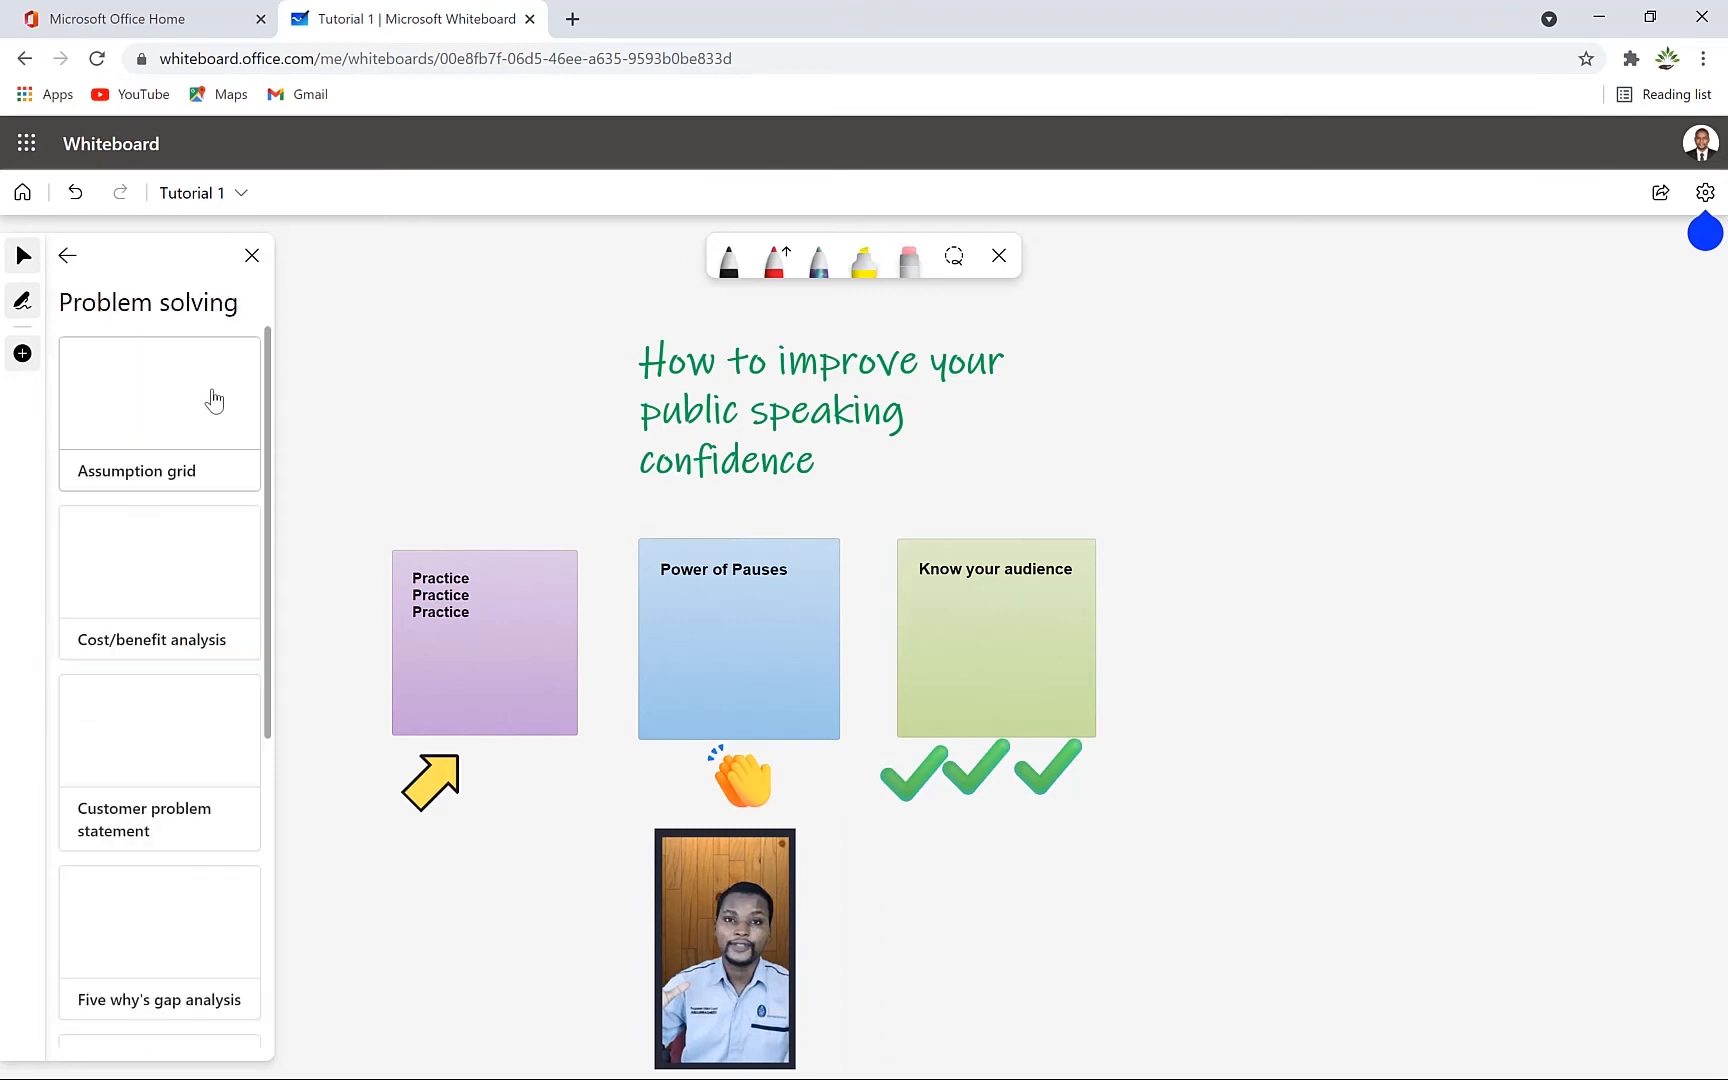
left_click(202, 595)
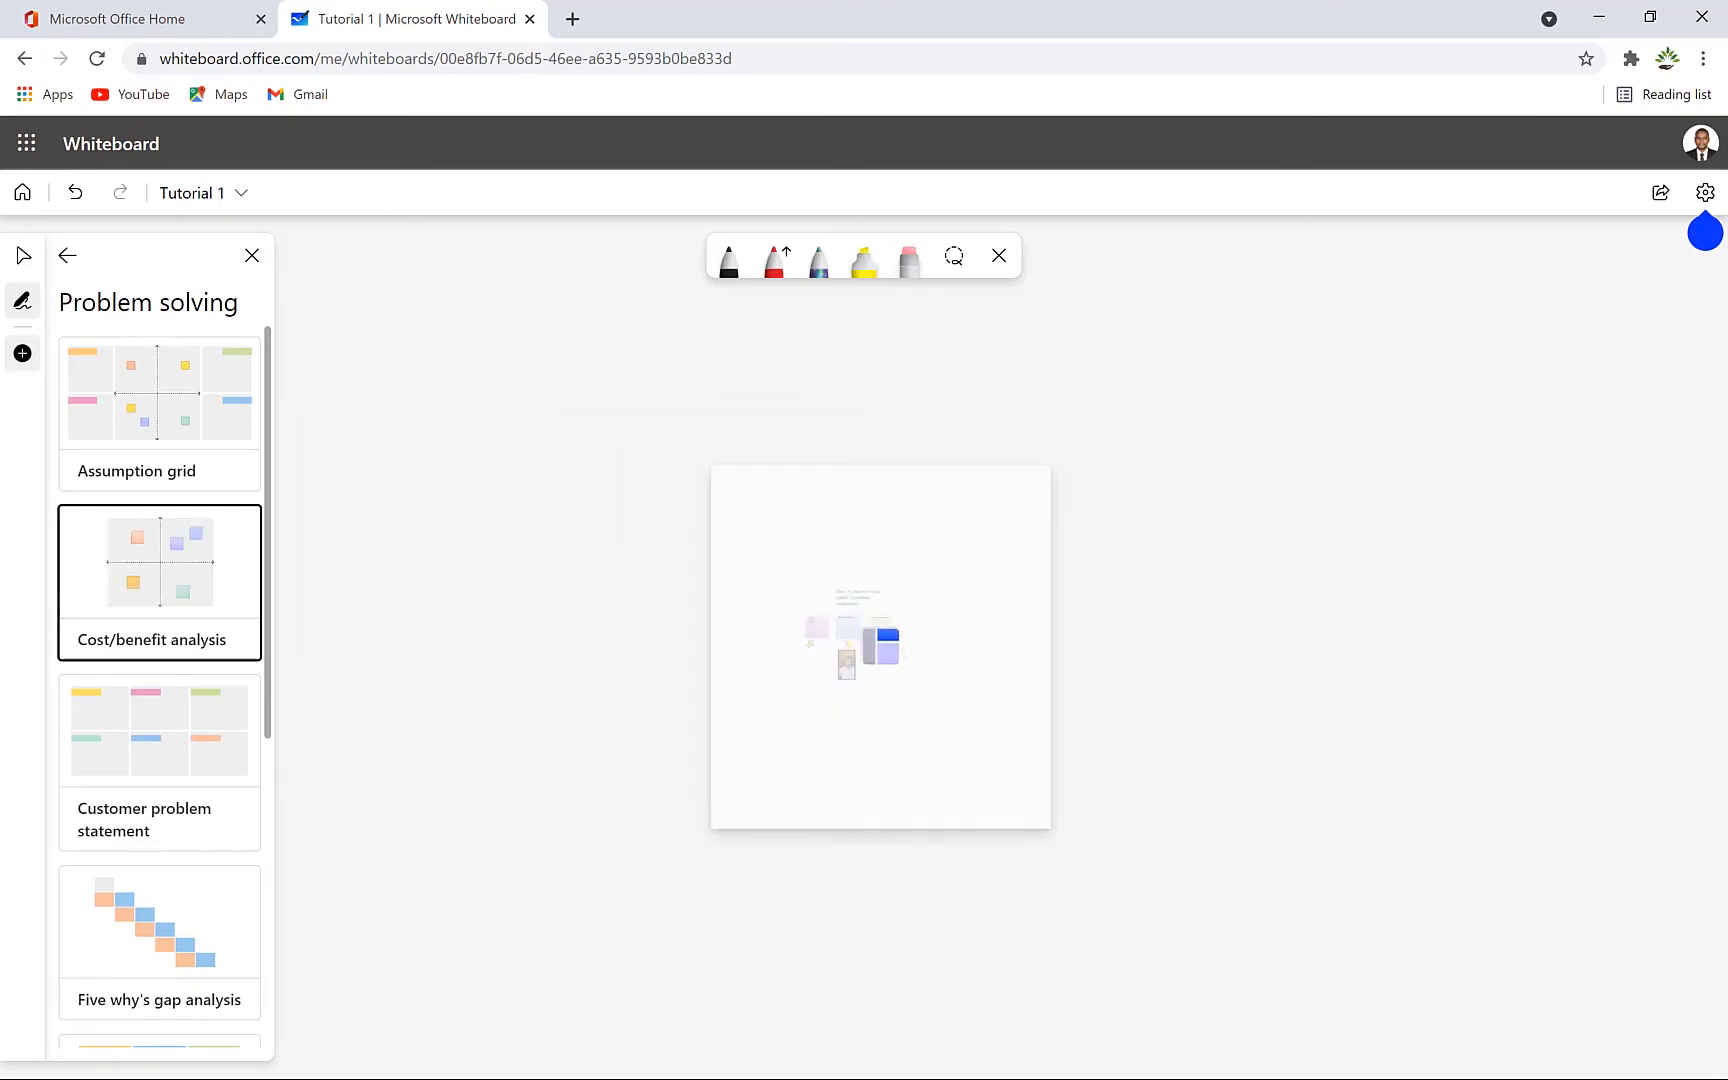
left_click(1168, 675)
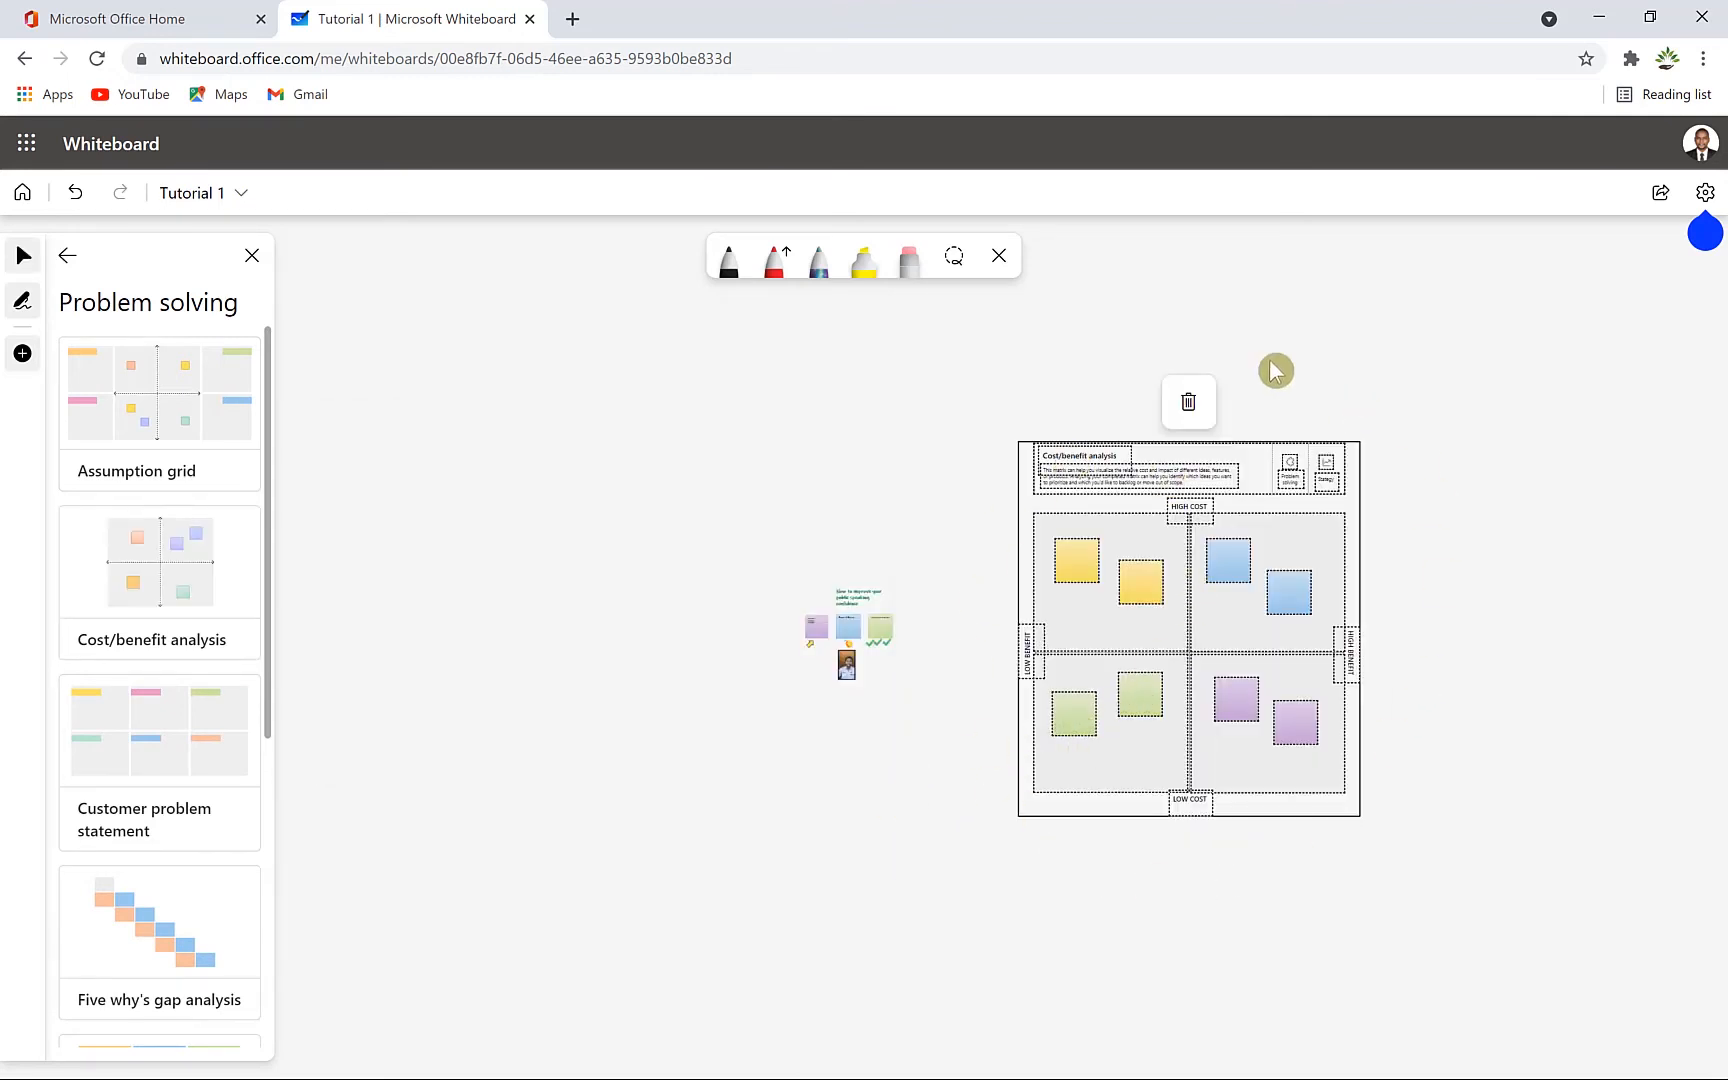
Step: Examine the Cost/benefit analysis template's matrix and inspect its title, description text and header frame
scroll(1162, 625, "up", 5)
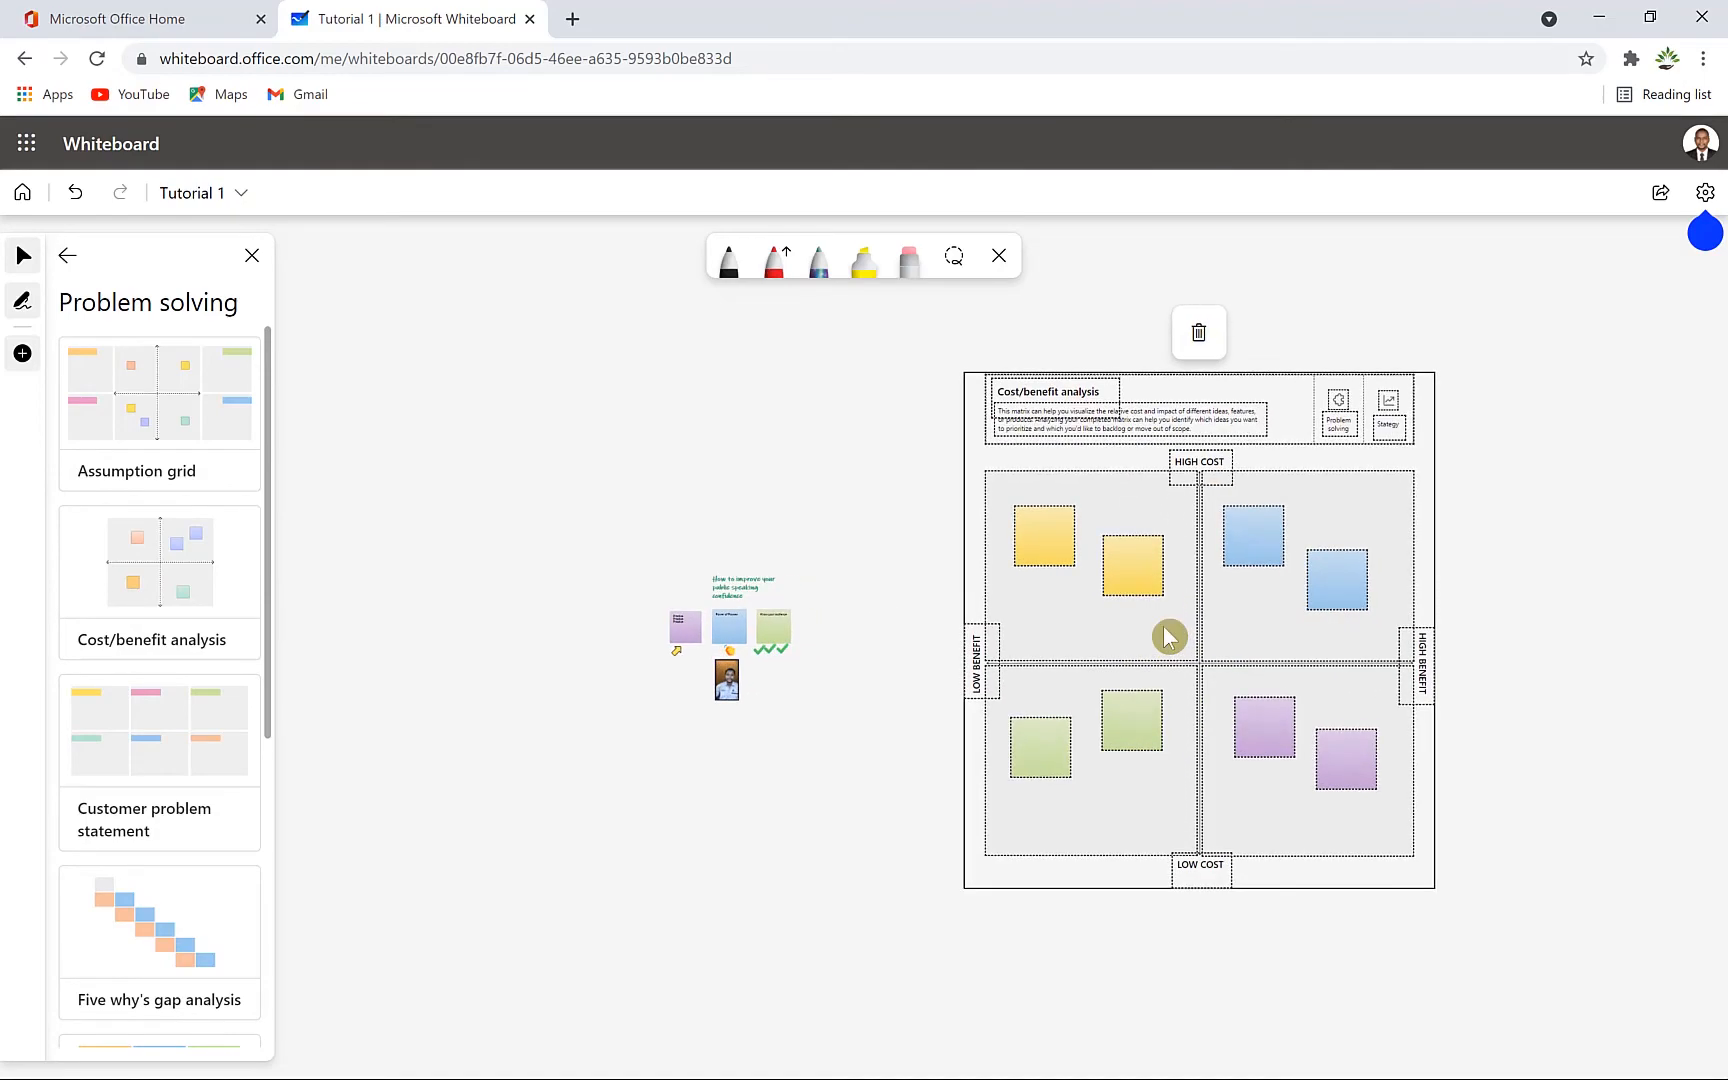
scroll(1165, 633, "up", 5)
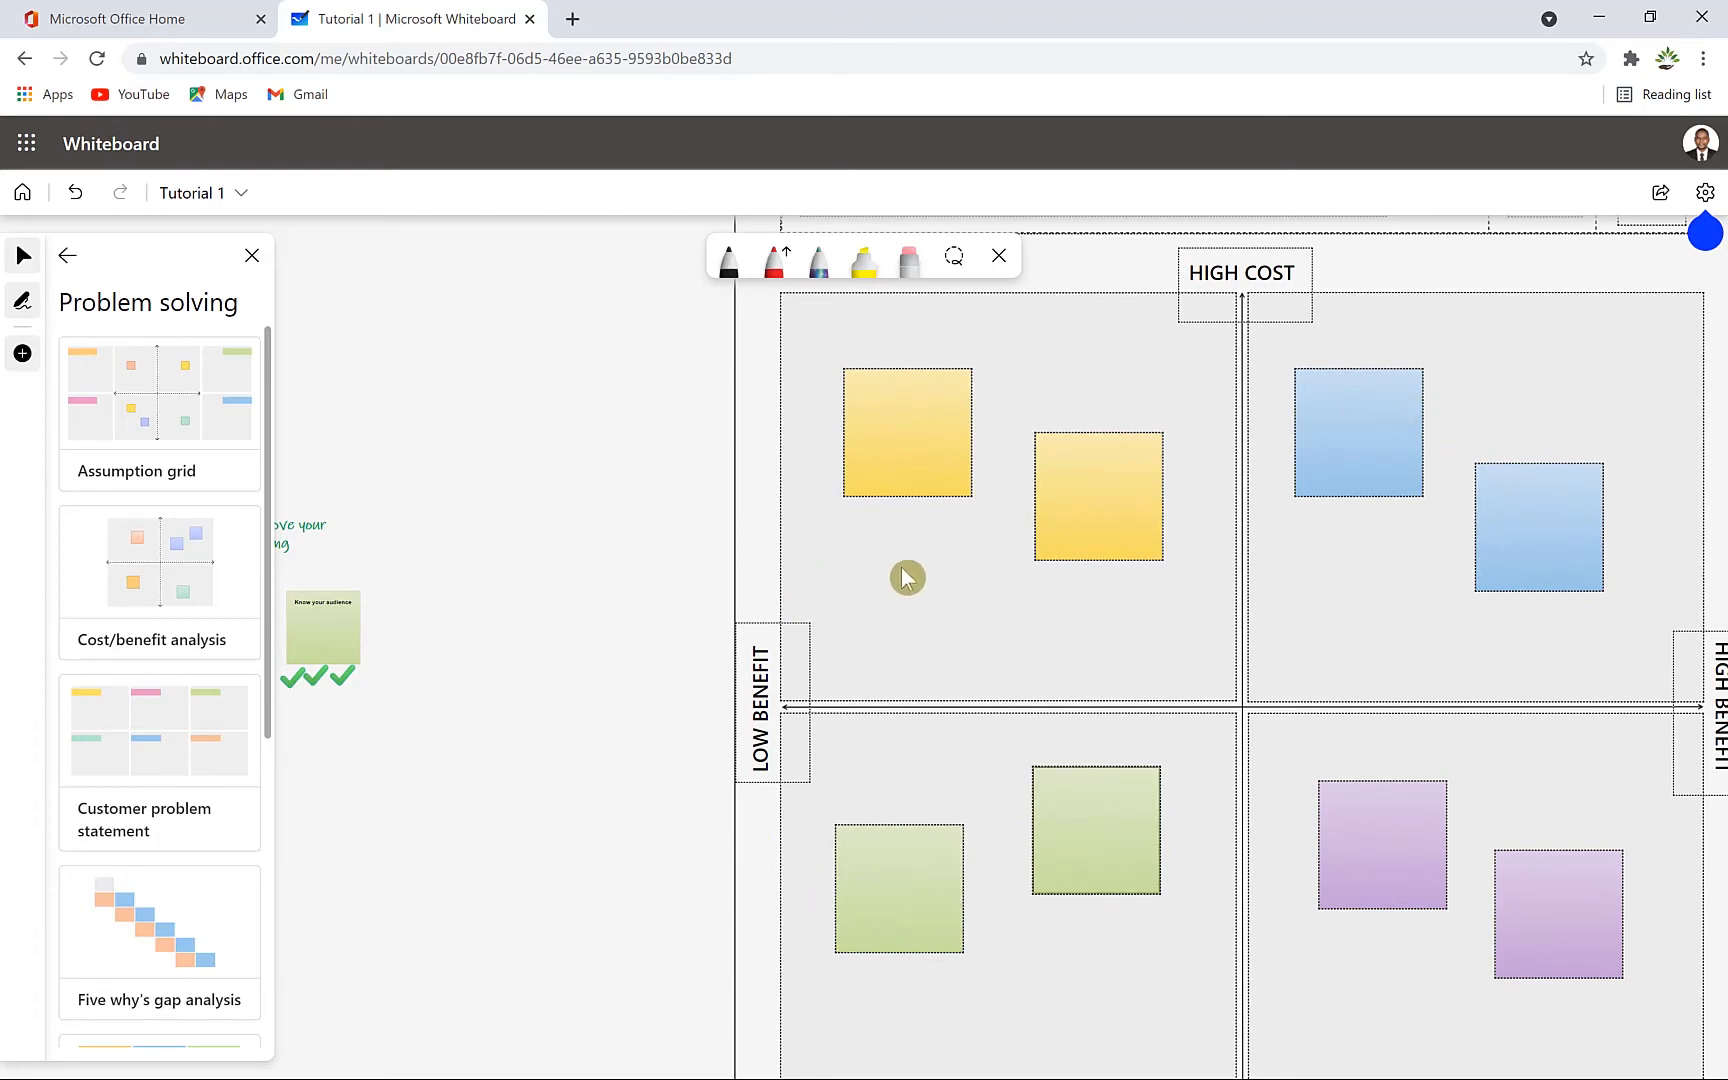
scroll(950, 548, "up", 2)
scroll(1288, 671, "down", 3)
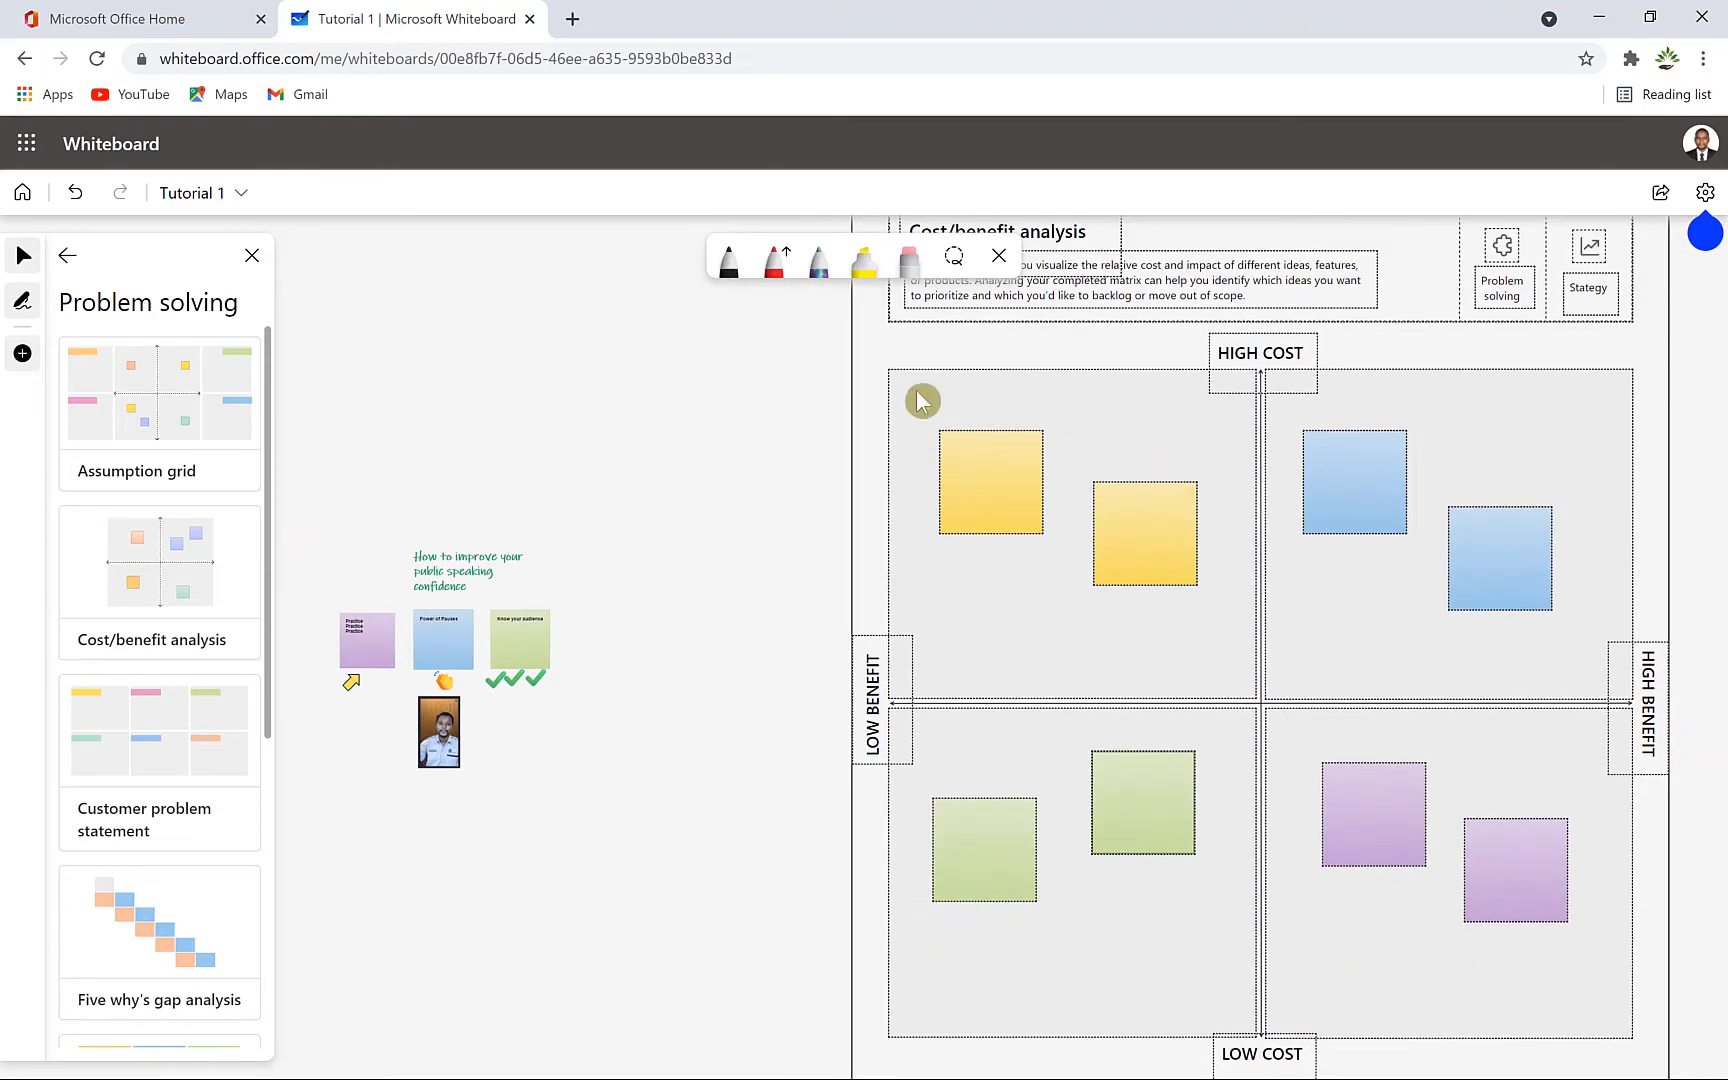
scroll(1169, 648, "up", 2)
scroll(1143, 325, "down", 5)
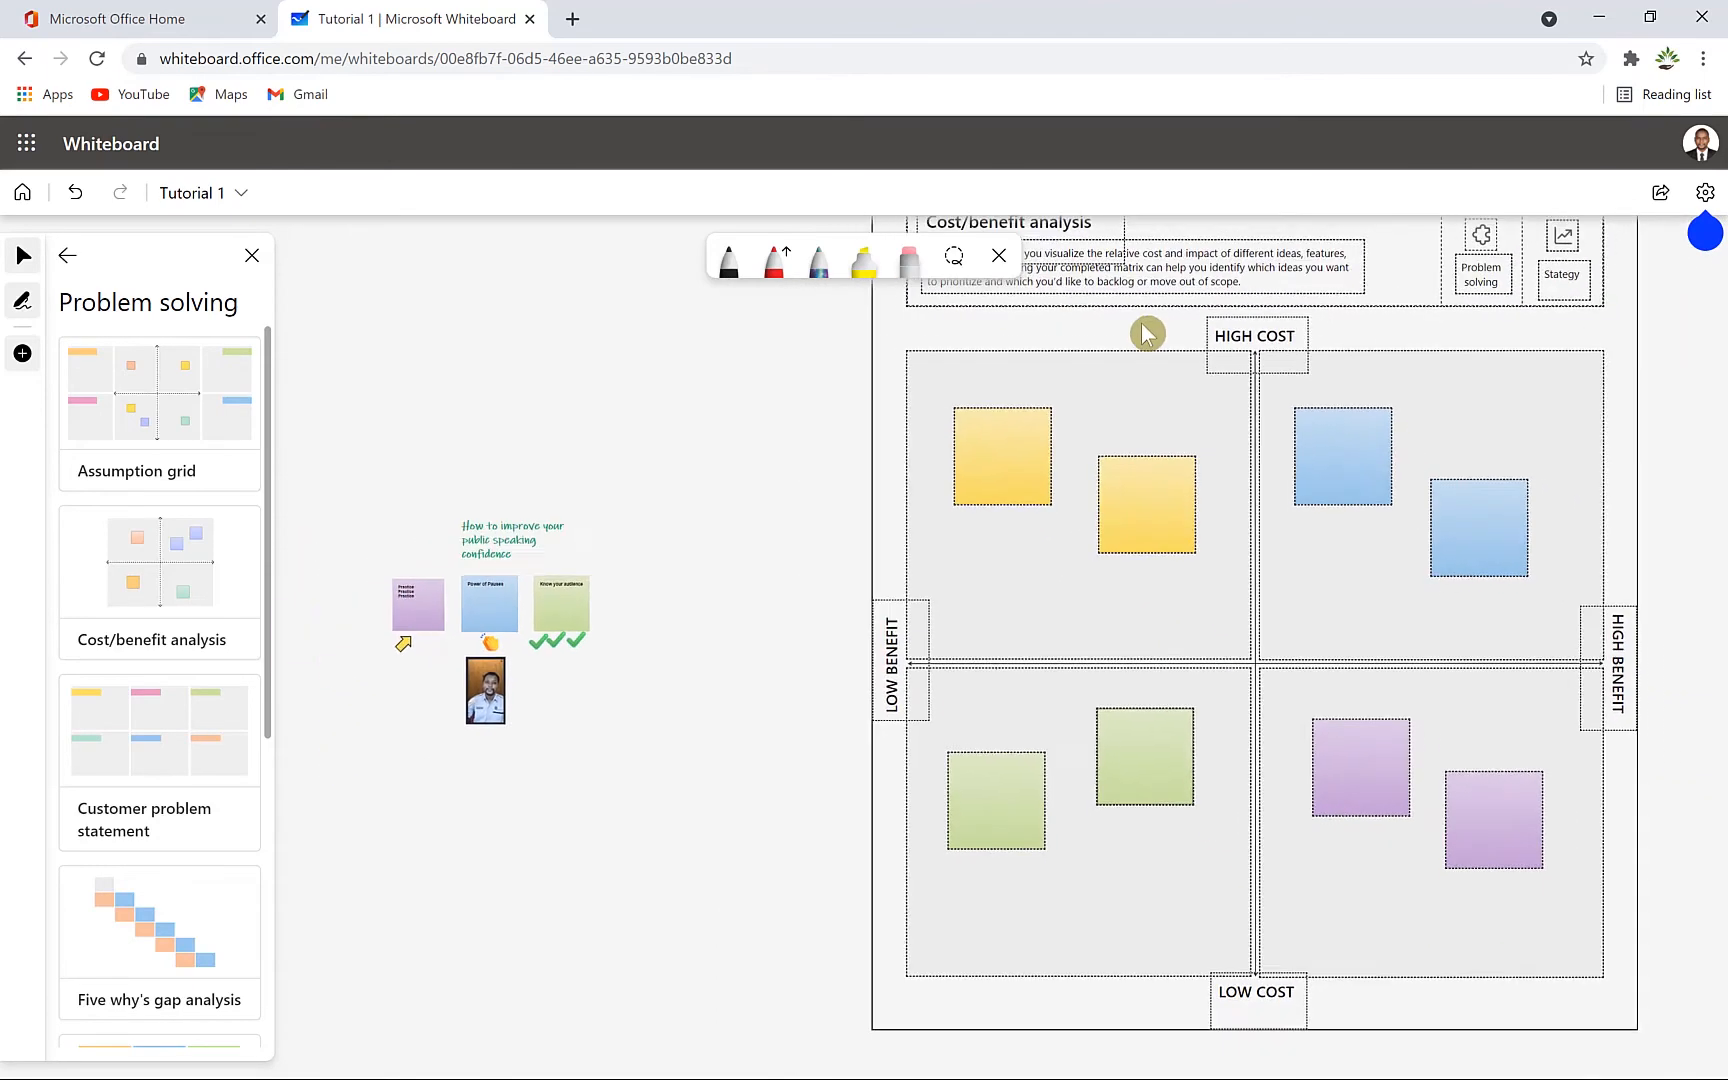
double_click(1038, 484)
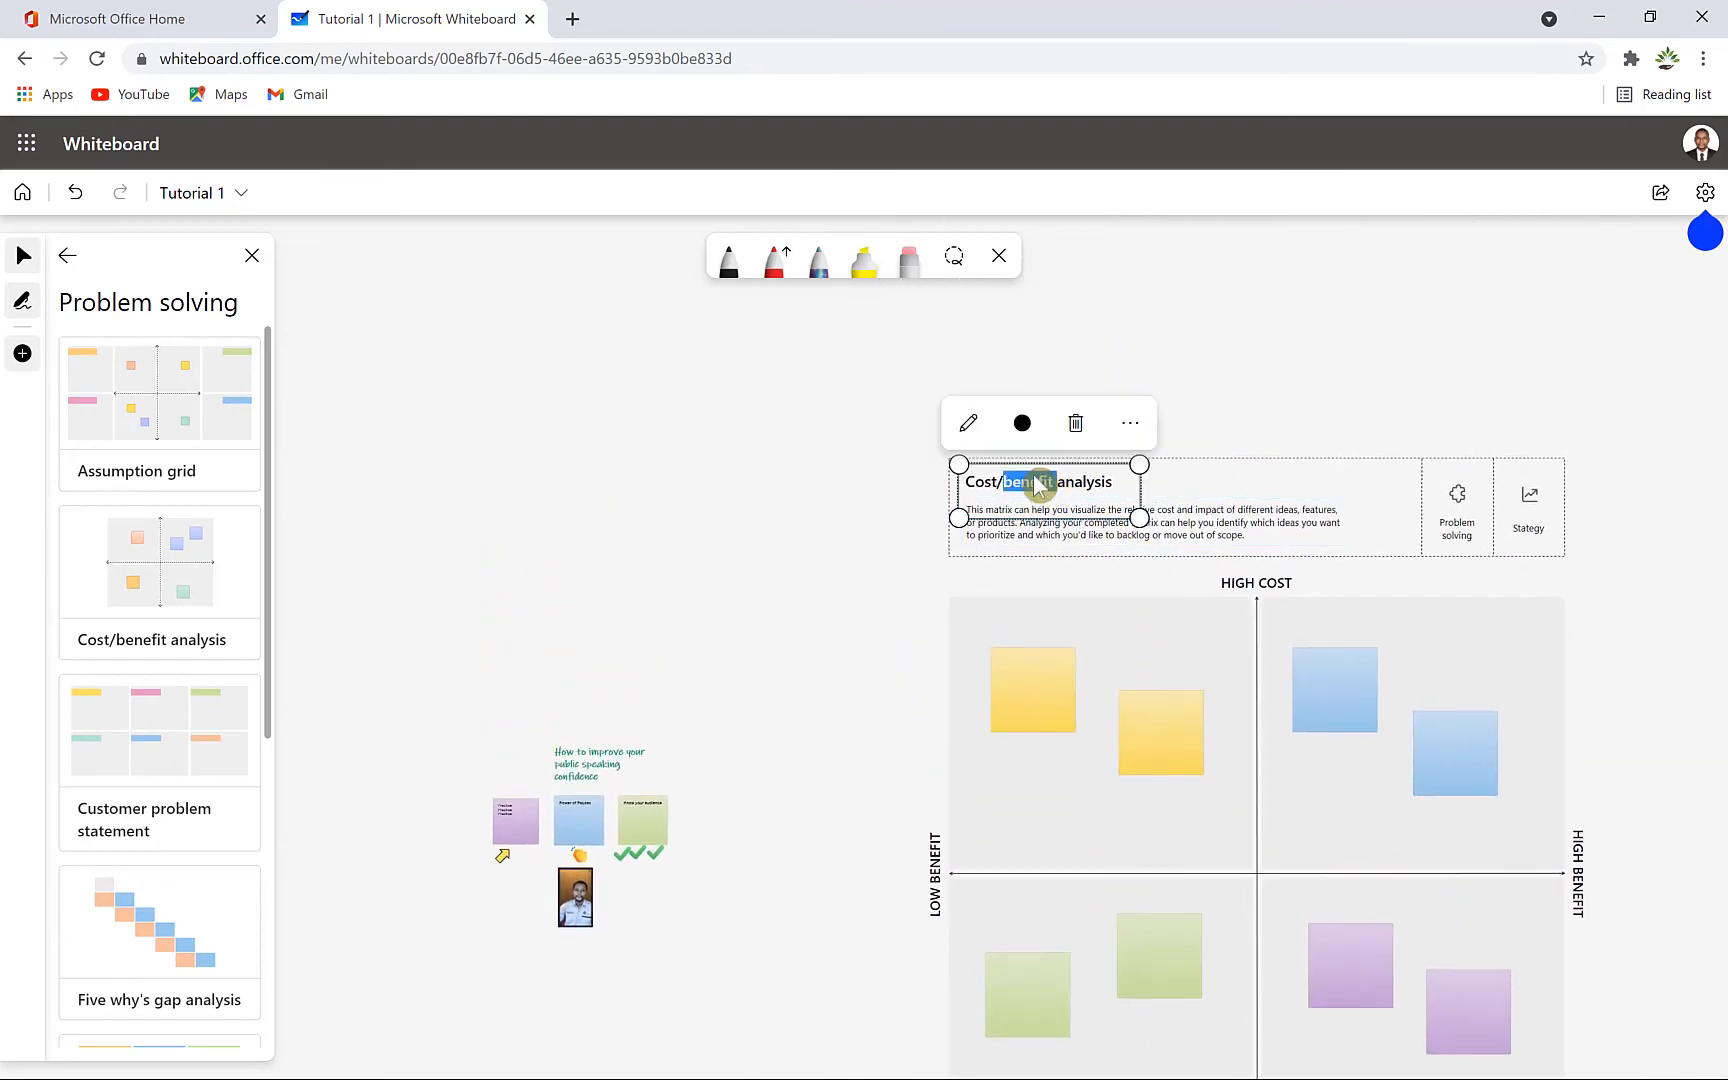
left_click(1211, 511)
left_click(1127, 523)
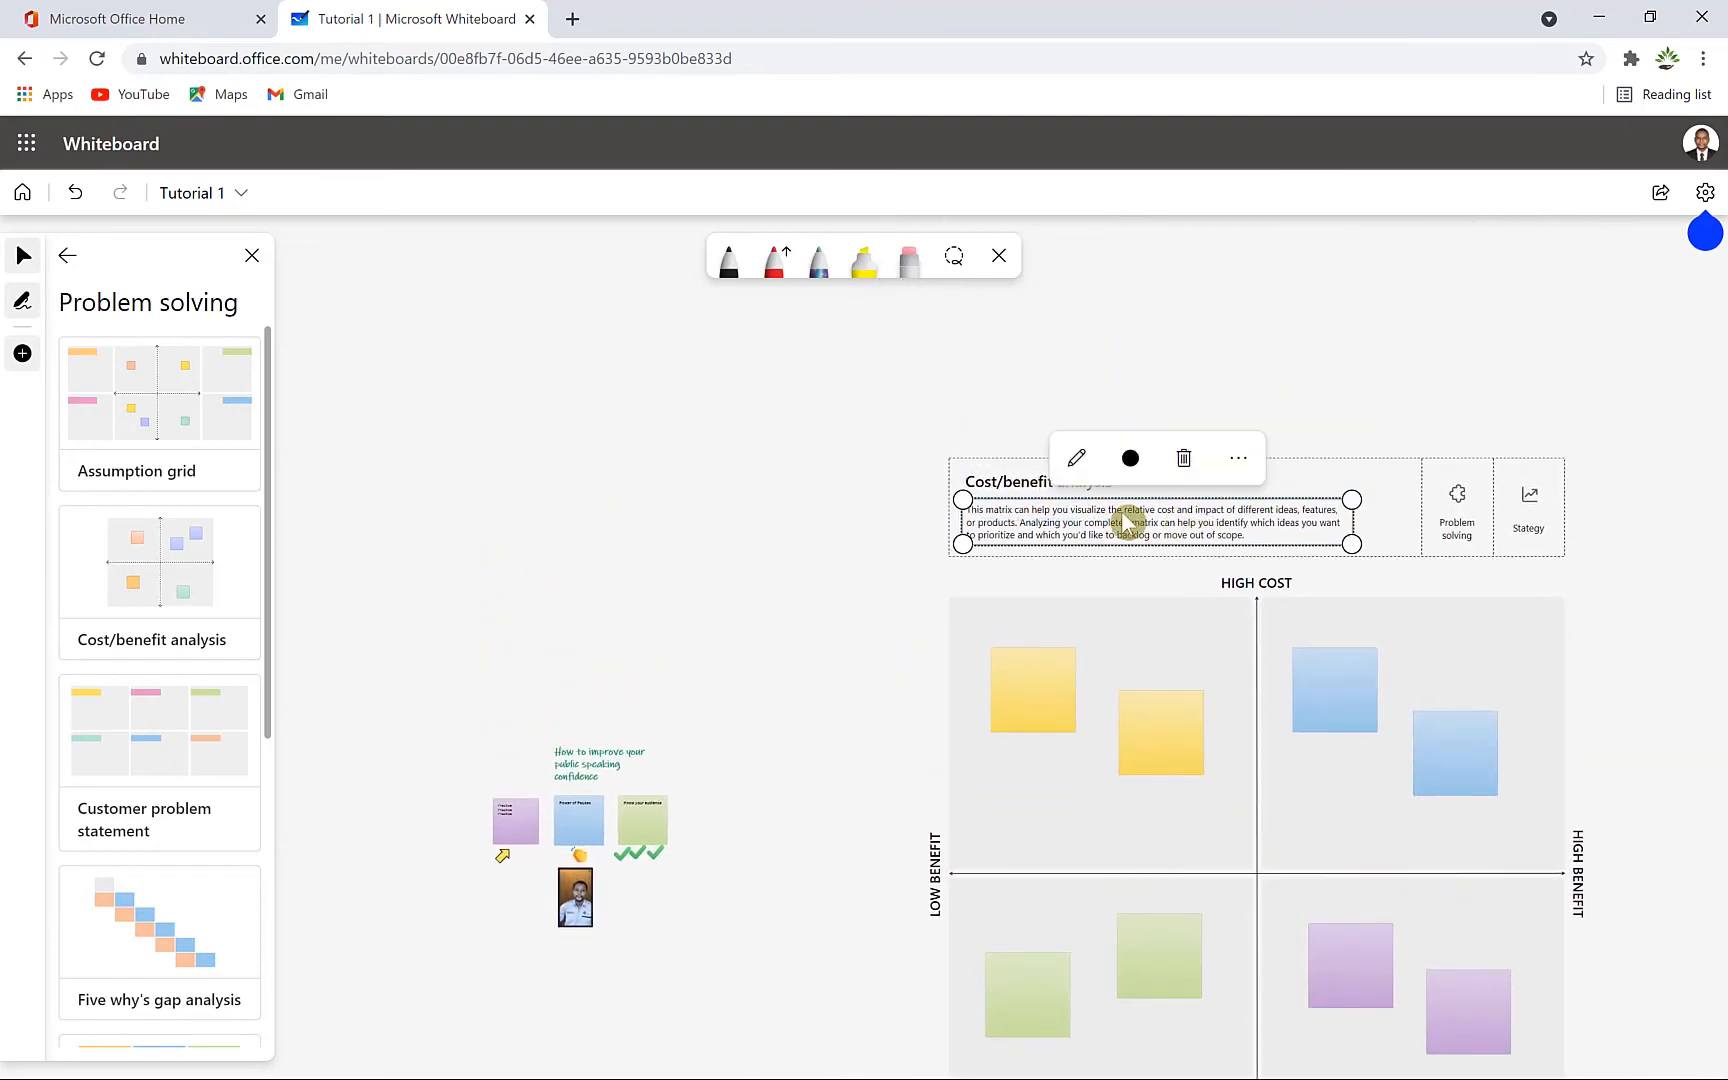
left_click(1363, 463)
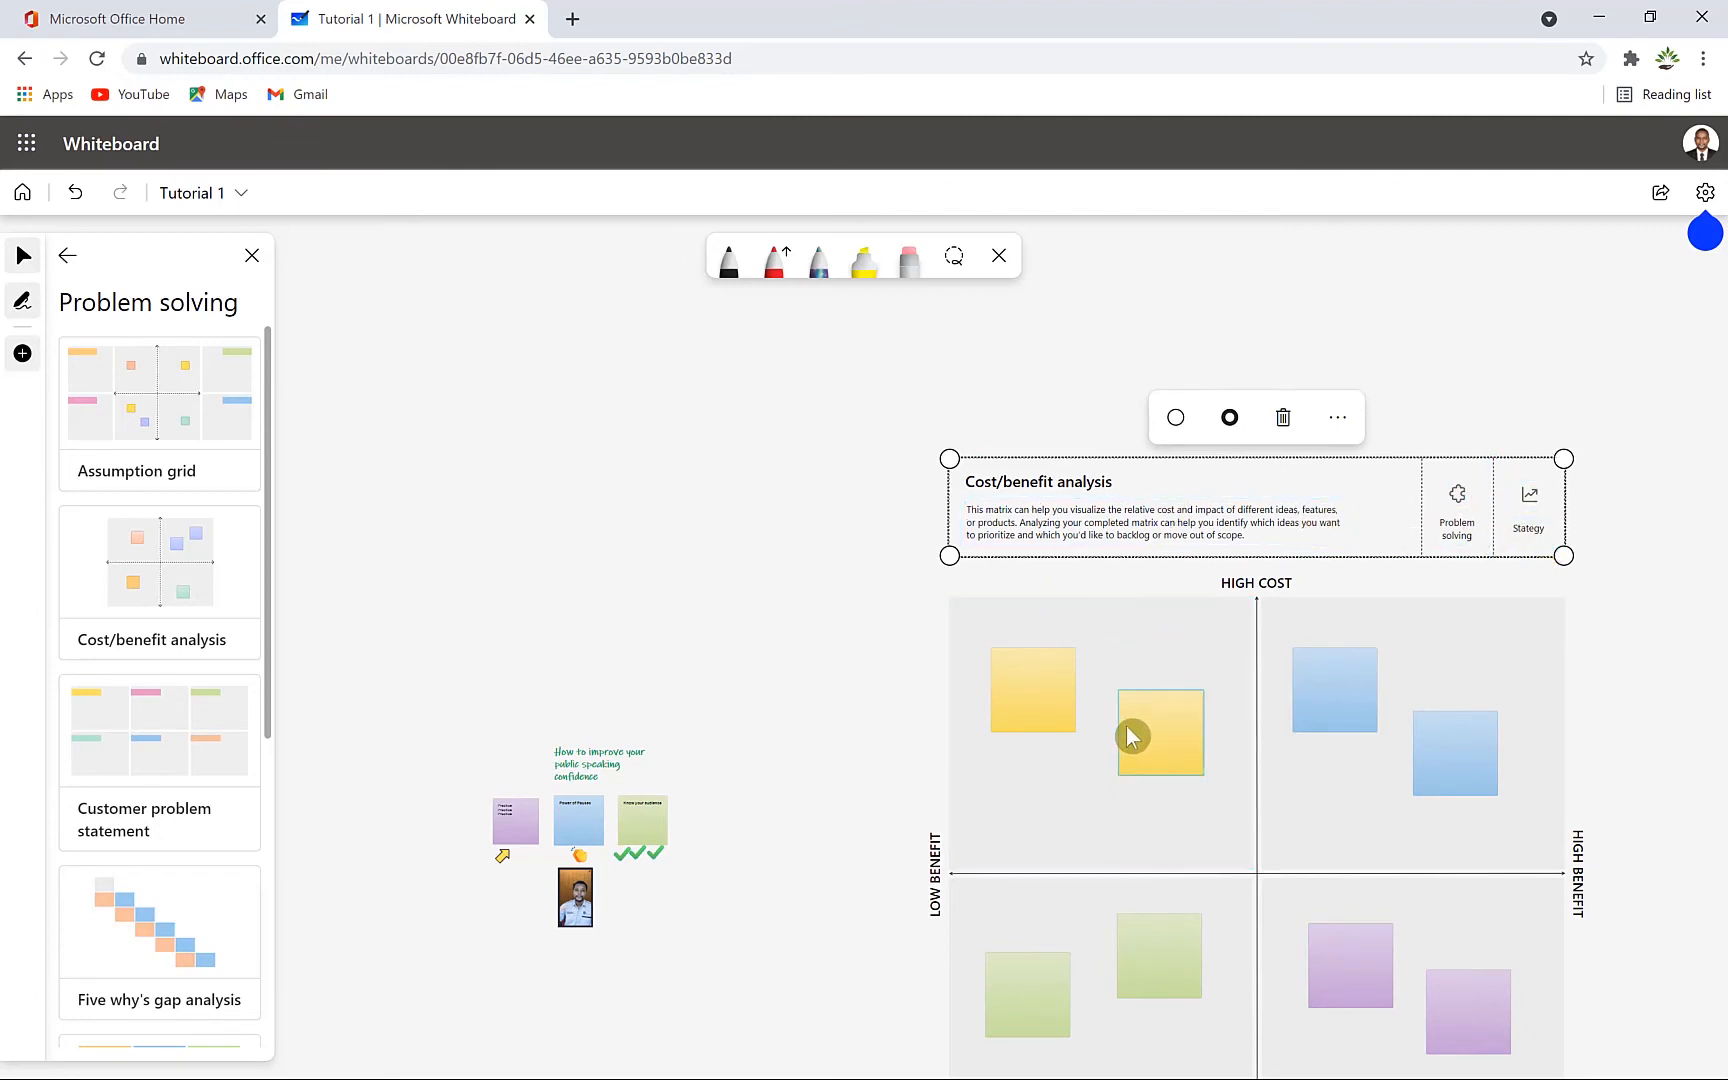
Step: Inspect the yellow sticky notes in the template's high-cost, low-benefit quadrant and the editing options of the first one
scroll(1119, 716, "up", 5)
scroll(1108, 707, "up", 3)
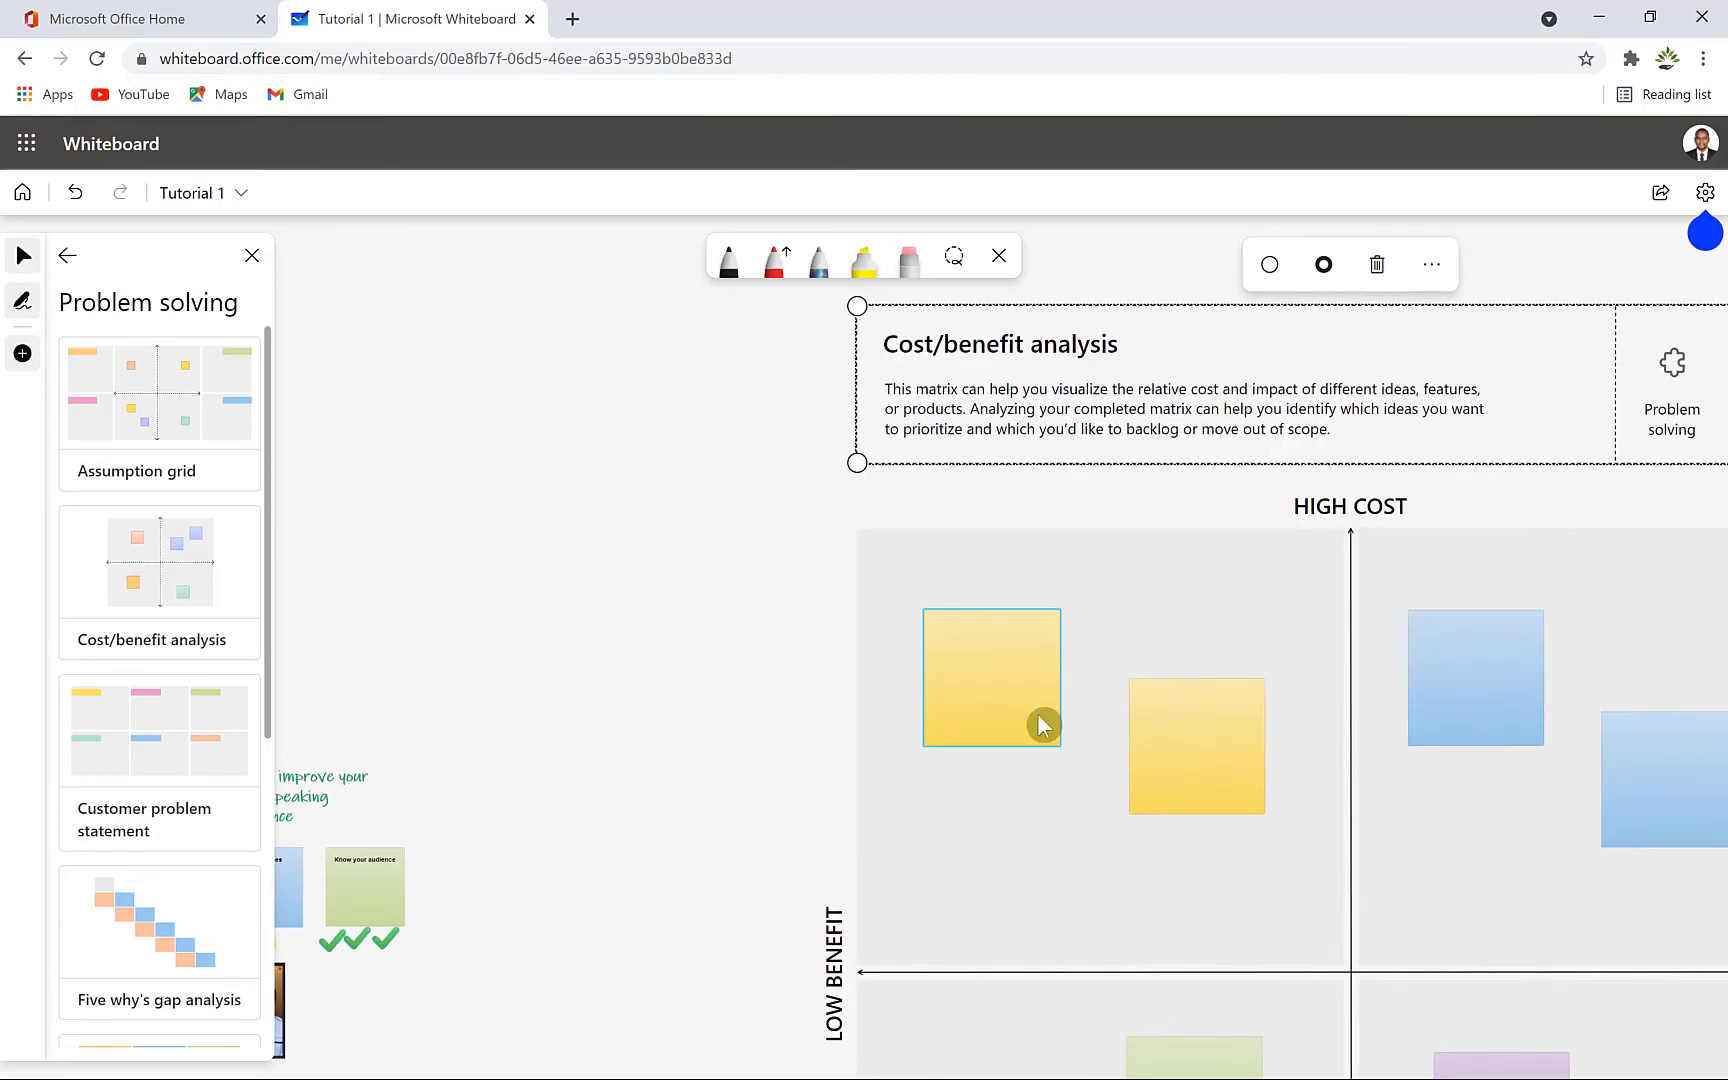
scroll(1186, 795, "down", 5)
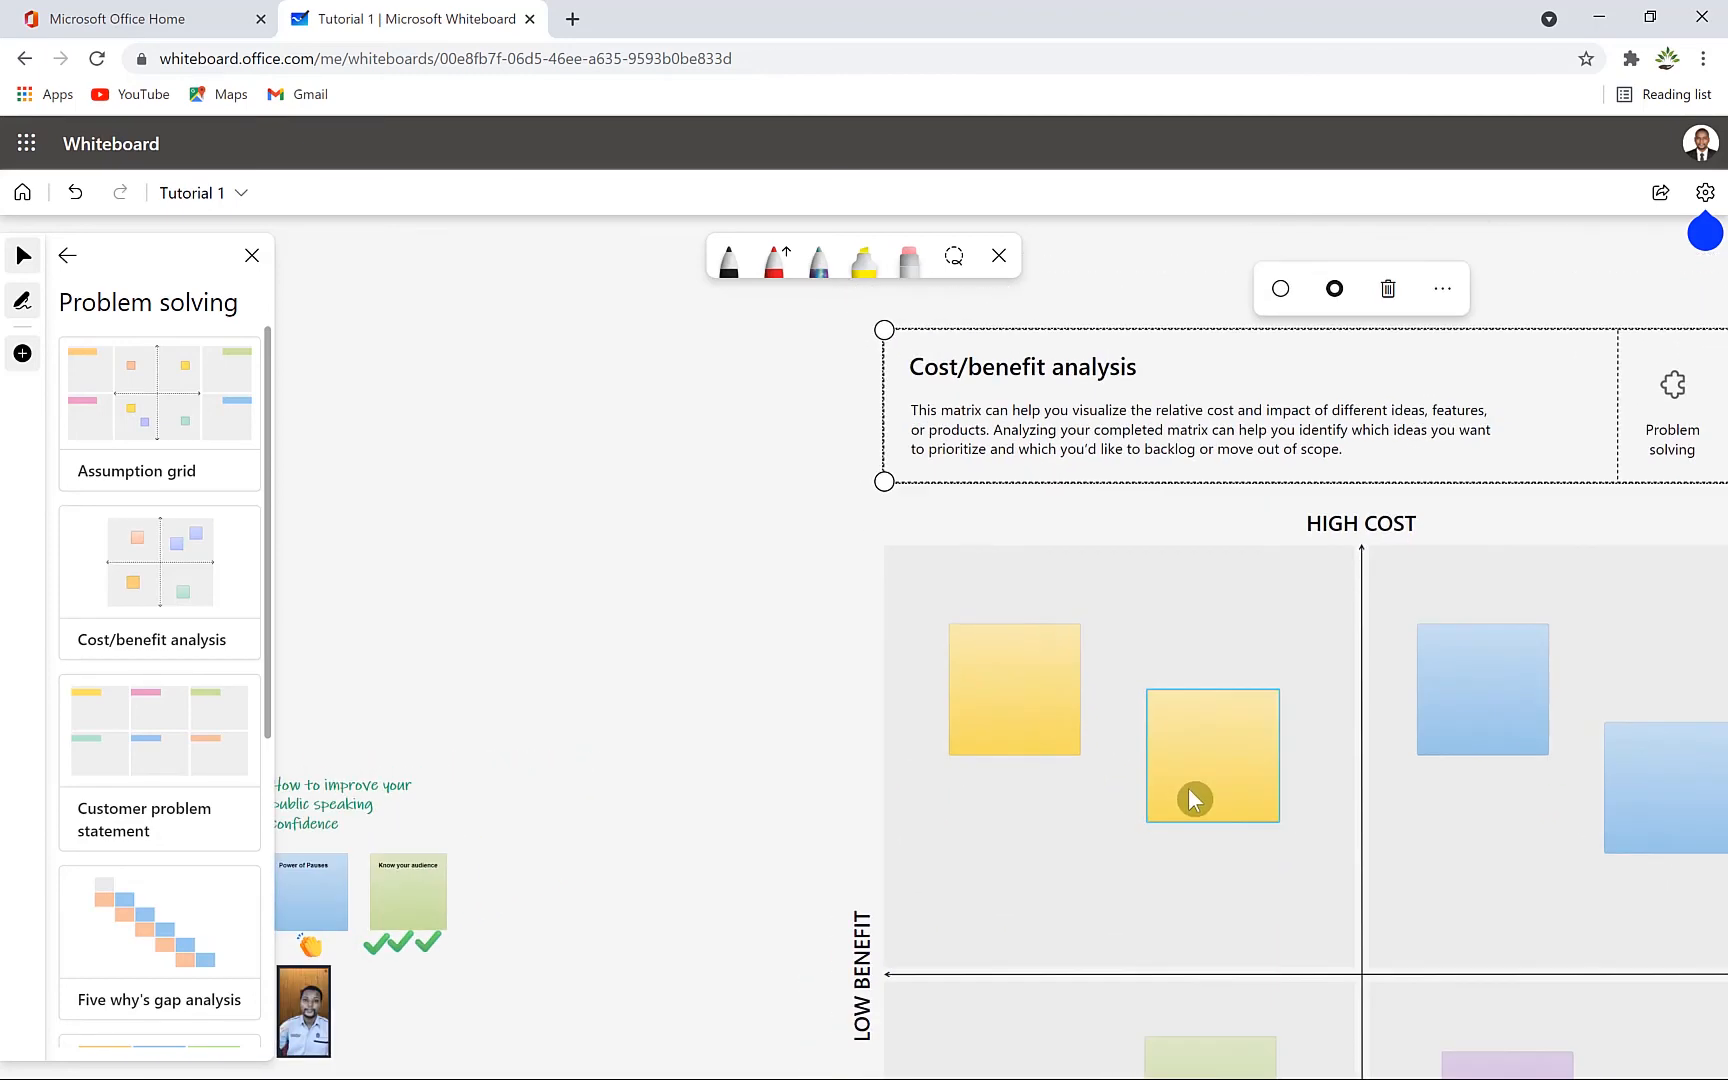
left_click(1137, 722)
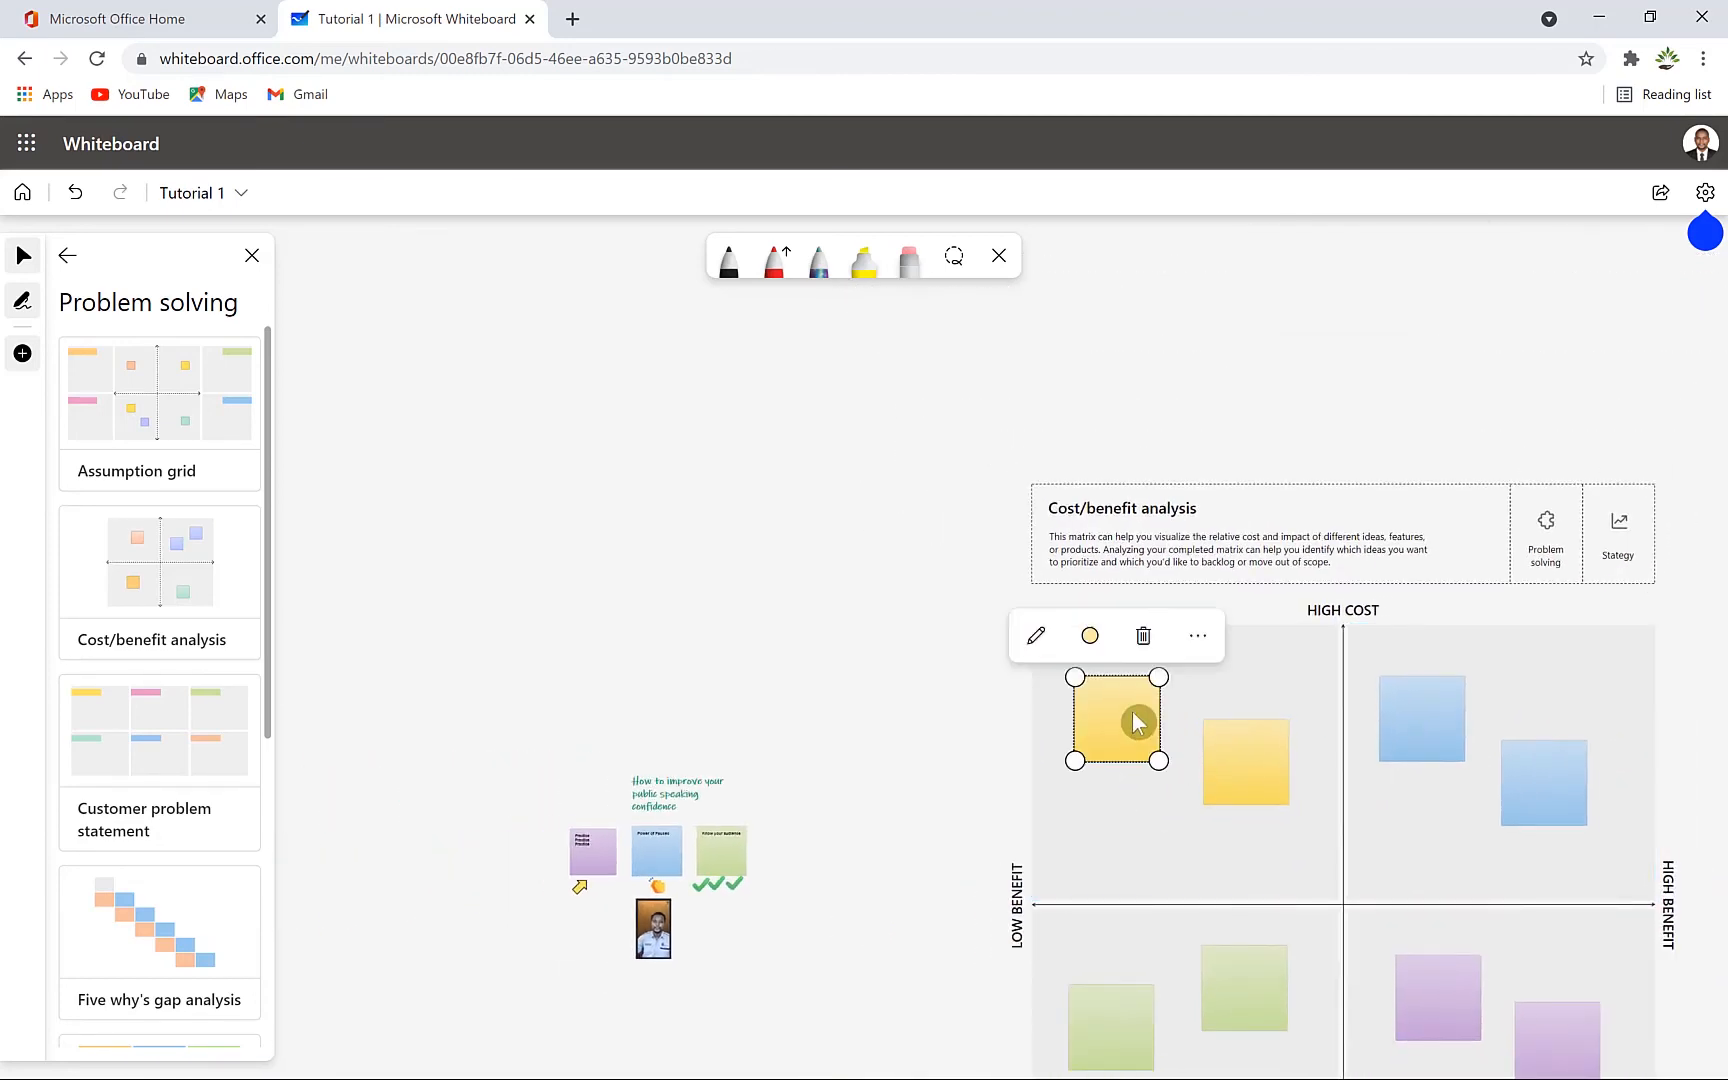
left_click(1037, 646)
left_click(1004, 665)
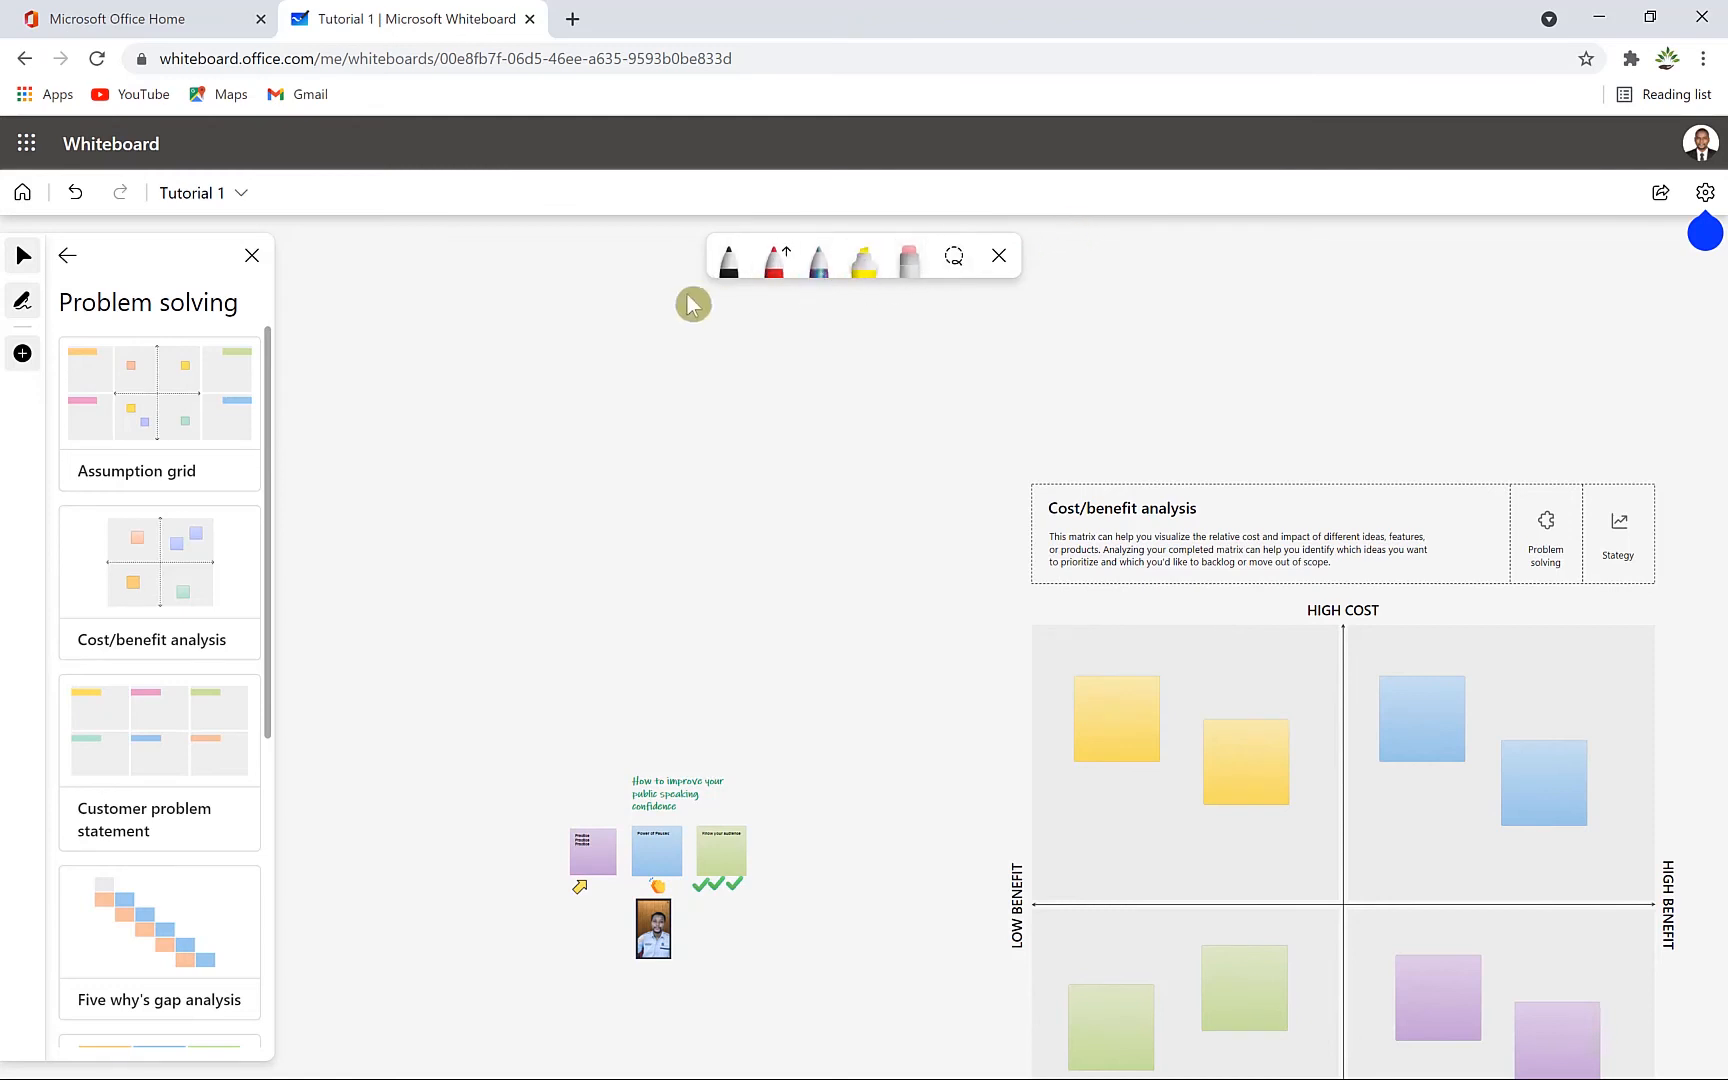
Step: Turn on inking and set the red arrow pen to dark green with a single arrow tip
left_click(21, 302)
left_click(21, 305)
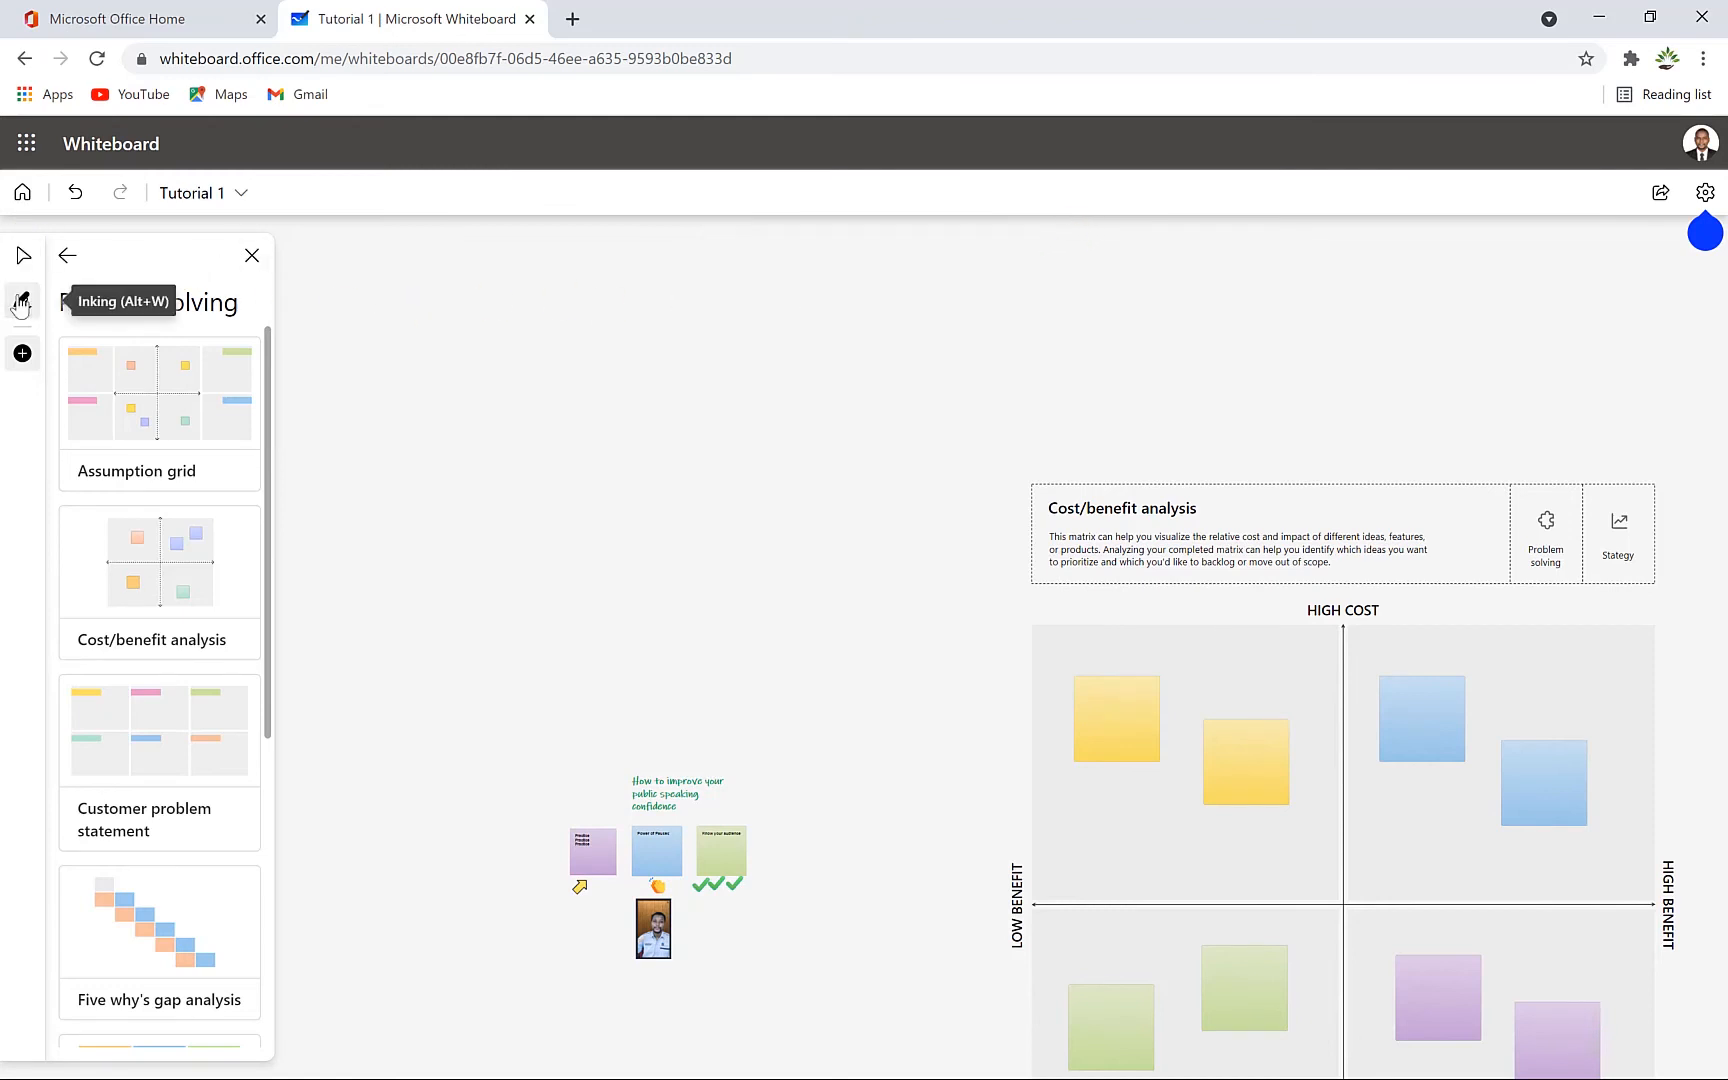
left_click(21, 305)
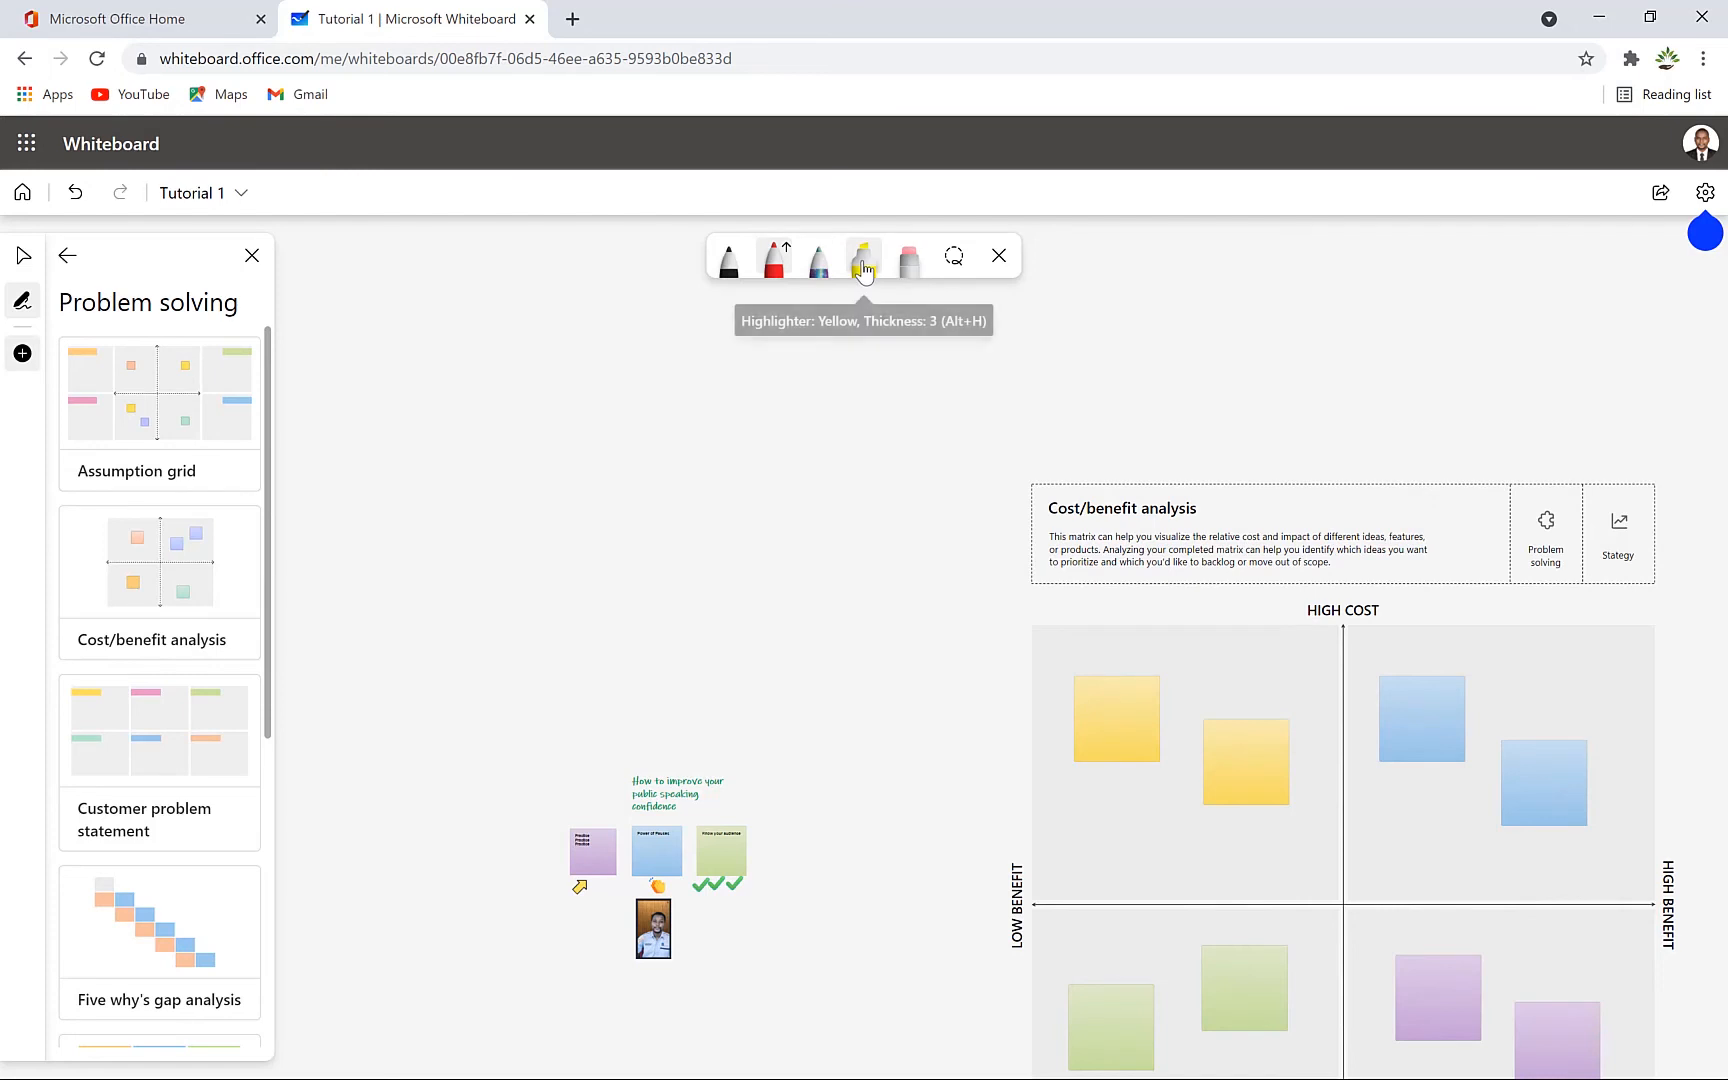
left_click(774, 272)
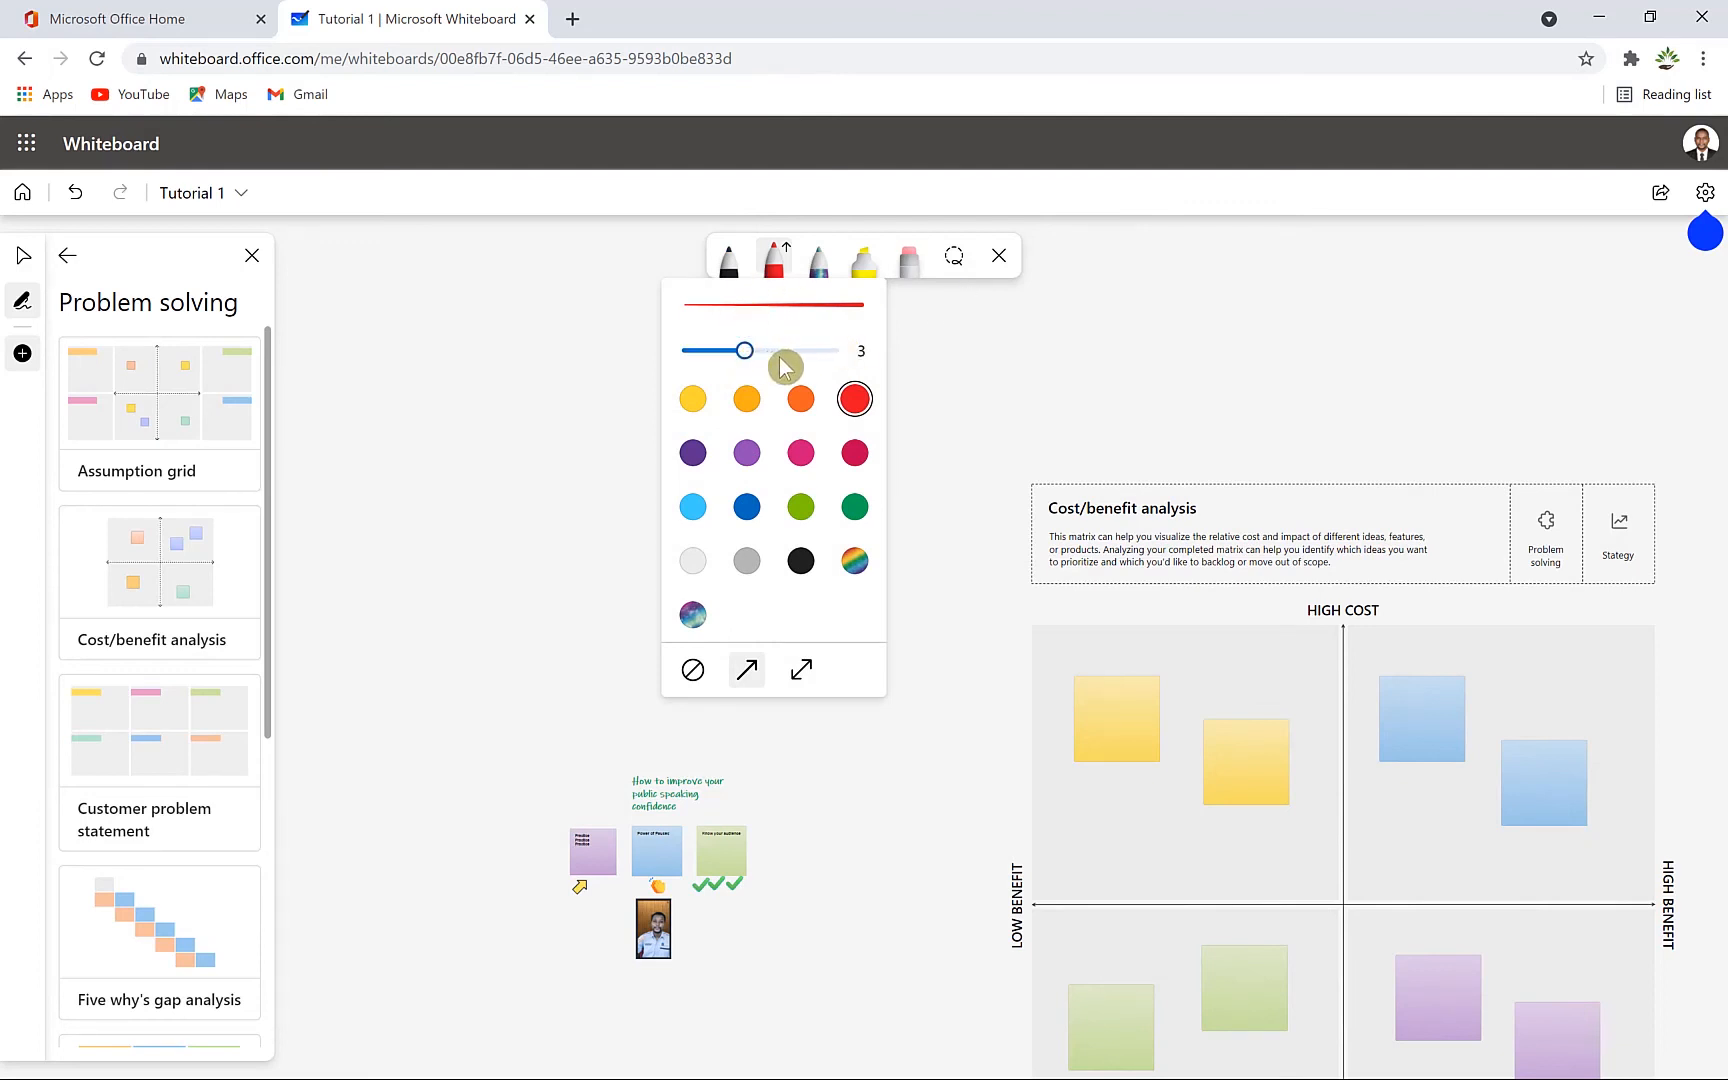
mouse_move(780, 360)
left_mouse_down()
mouse_move(838, 372)
mouse_move(765, 375)
left_mouse_up()
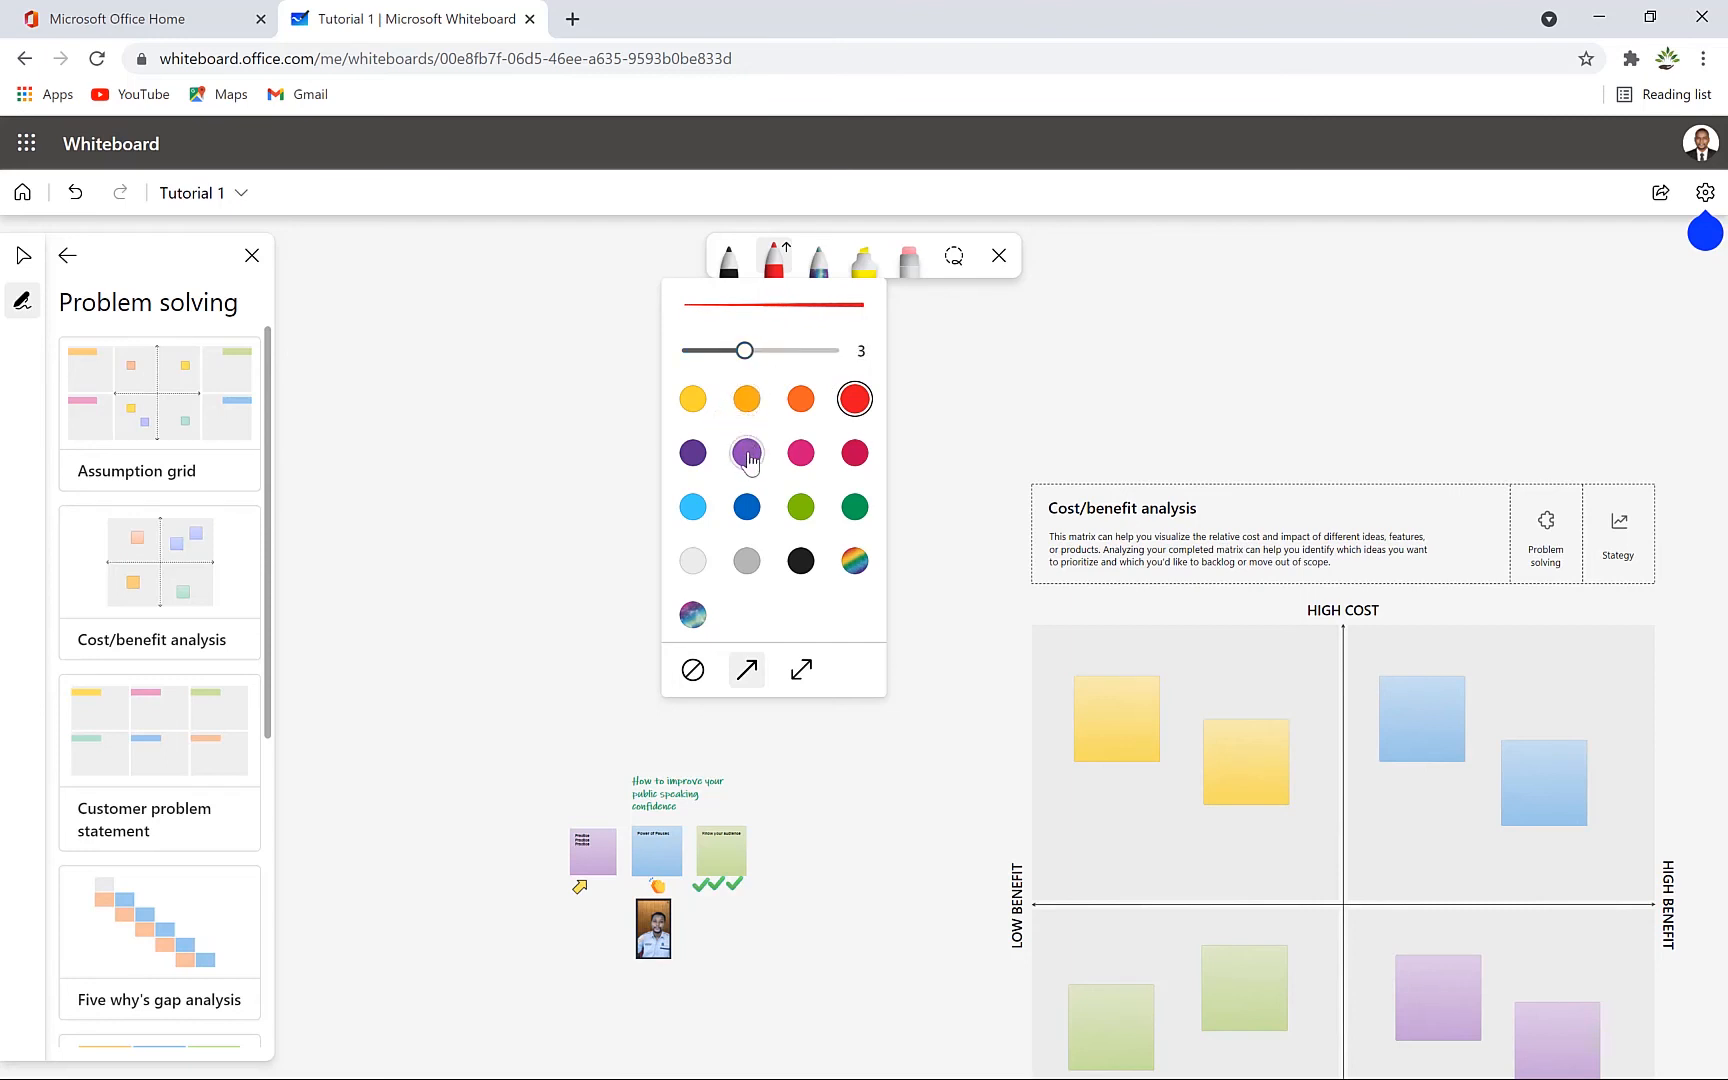
left_click(856, 510)
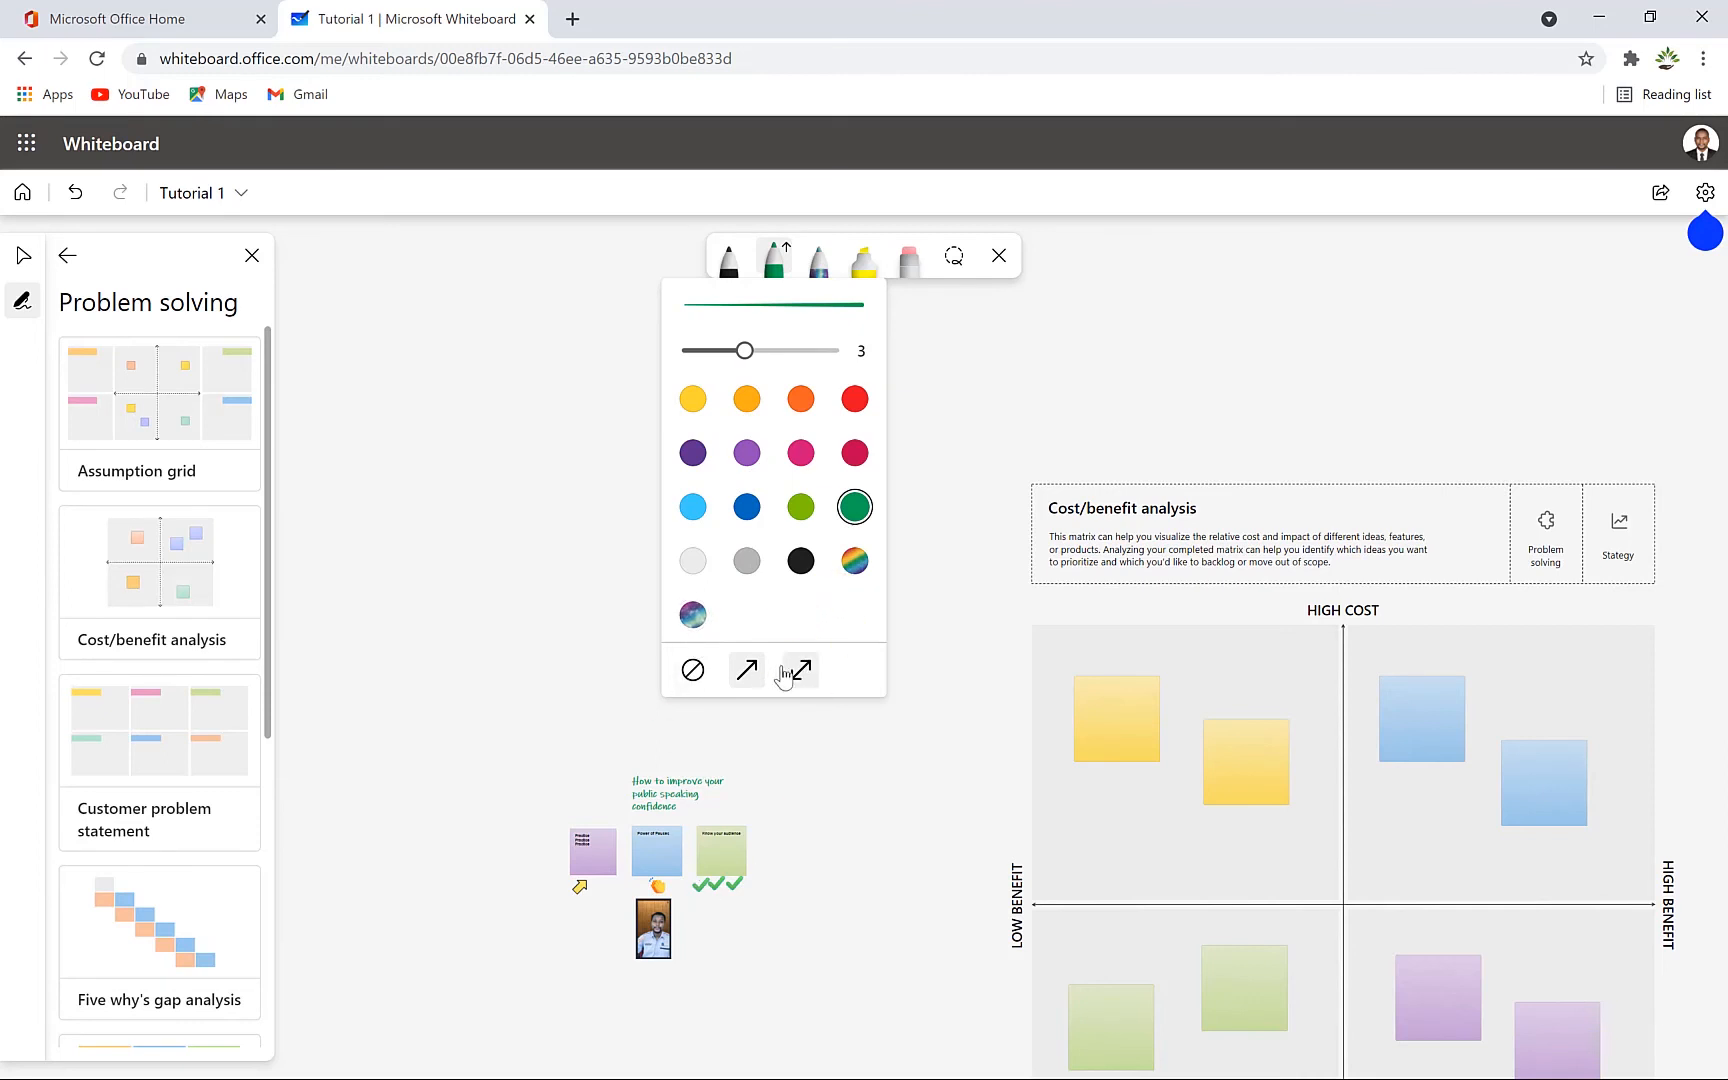
left_click(693, 670)
left_click(747, 669)
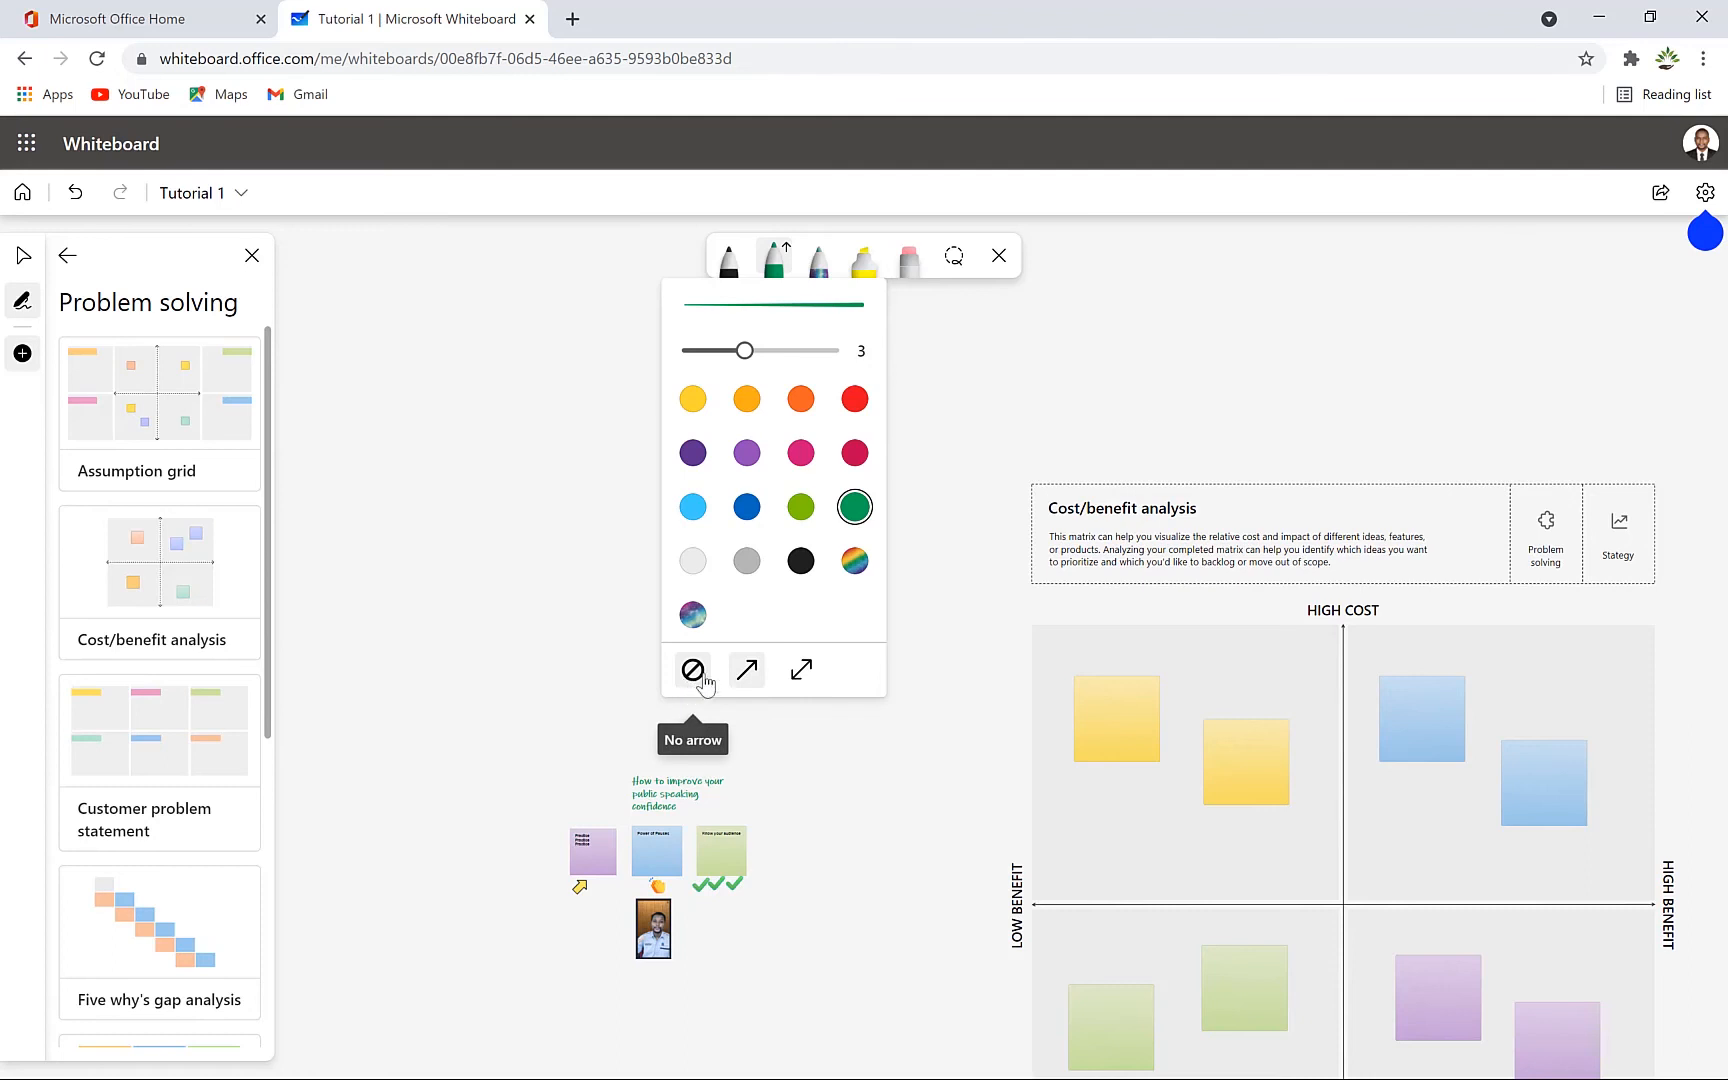
left_click(748, 669)
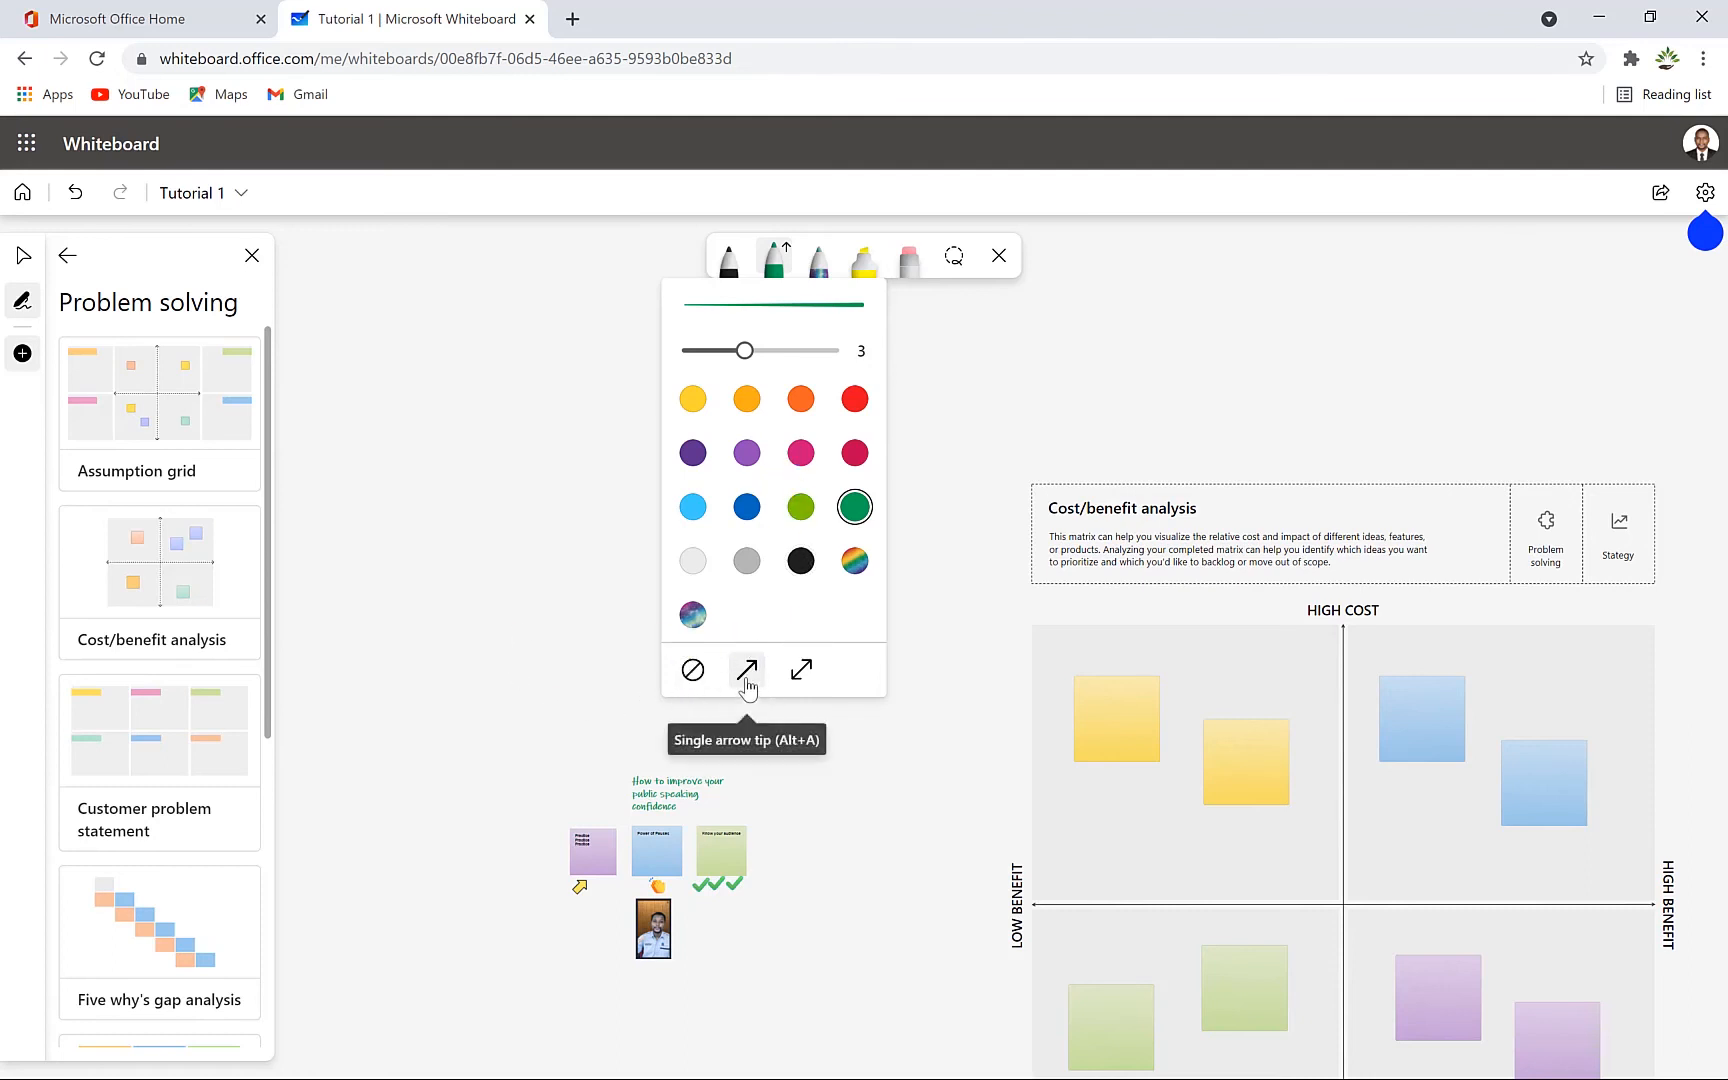
Step: Draw freehand green arrows, one towards the heading, one towards the template and several crossing each other above the notes
left_click(490, 557)
left_click_drag(483, 630, 601, 773)
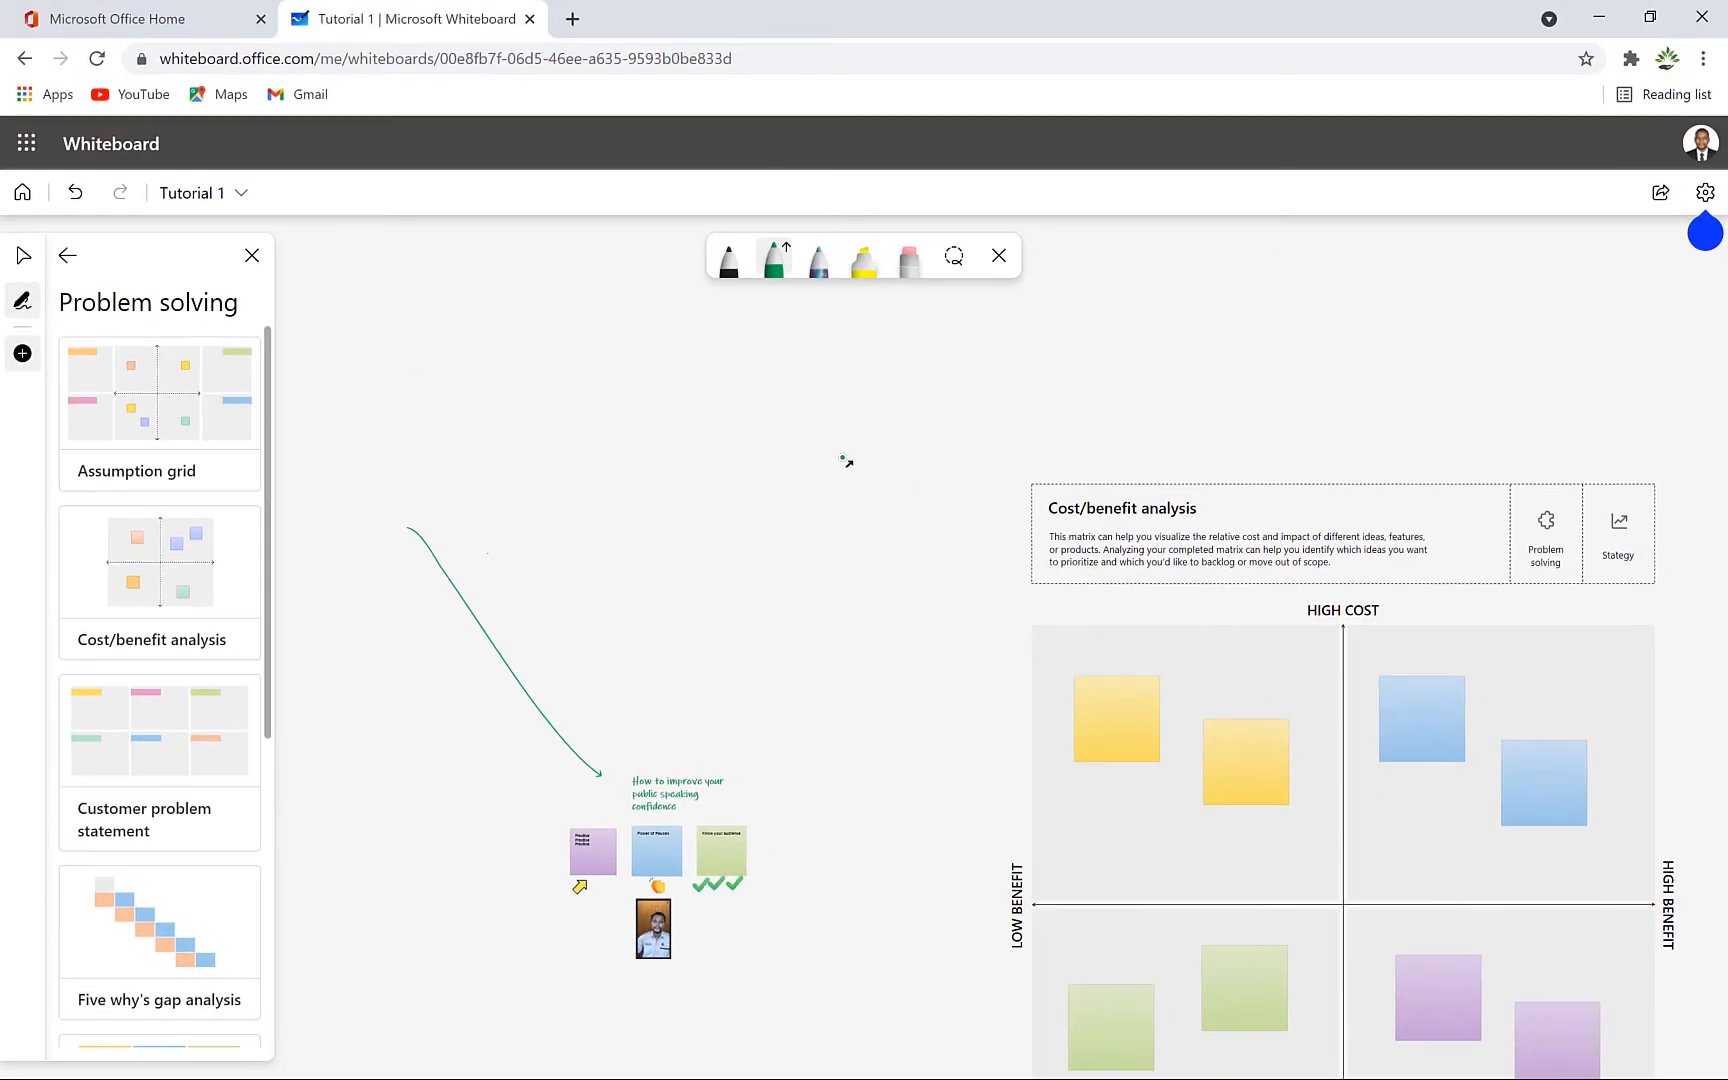
left_click_drag(812, 440, 993, 520)
mouse_move(621, 405)
left_mouse_down()
mouse_move(608, 508)
mouse_move(517, 390)
mouse_move(660, 409)
mouse_move(741, 381)
left_mouse_up()
left_click_drag(545, 461, 754, 407)
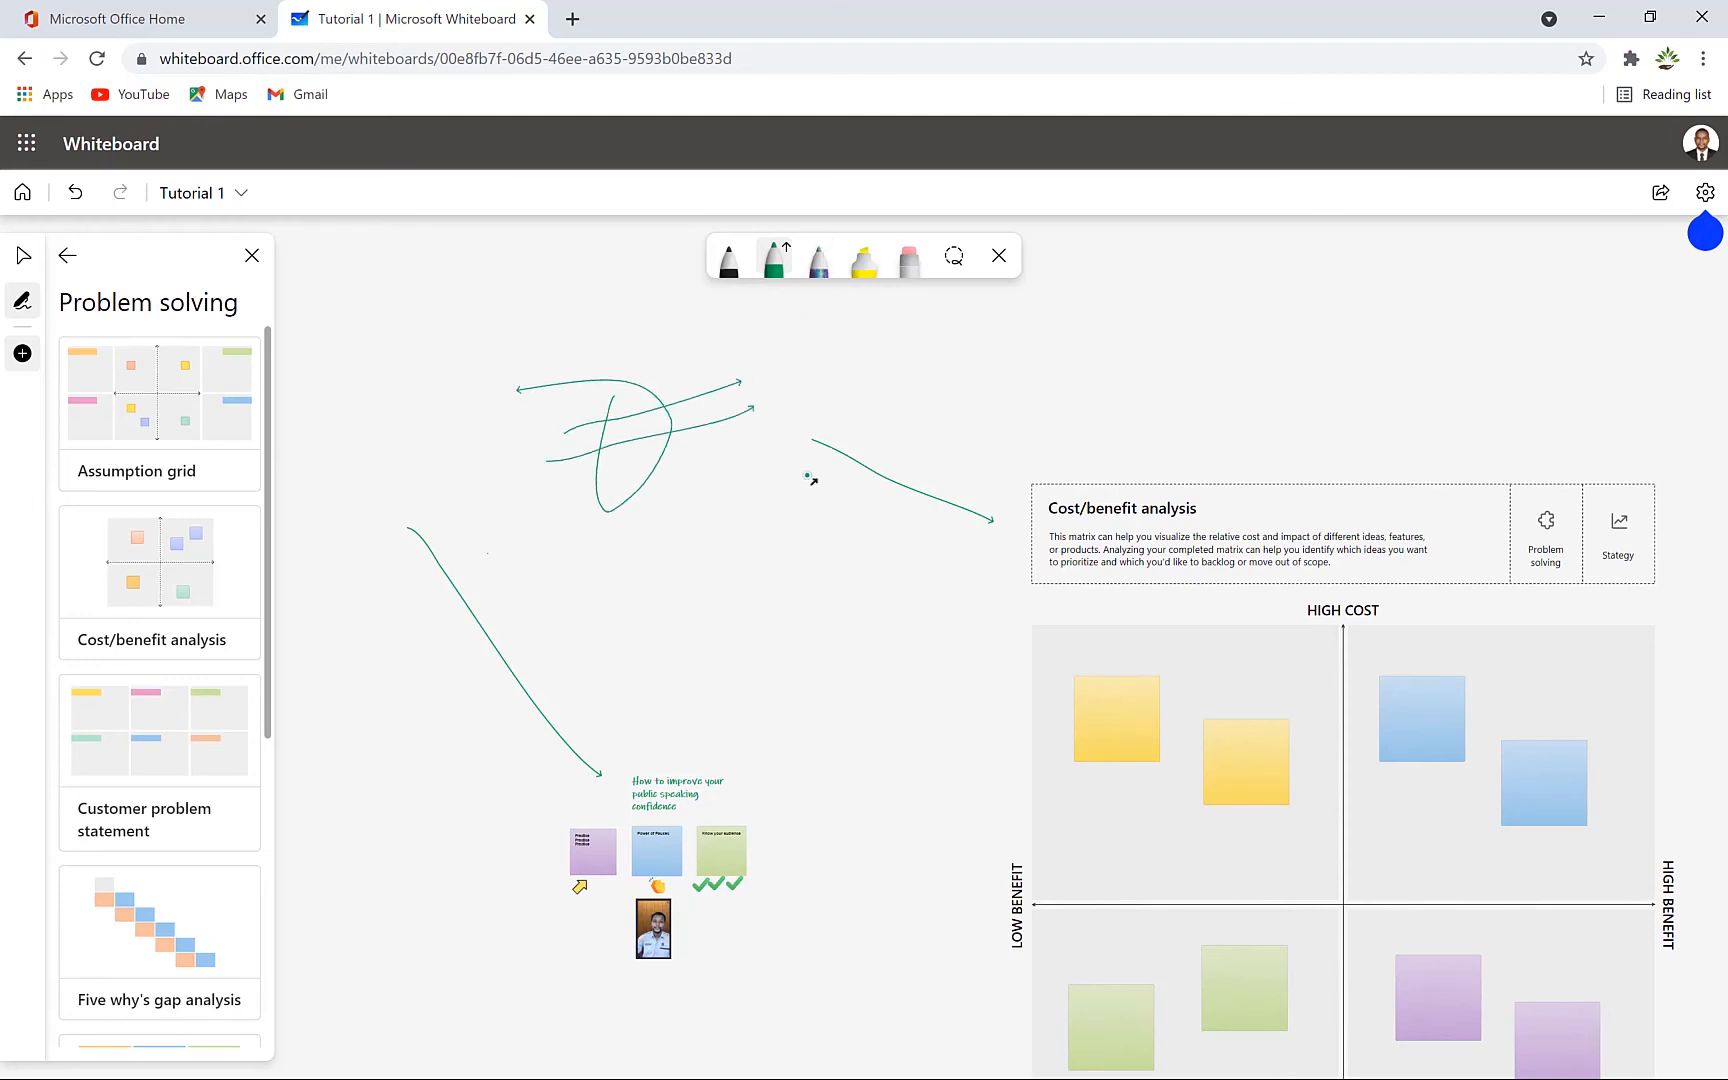
Step: Mark the heading "How to improve your public speaking confidence" with the yellow highlighter
left_click(864, 258)
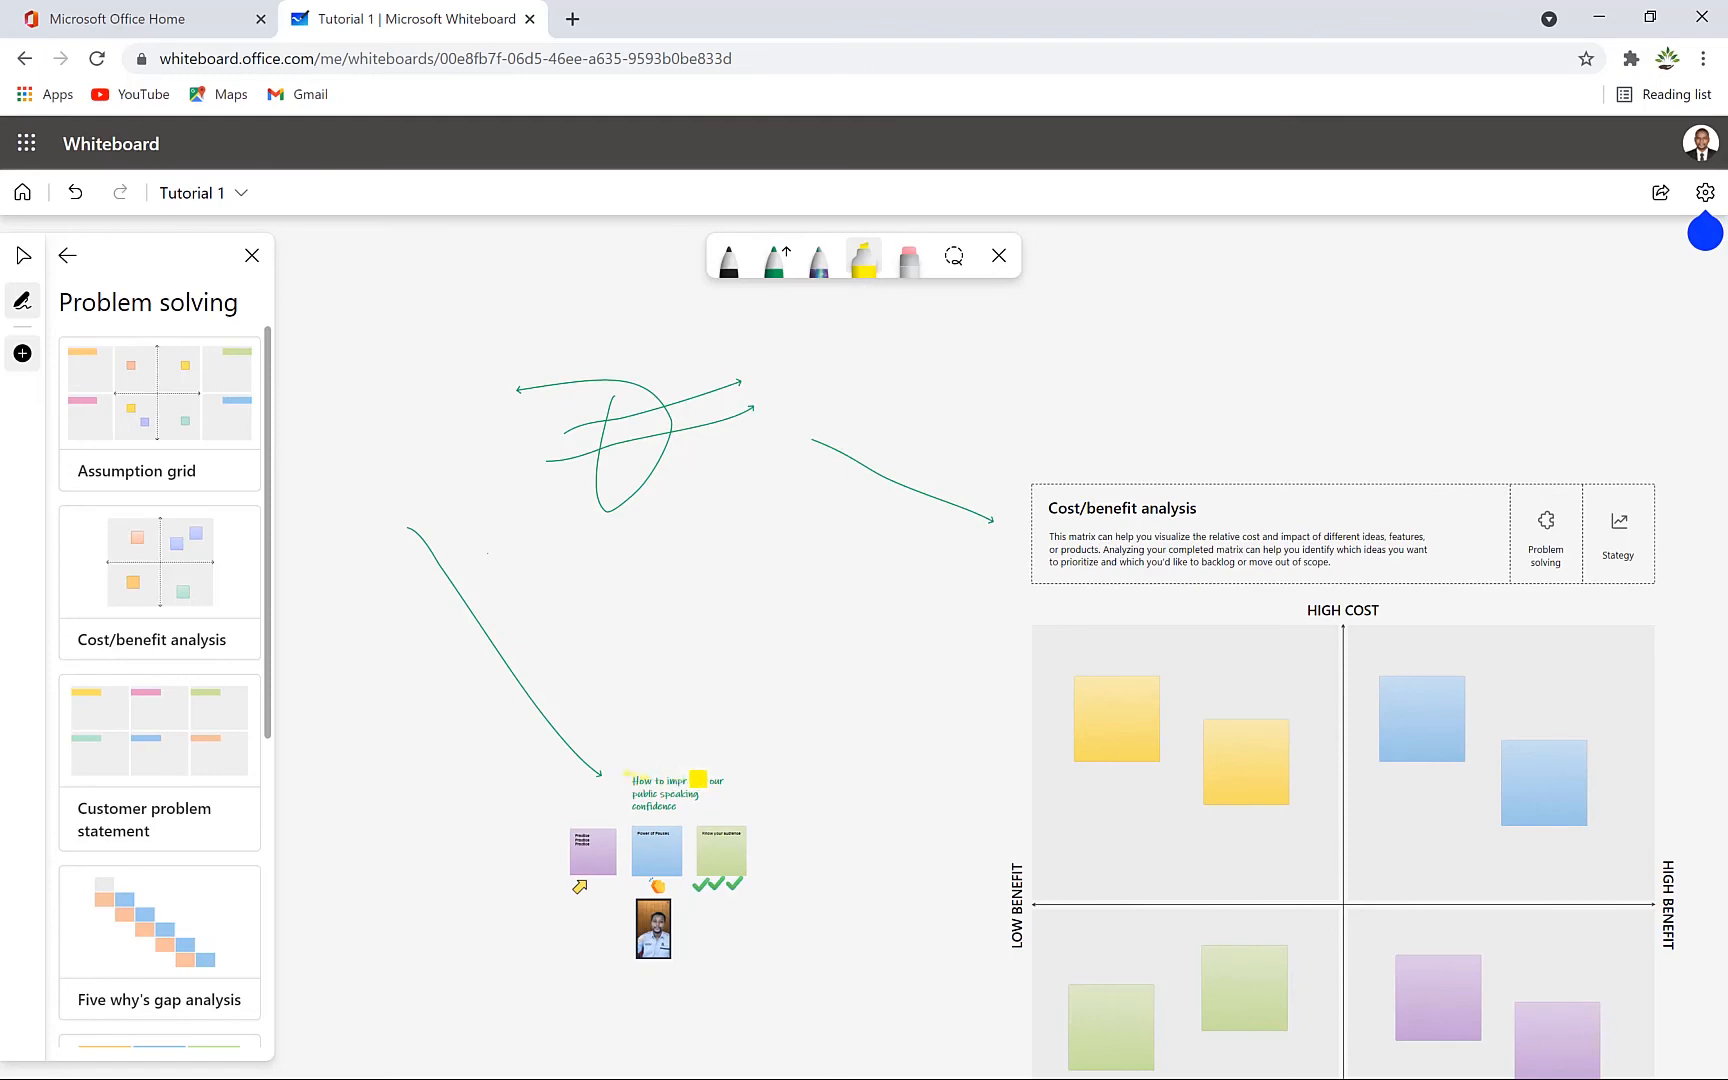
mouse_move(724, 778)
left_mouse_down()
mouse_move(642, 811)
mouse_move(643, 790)
mouse_move(688, 773)
left_mouse_up()
scroll(690, 779, "up", 5)
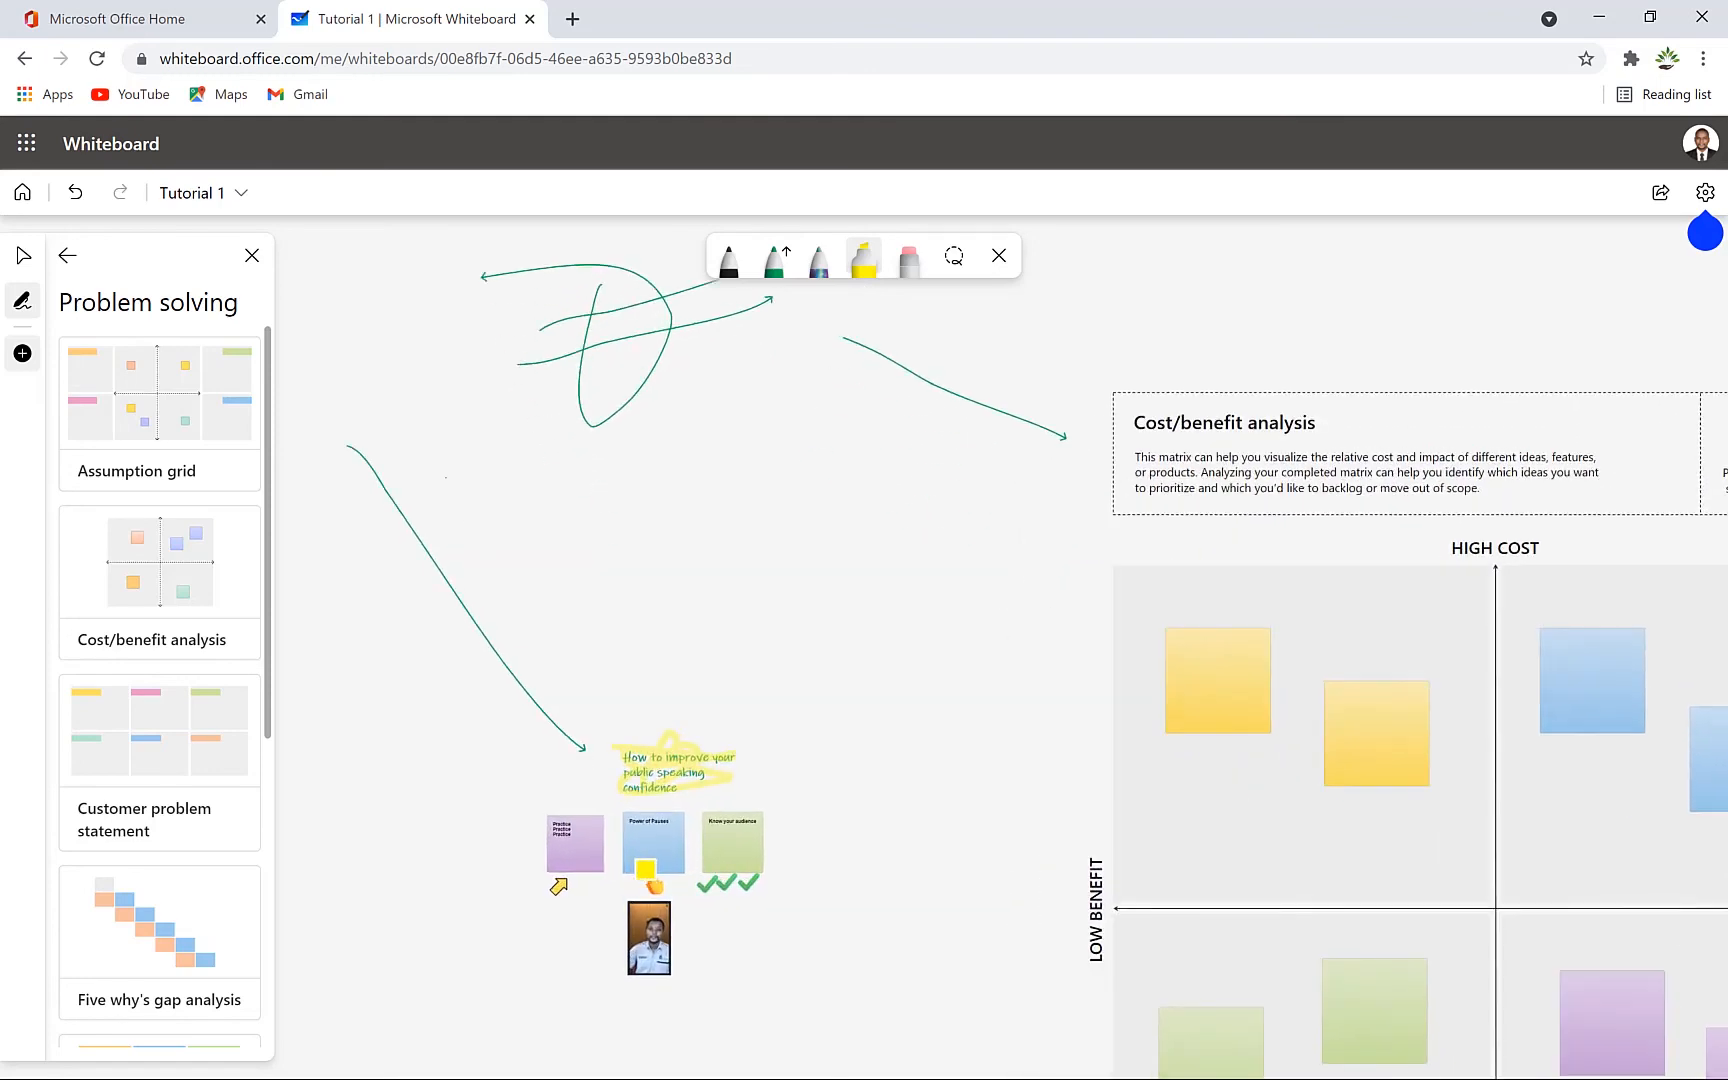
Step: Erase the green arrow leading to the heading and the yellow highlighting over it
left_click(909, 258)
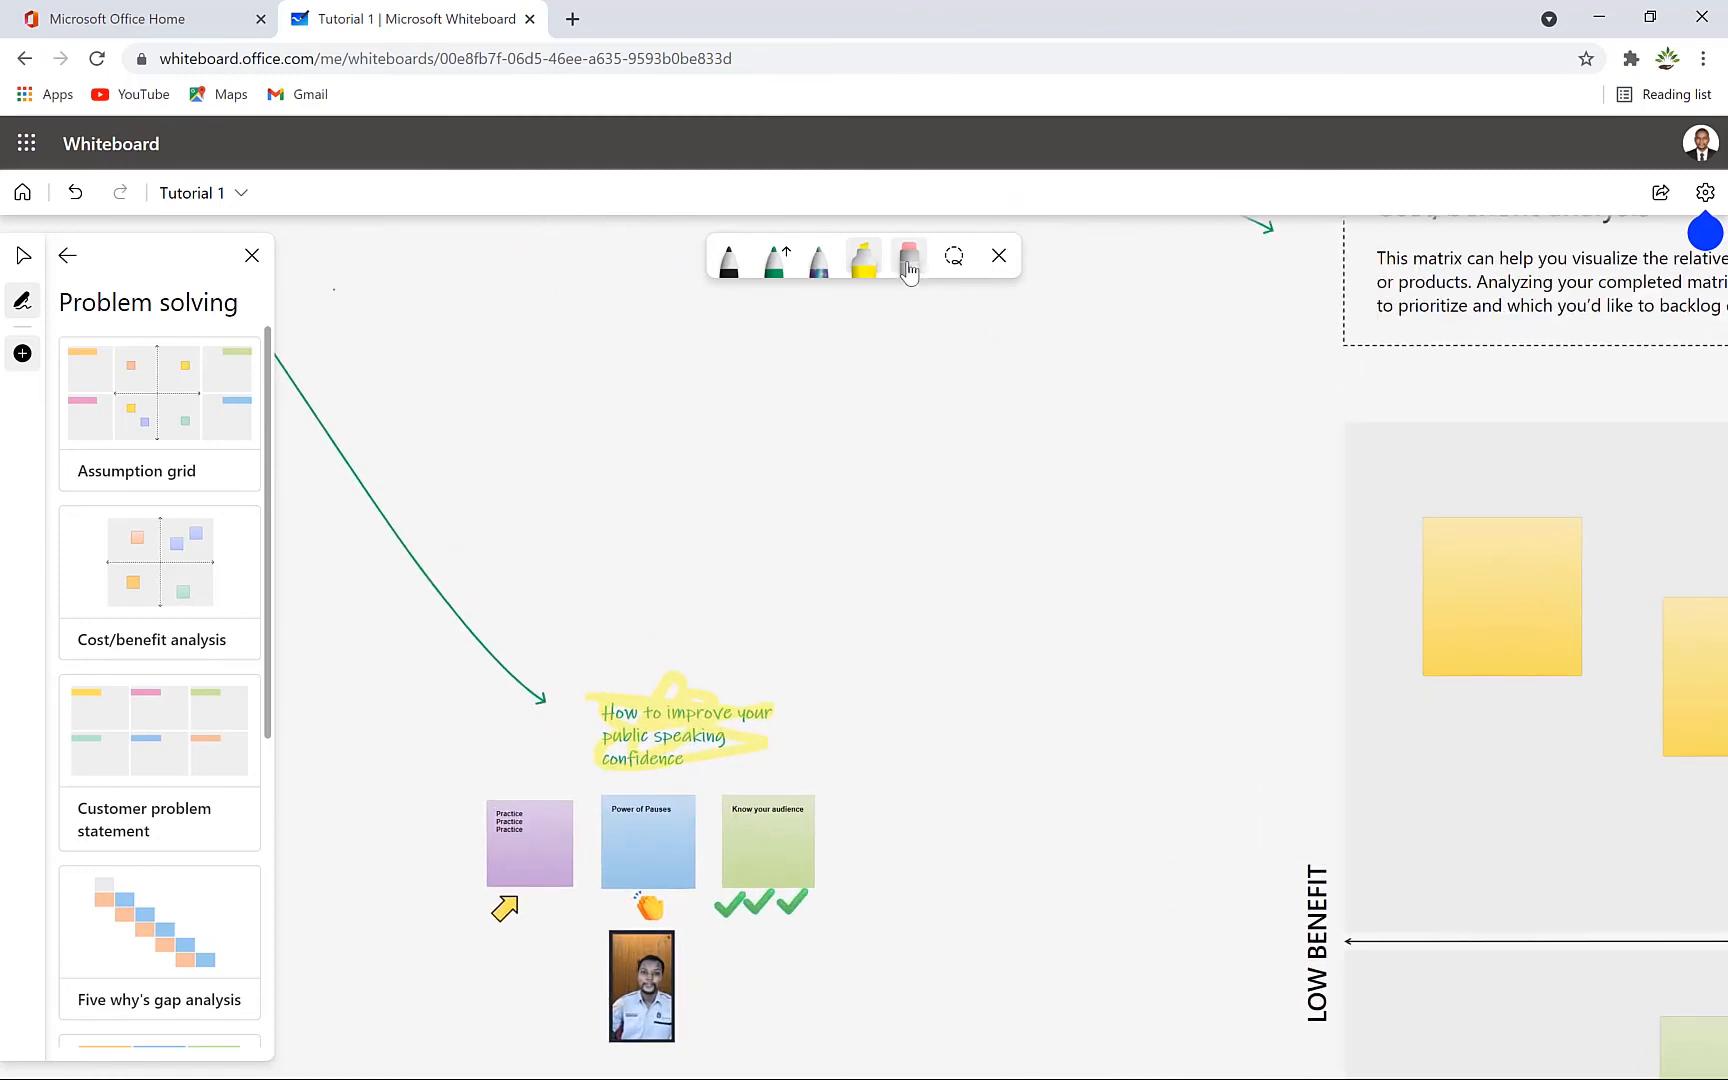
left_click(550, 694)
left_click(681, 690)
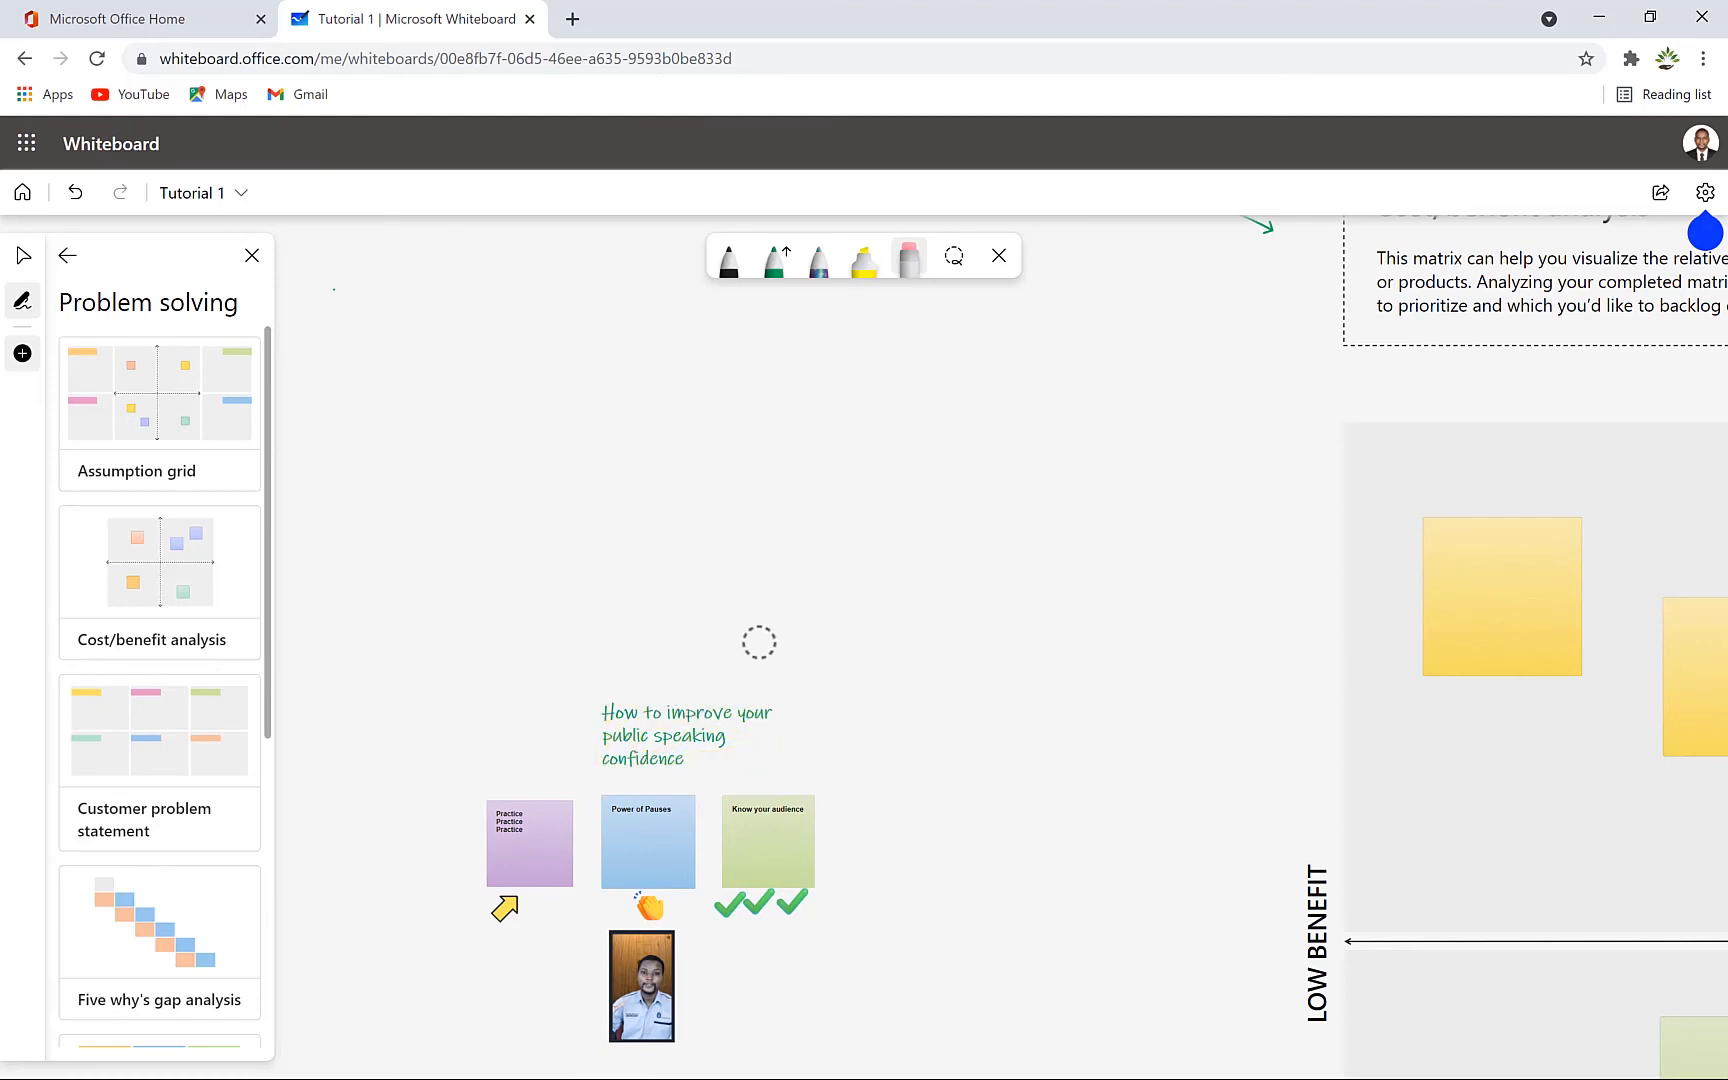
Step: Activate Lasso select and return from the Problem solving templates to the main Create options
scroll(848, 420, "down", 5)
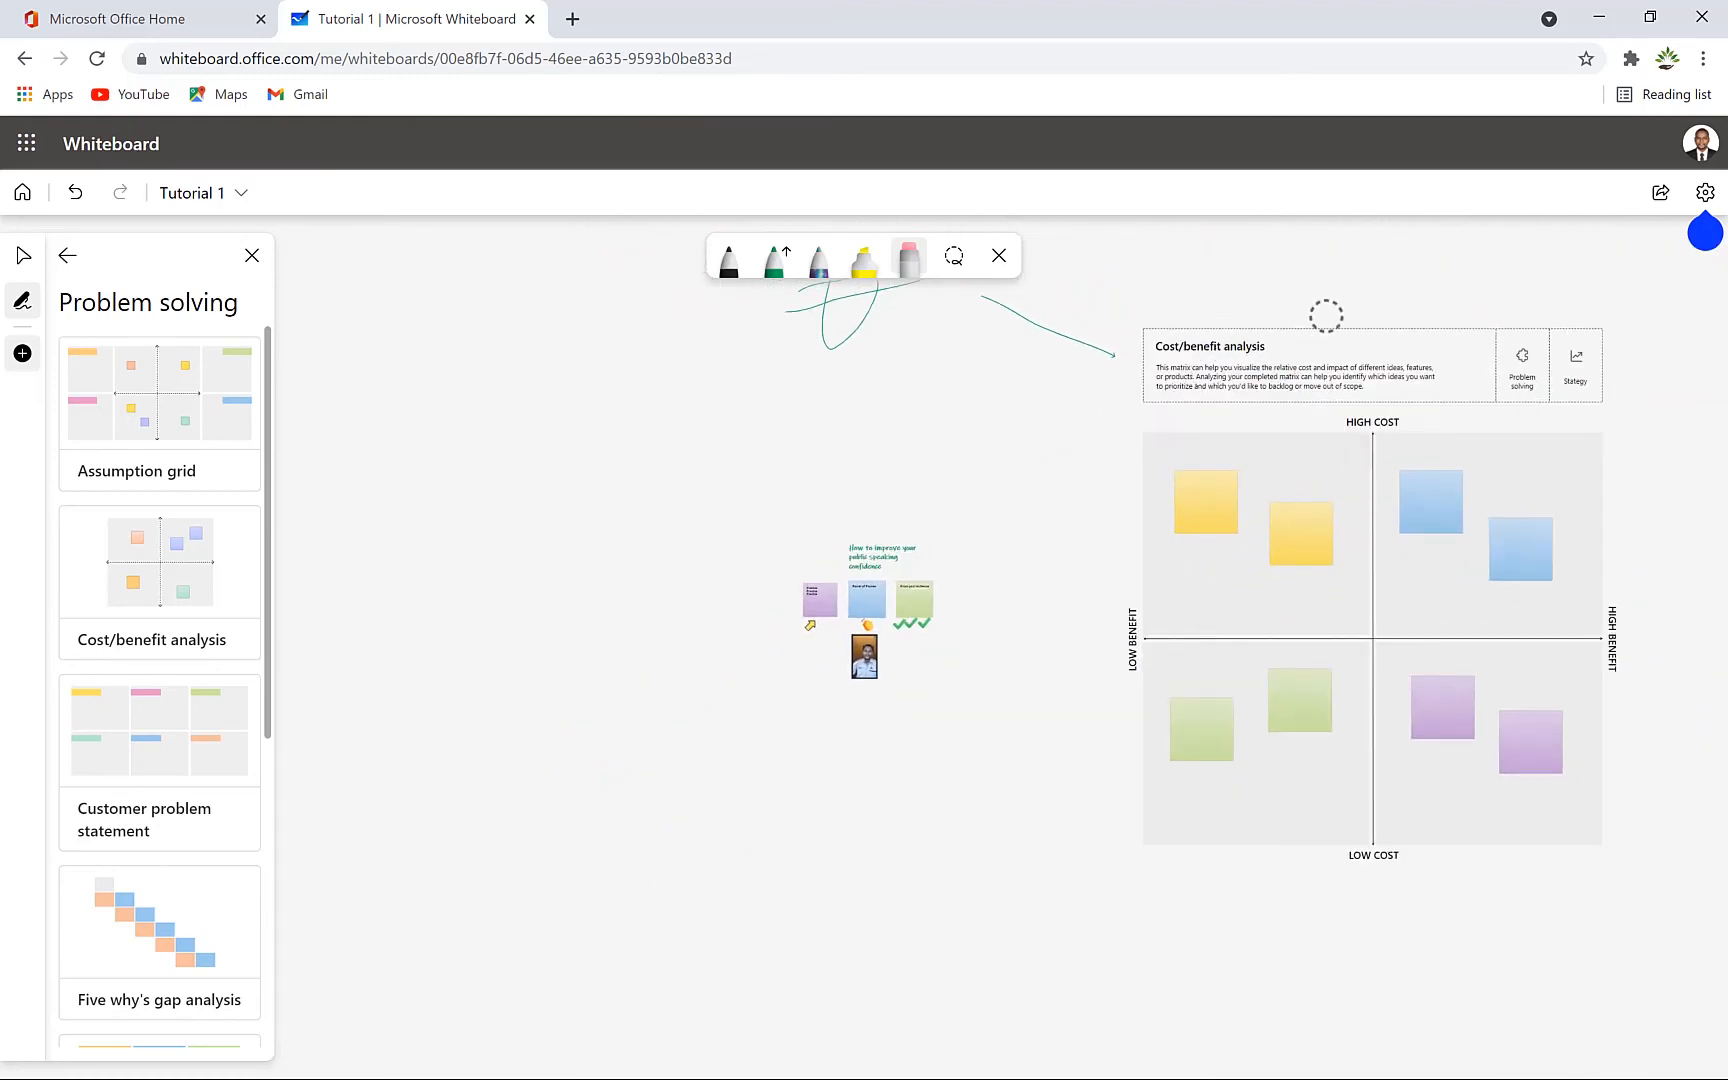
scroll(1302, 355, "down", 4)
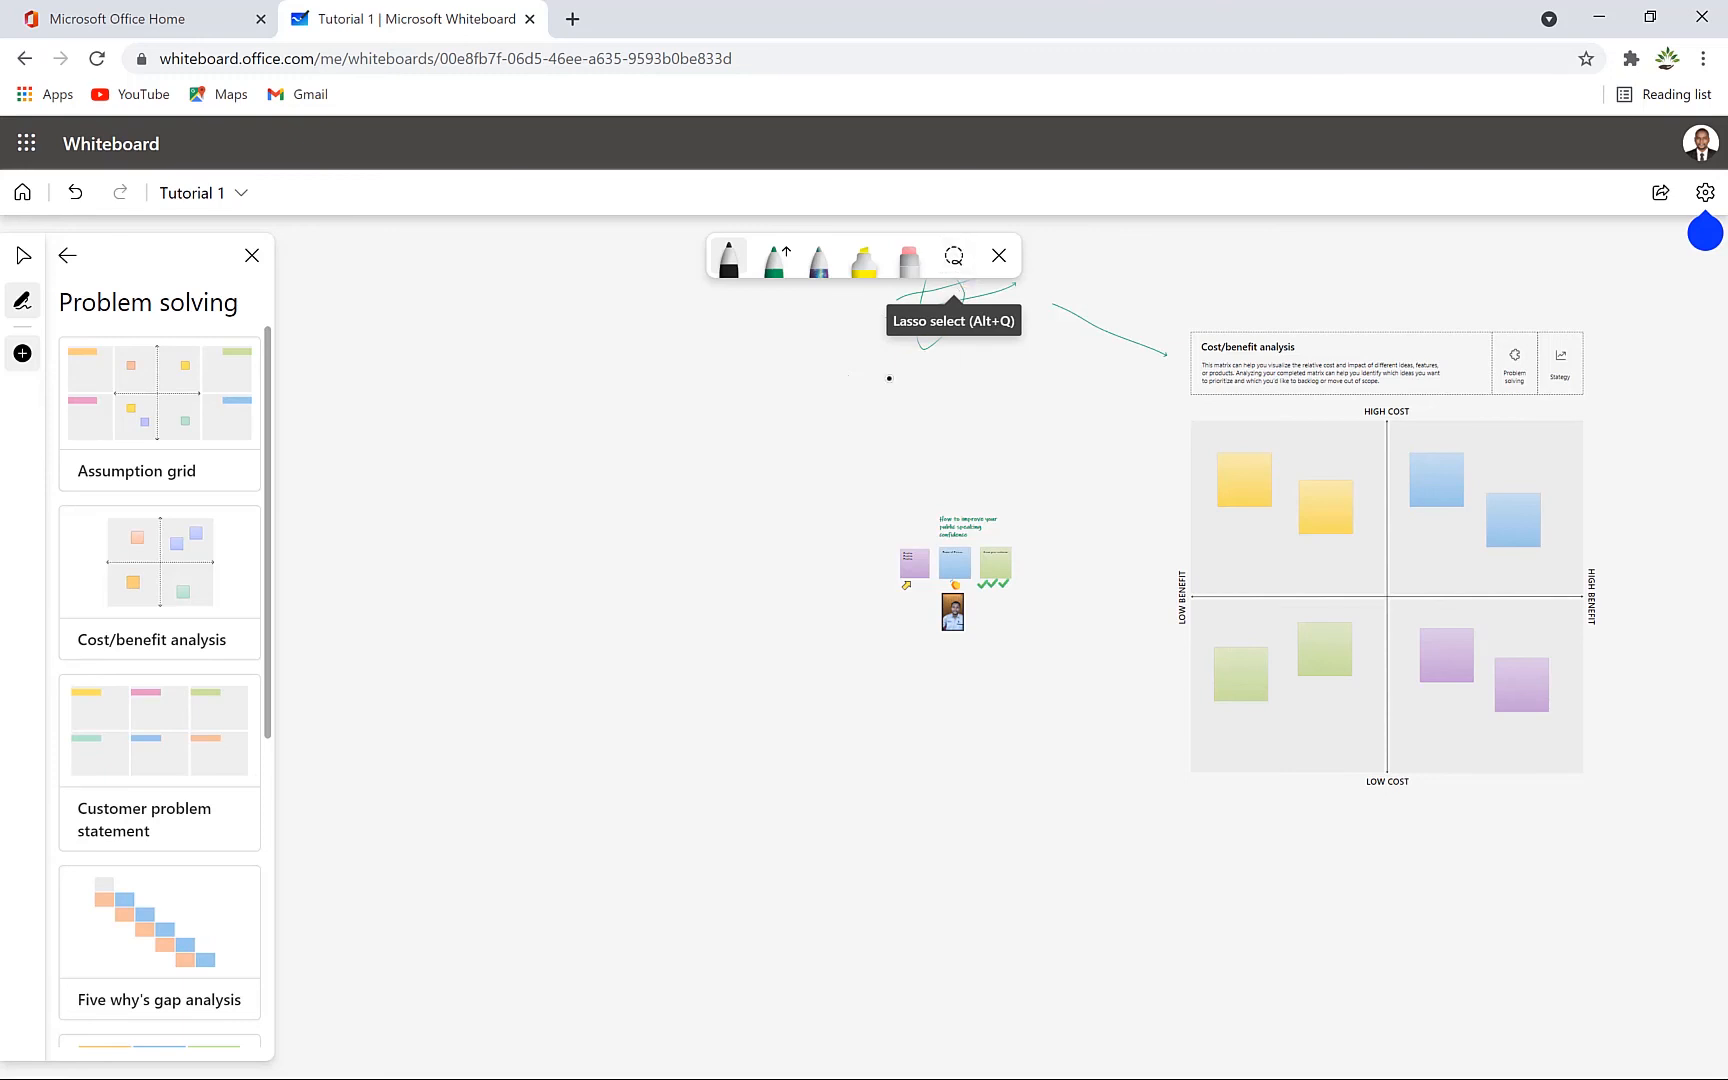
left_click(956, 258)
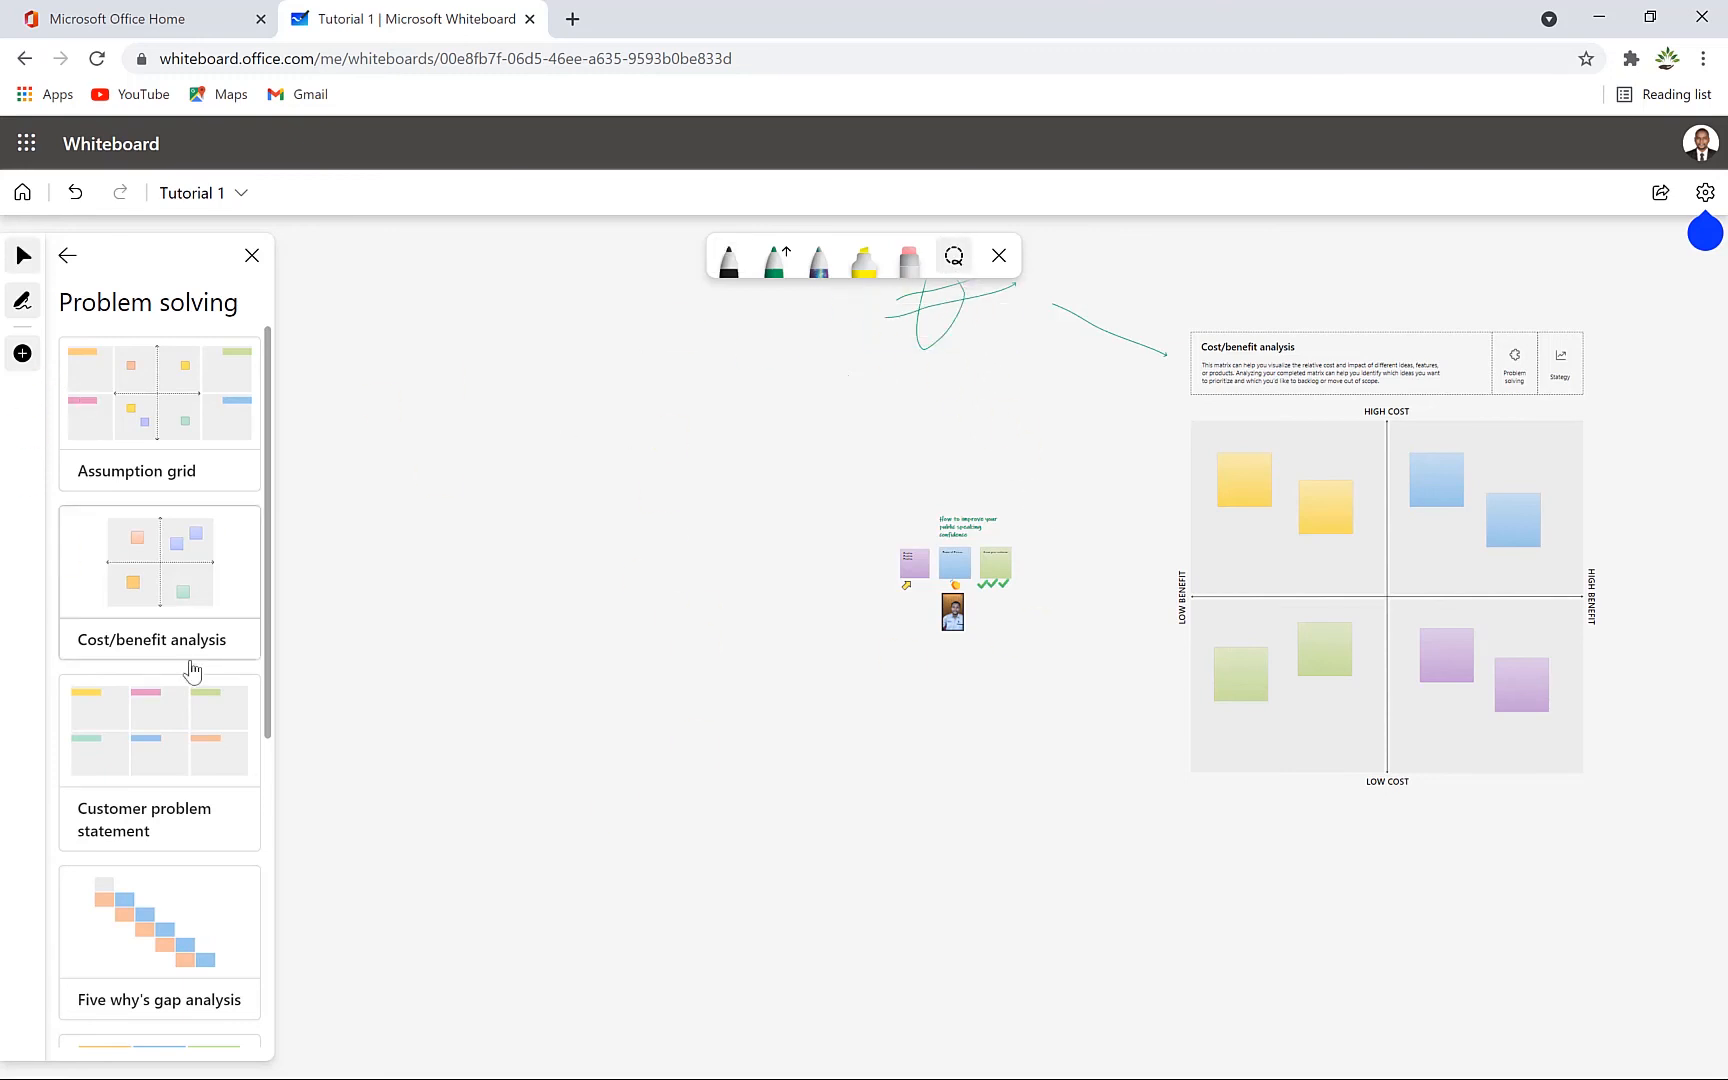
left_click(67, 255)
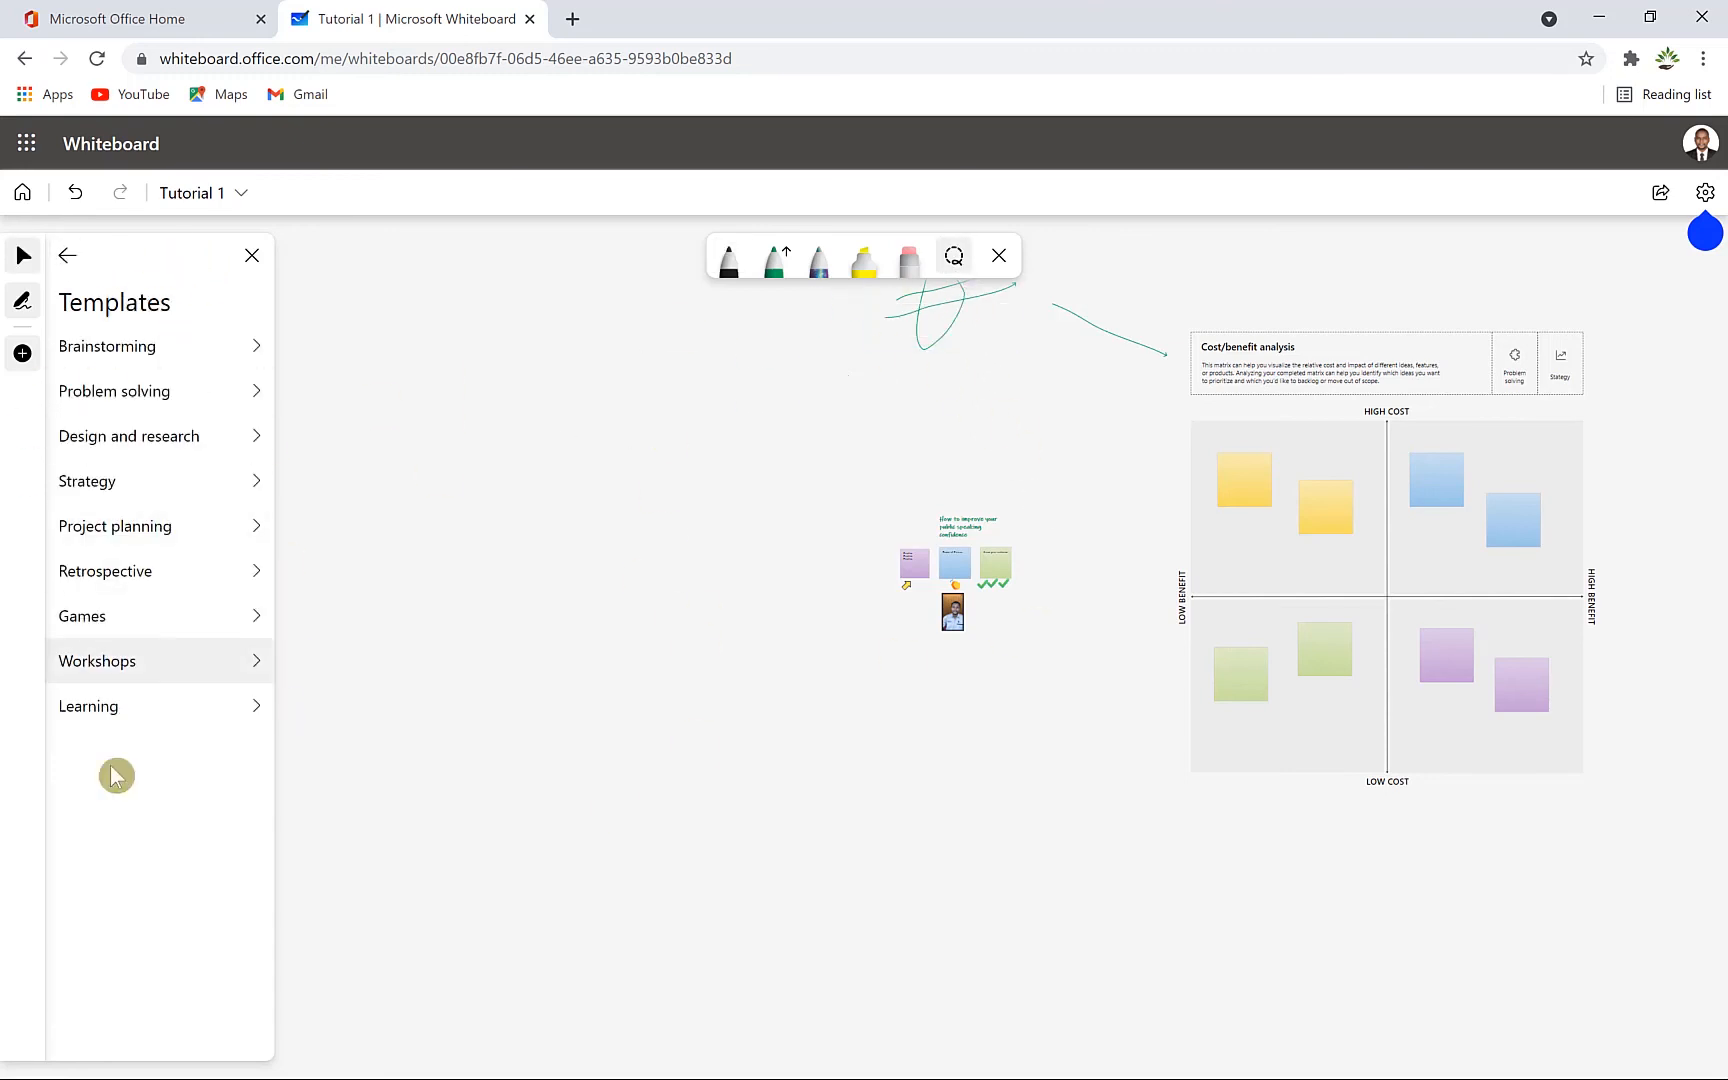
left_click(64, 255)
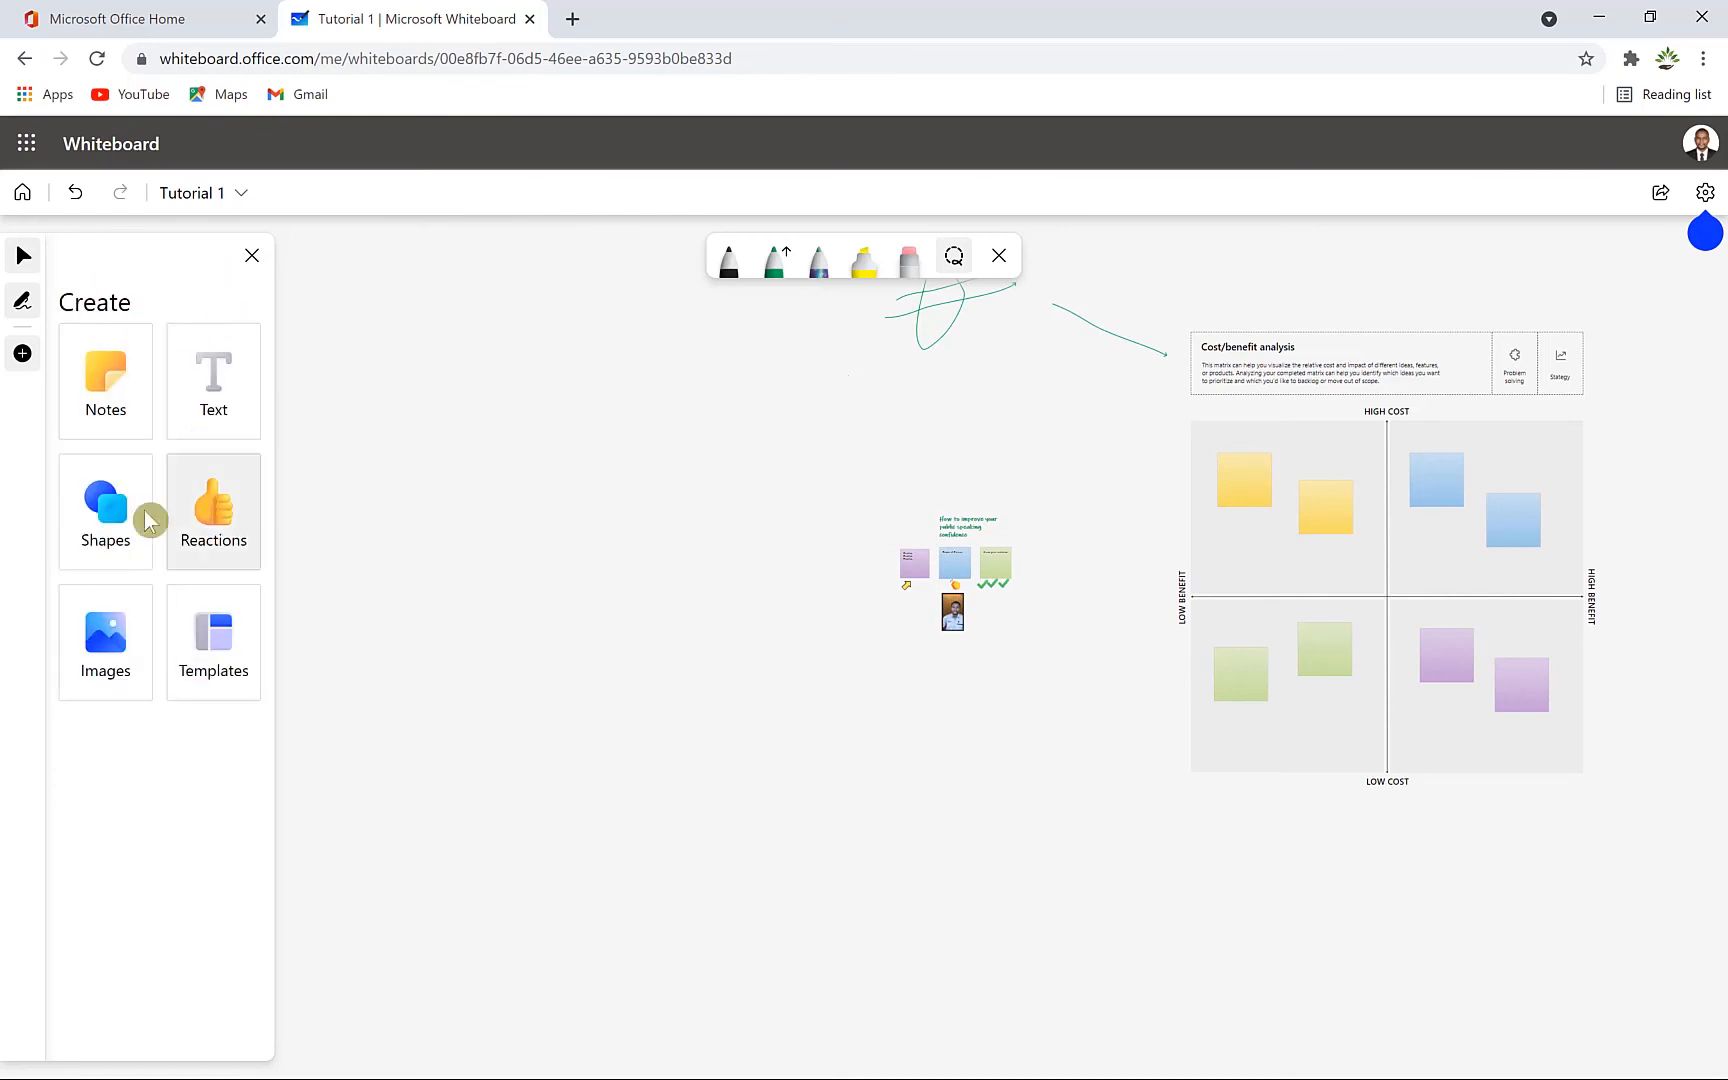
Step: Dismiss the Whiteboard welcome tips and set the board's background colour to yellow, keeping the Solid grid style
left_click(1718, 229)
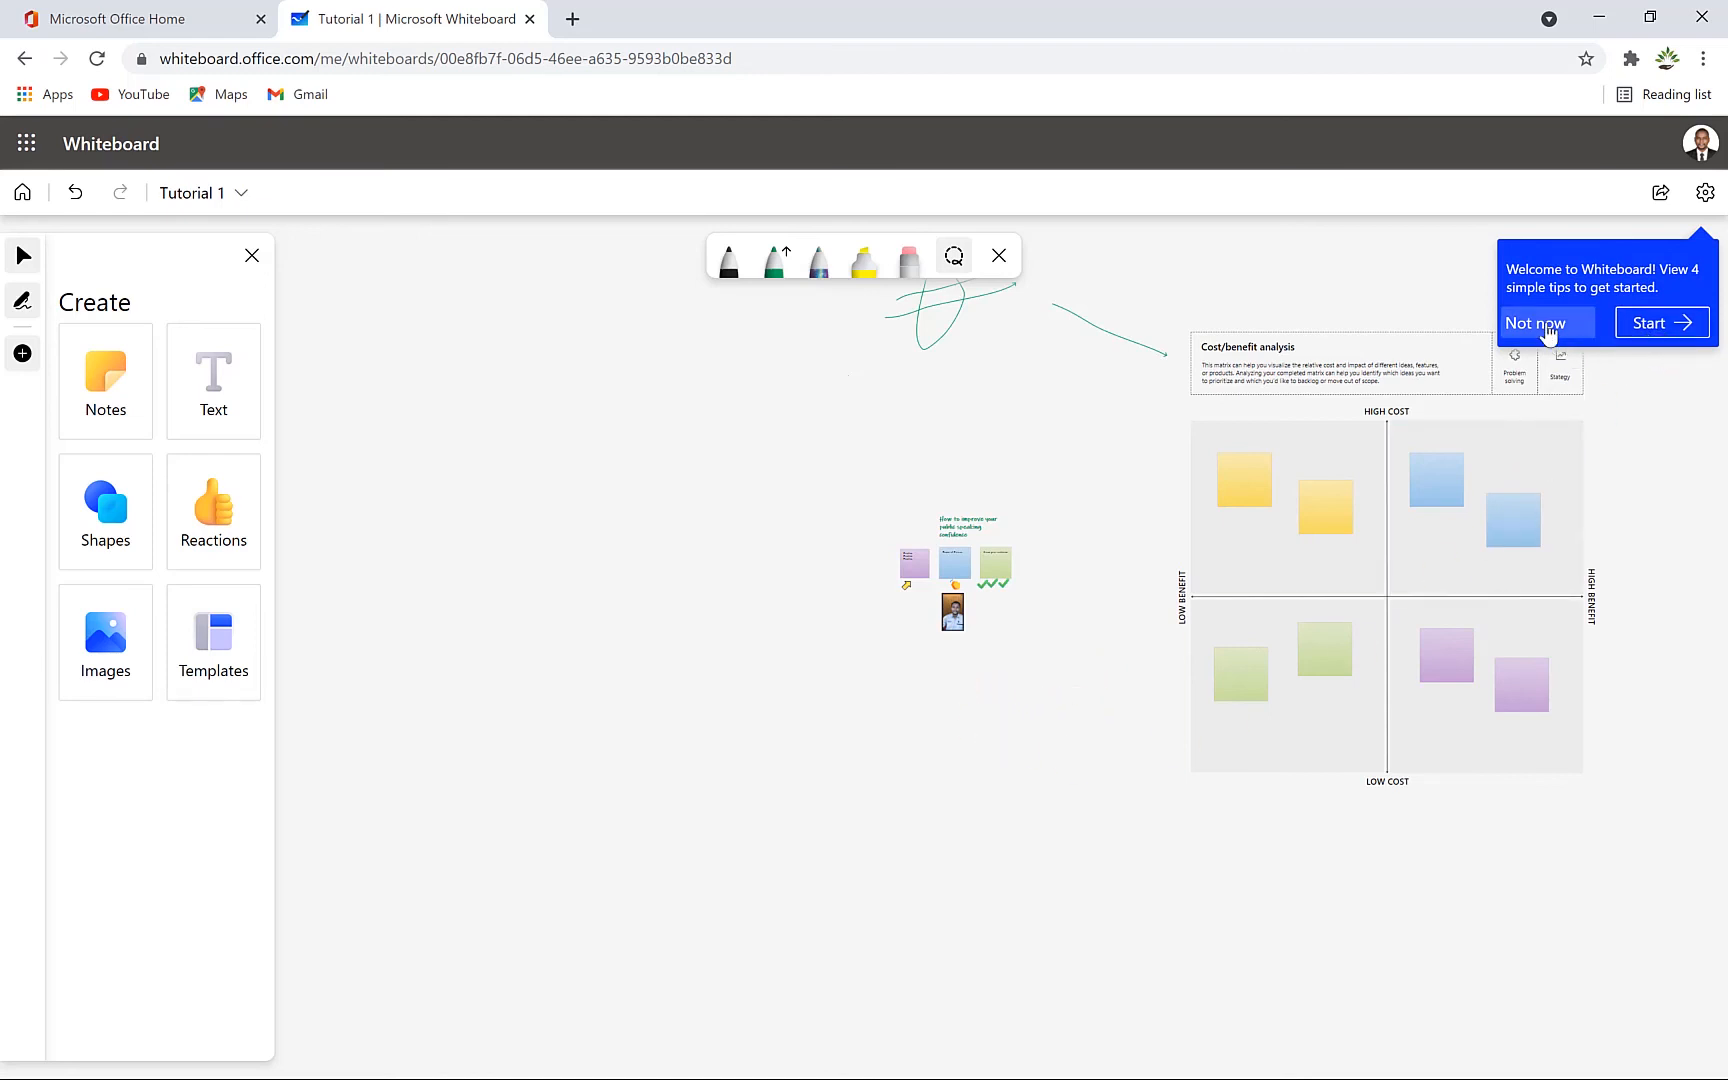
left_click(1535, 323)
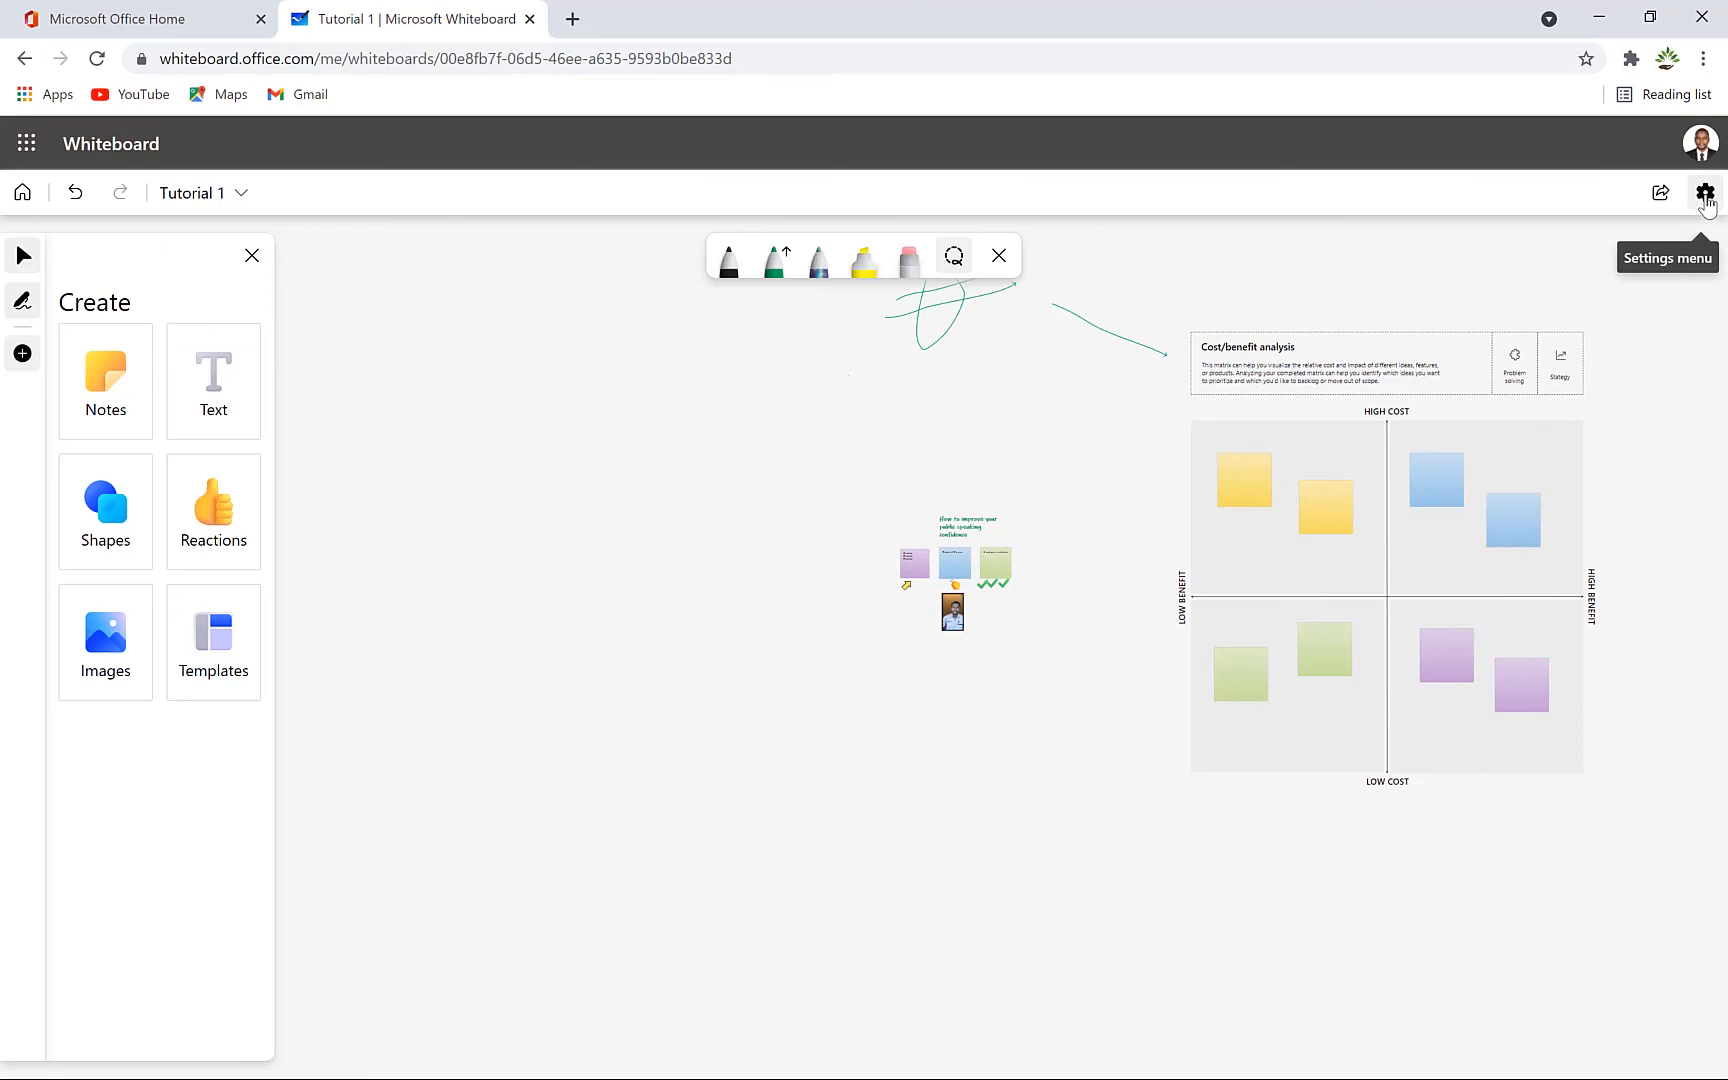
left_click(1706, 197)
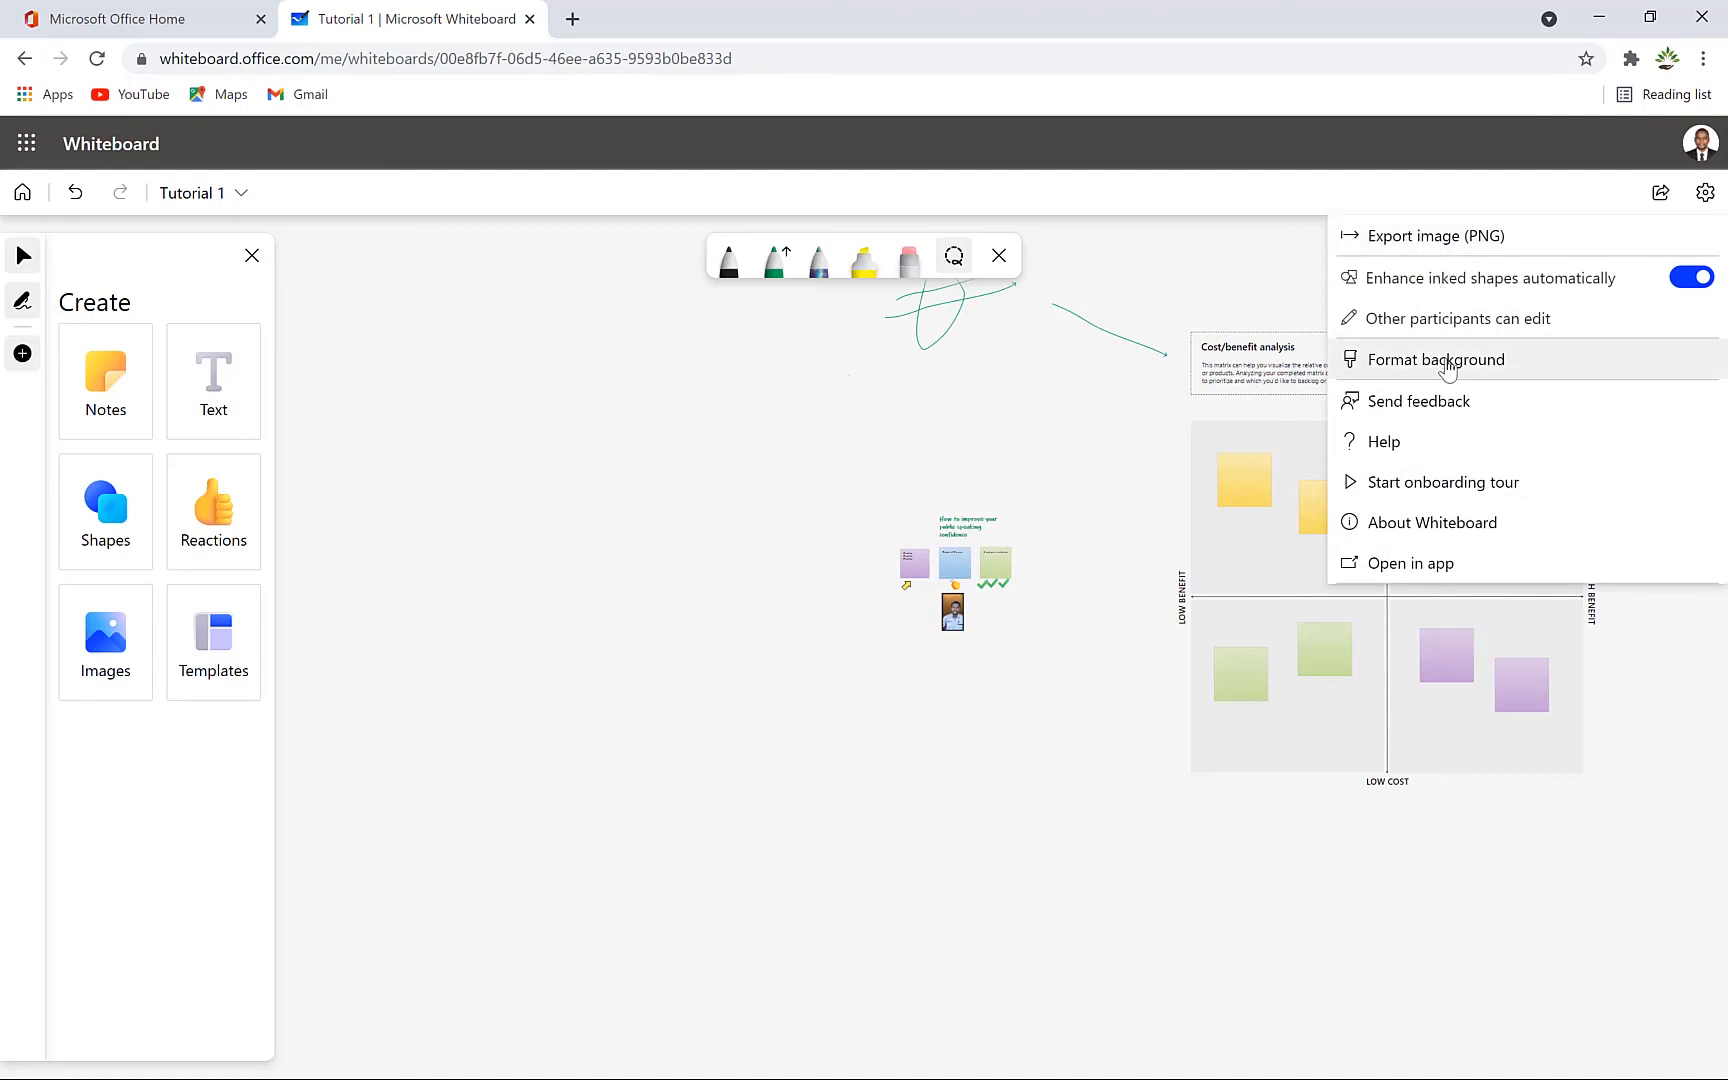
left_click(1447, 362)
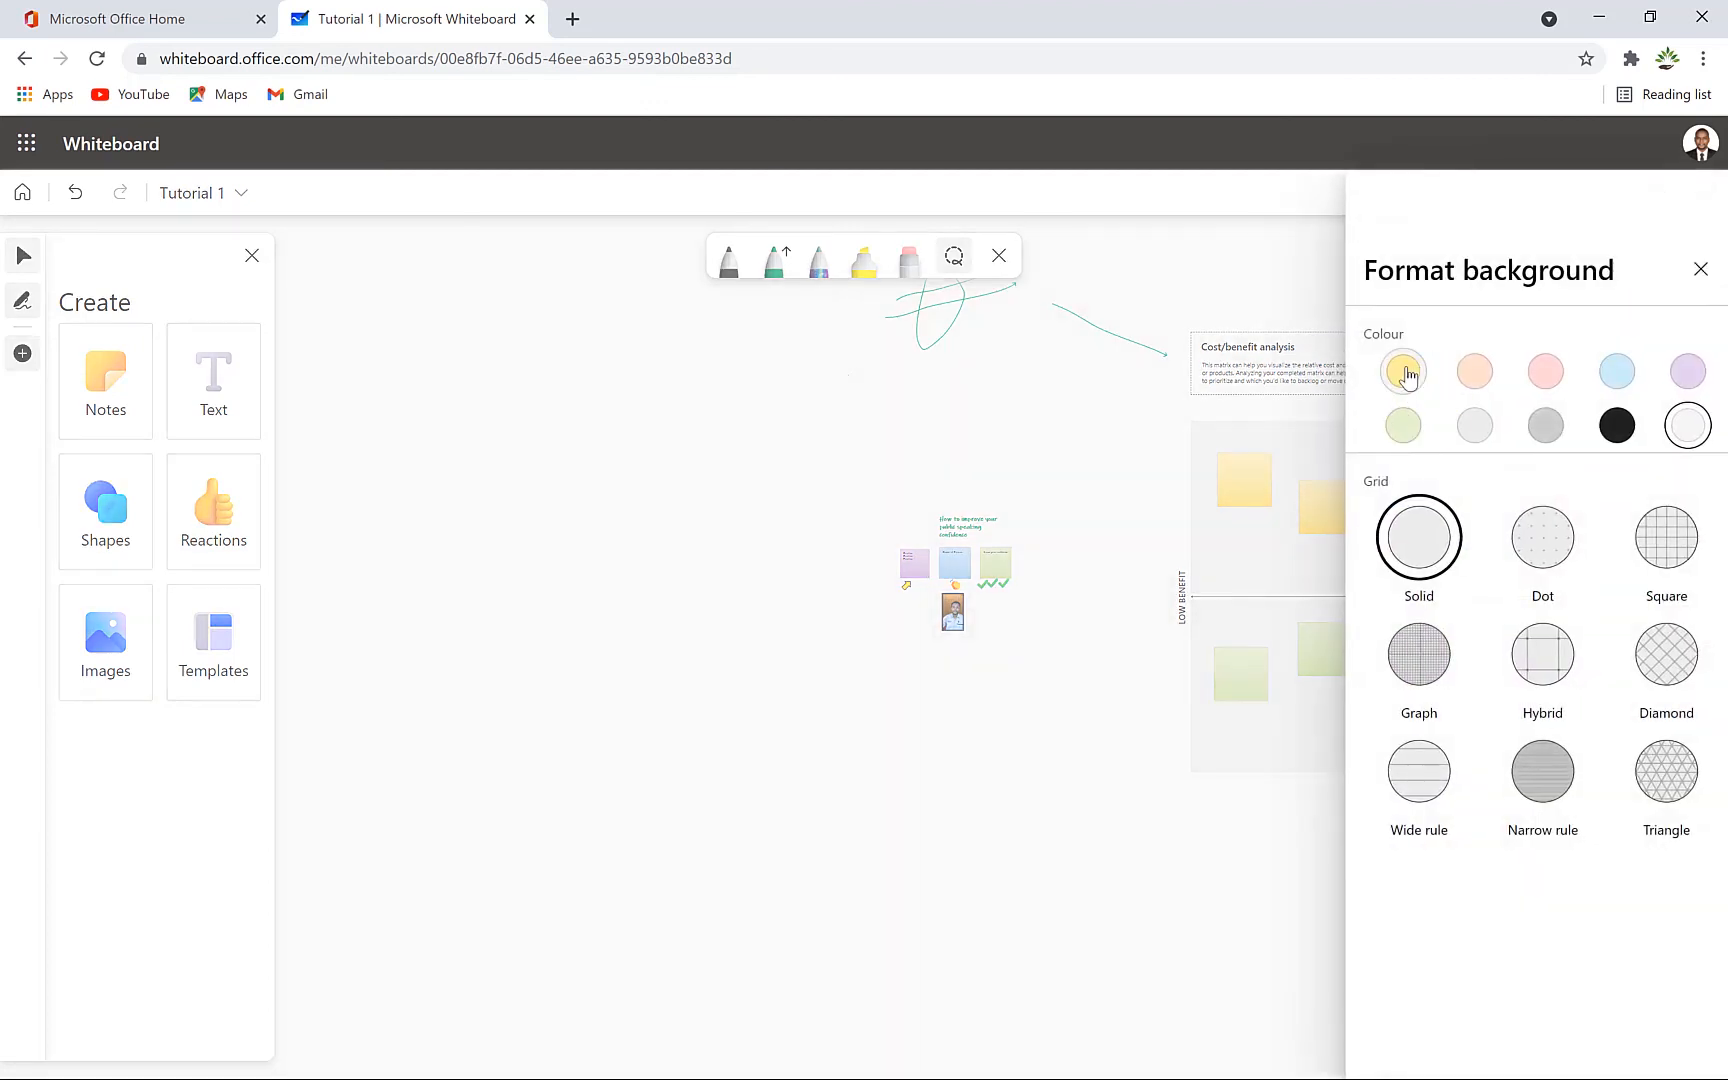
left_click(1404, 373)
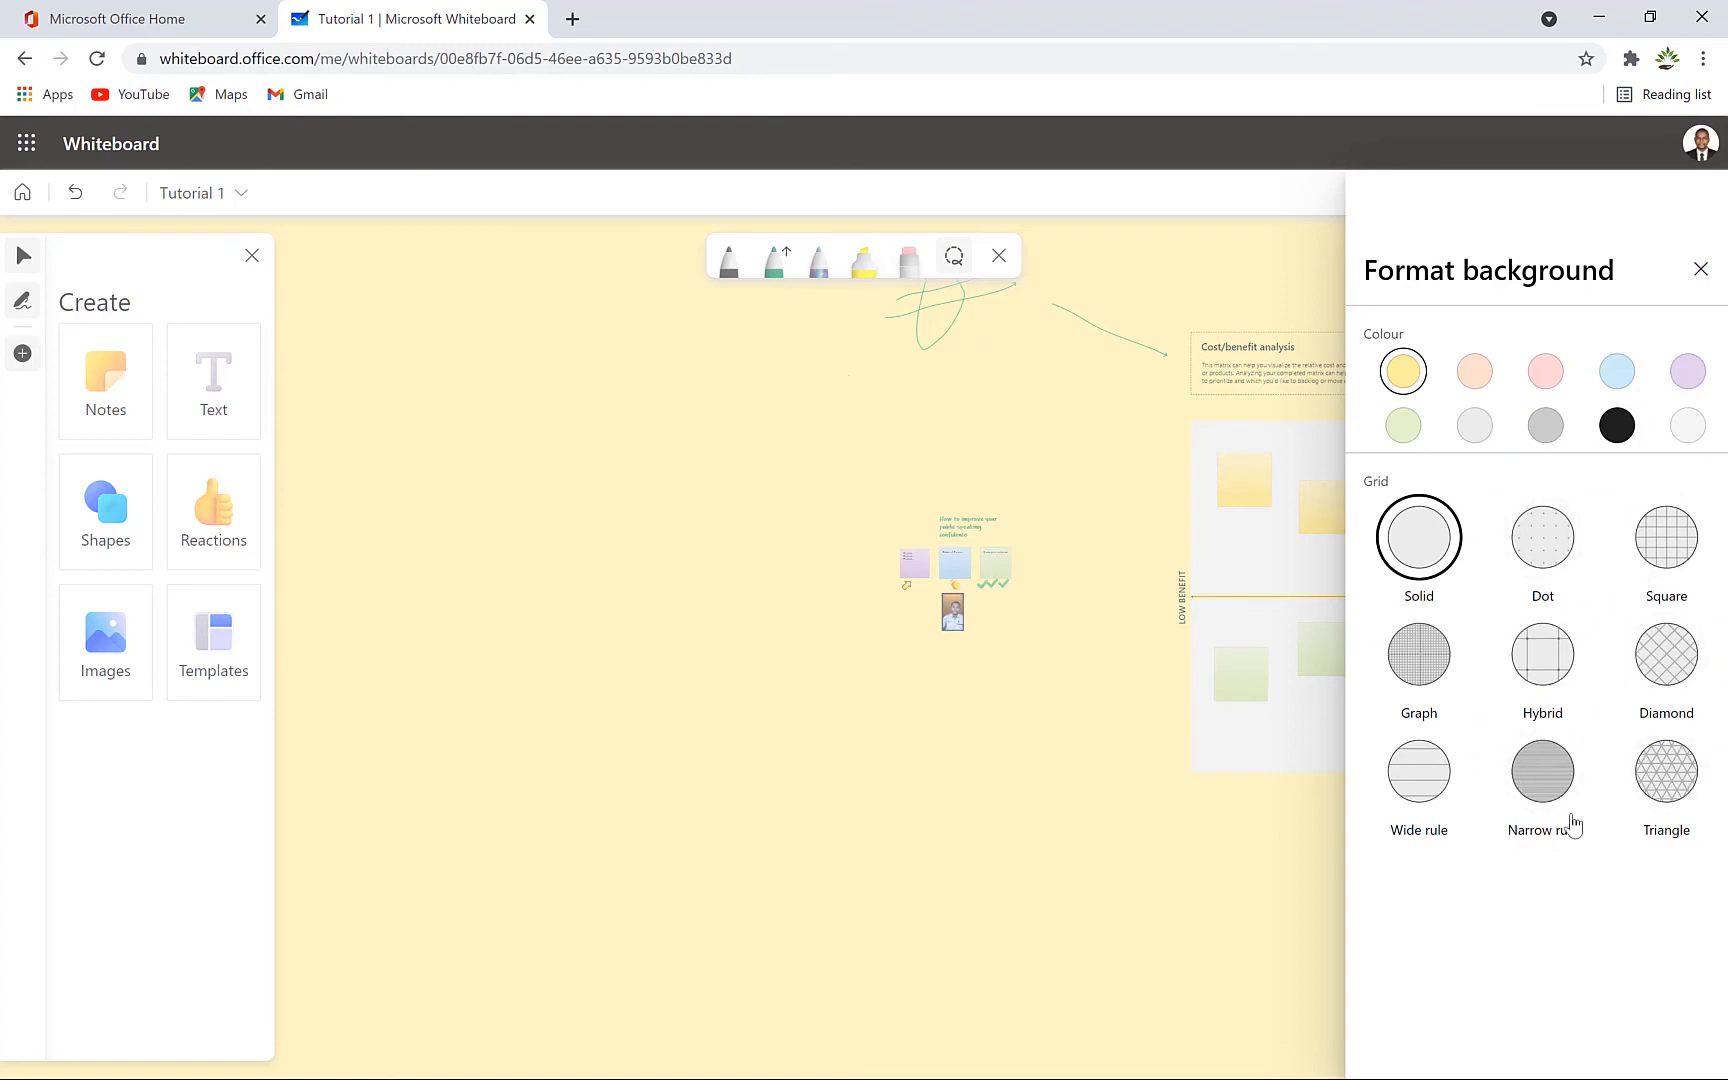
left_click(988, 880)
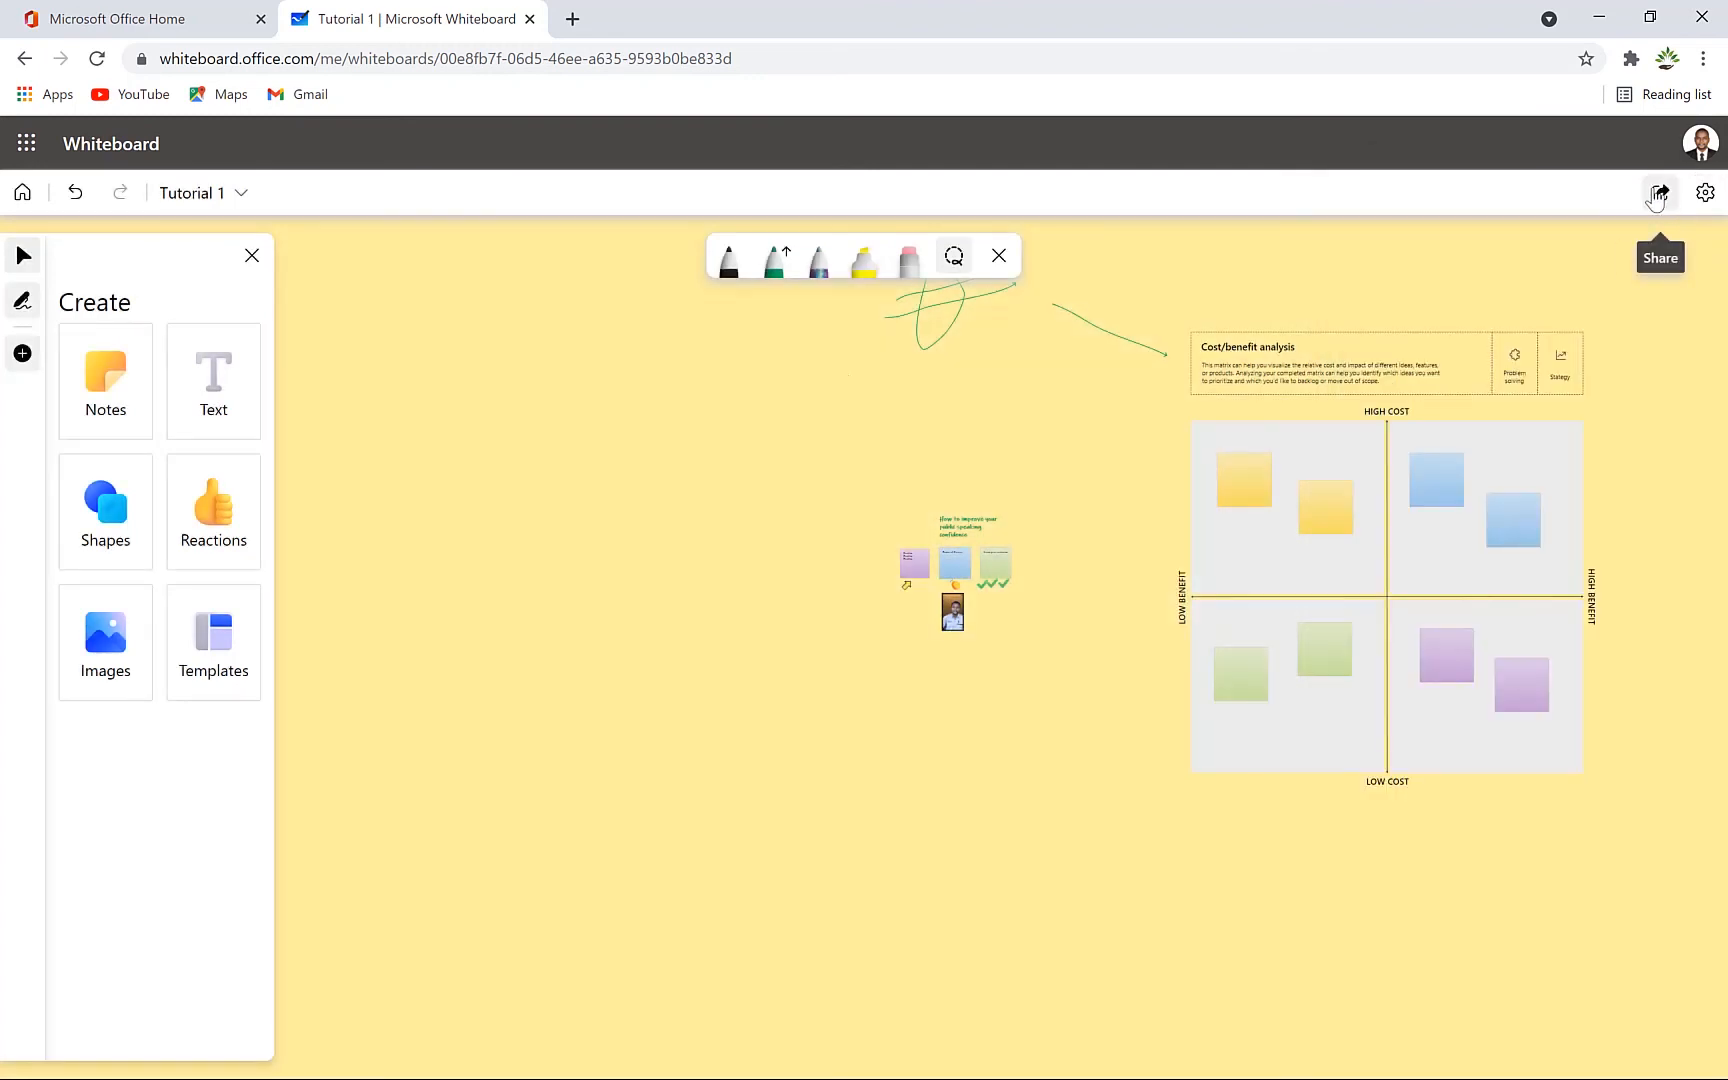
Step: Turn on the share link for this whiteboard and return to the canvas
left_click(1657, 196)
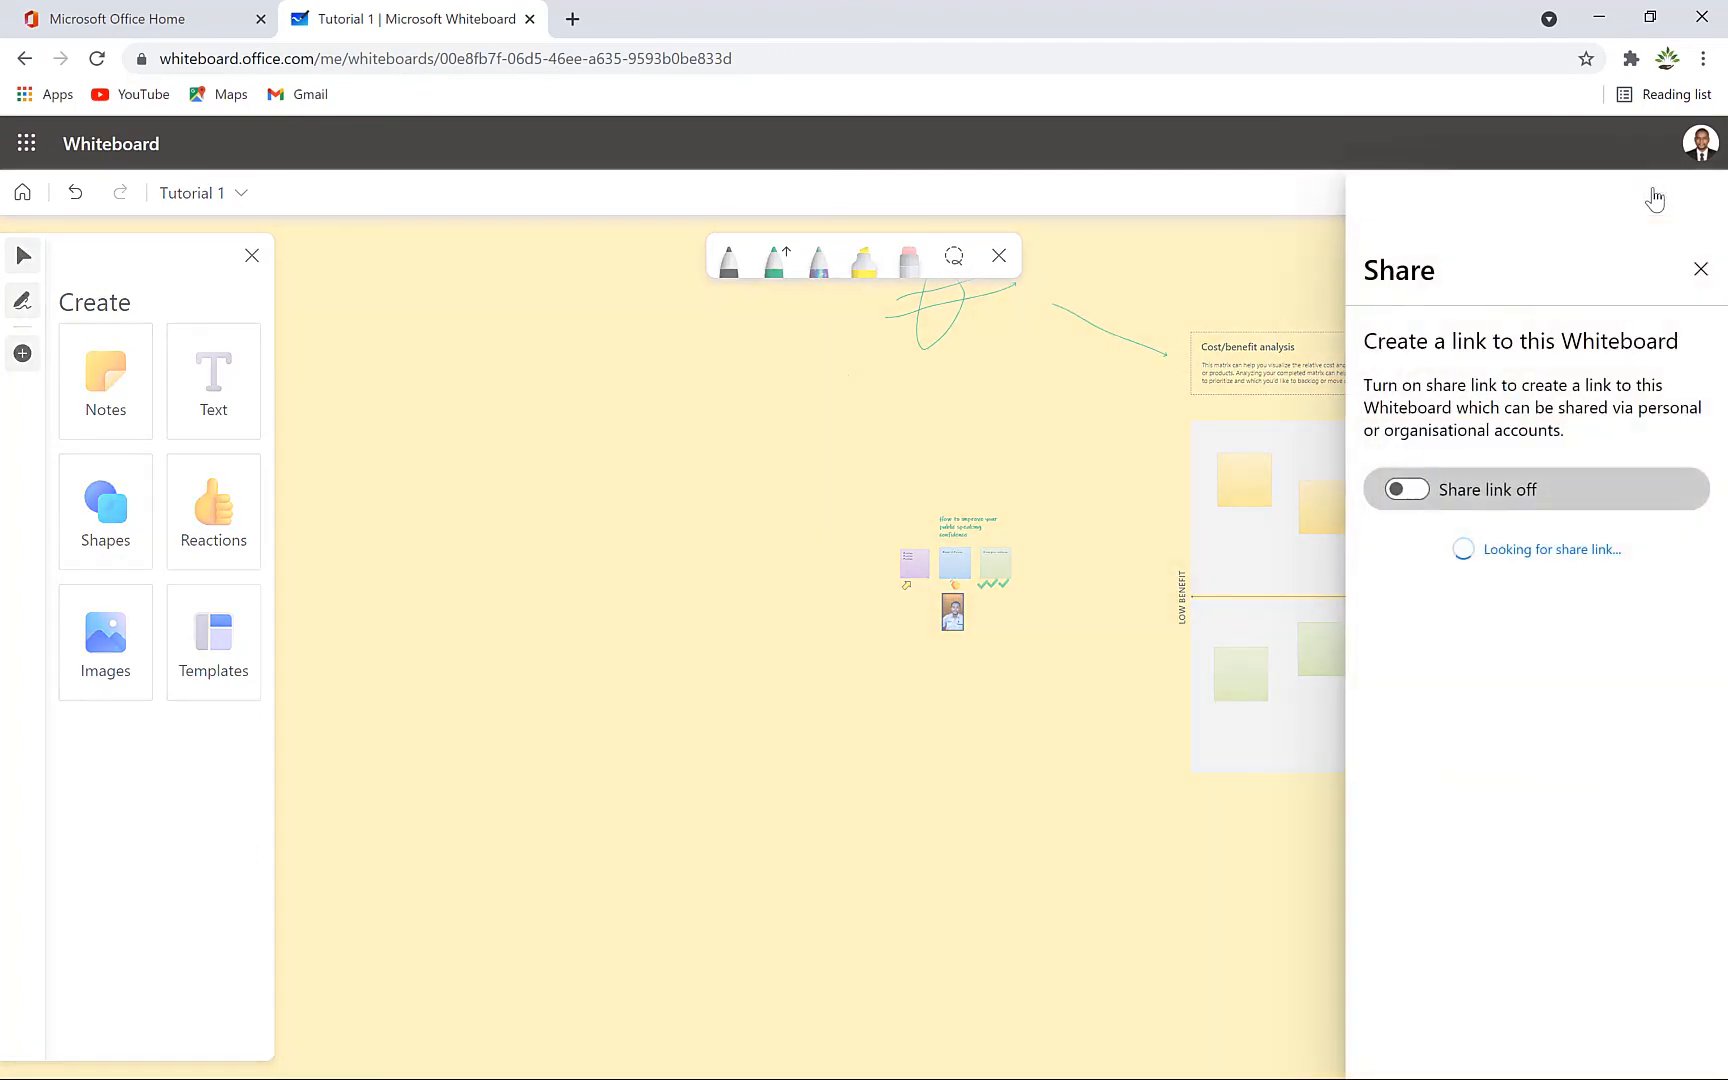
left_click(1416, 491)
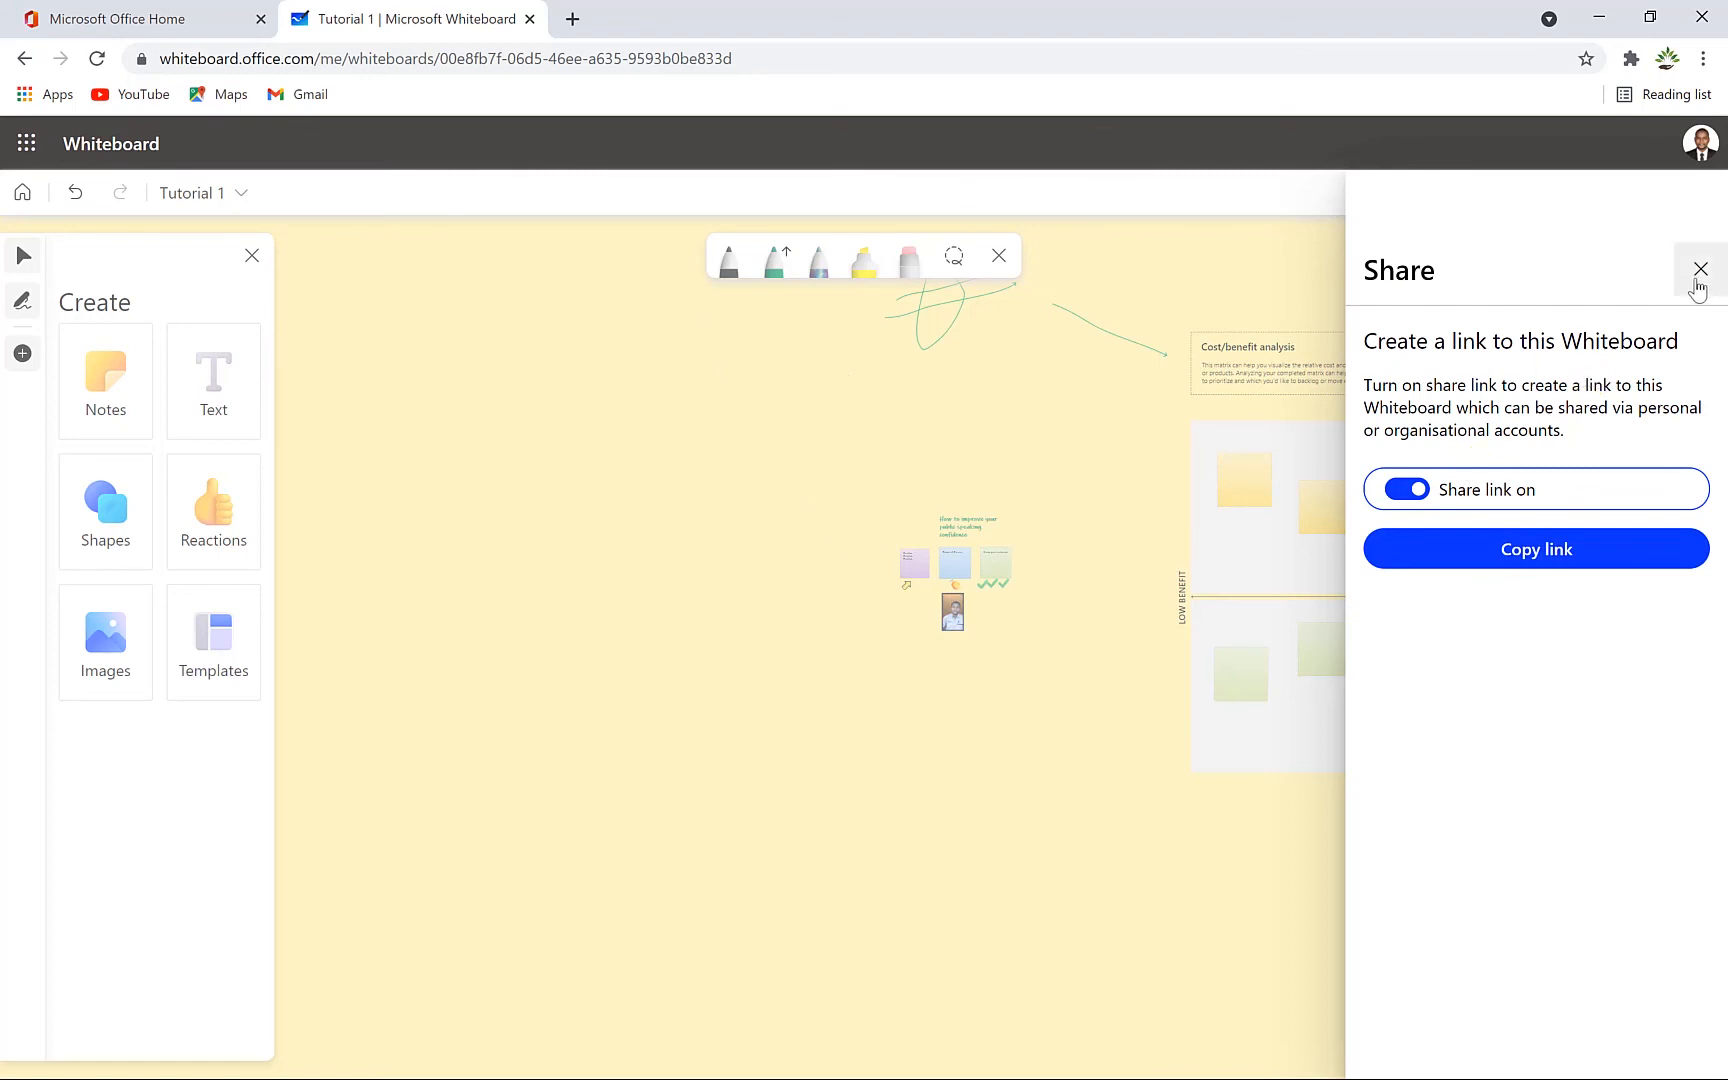
left_click(1697, 278)
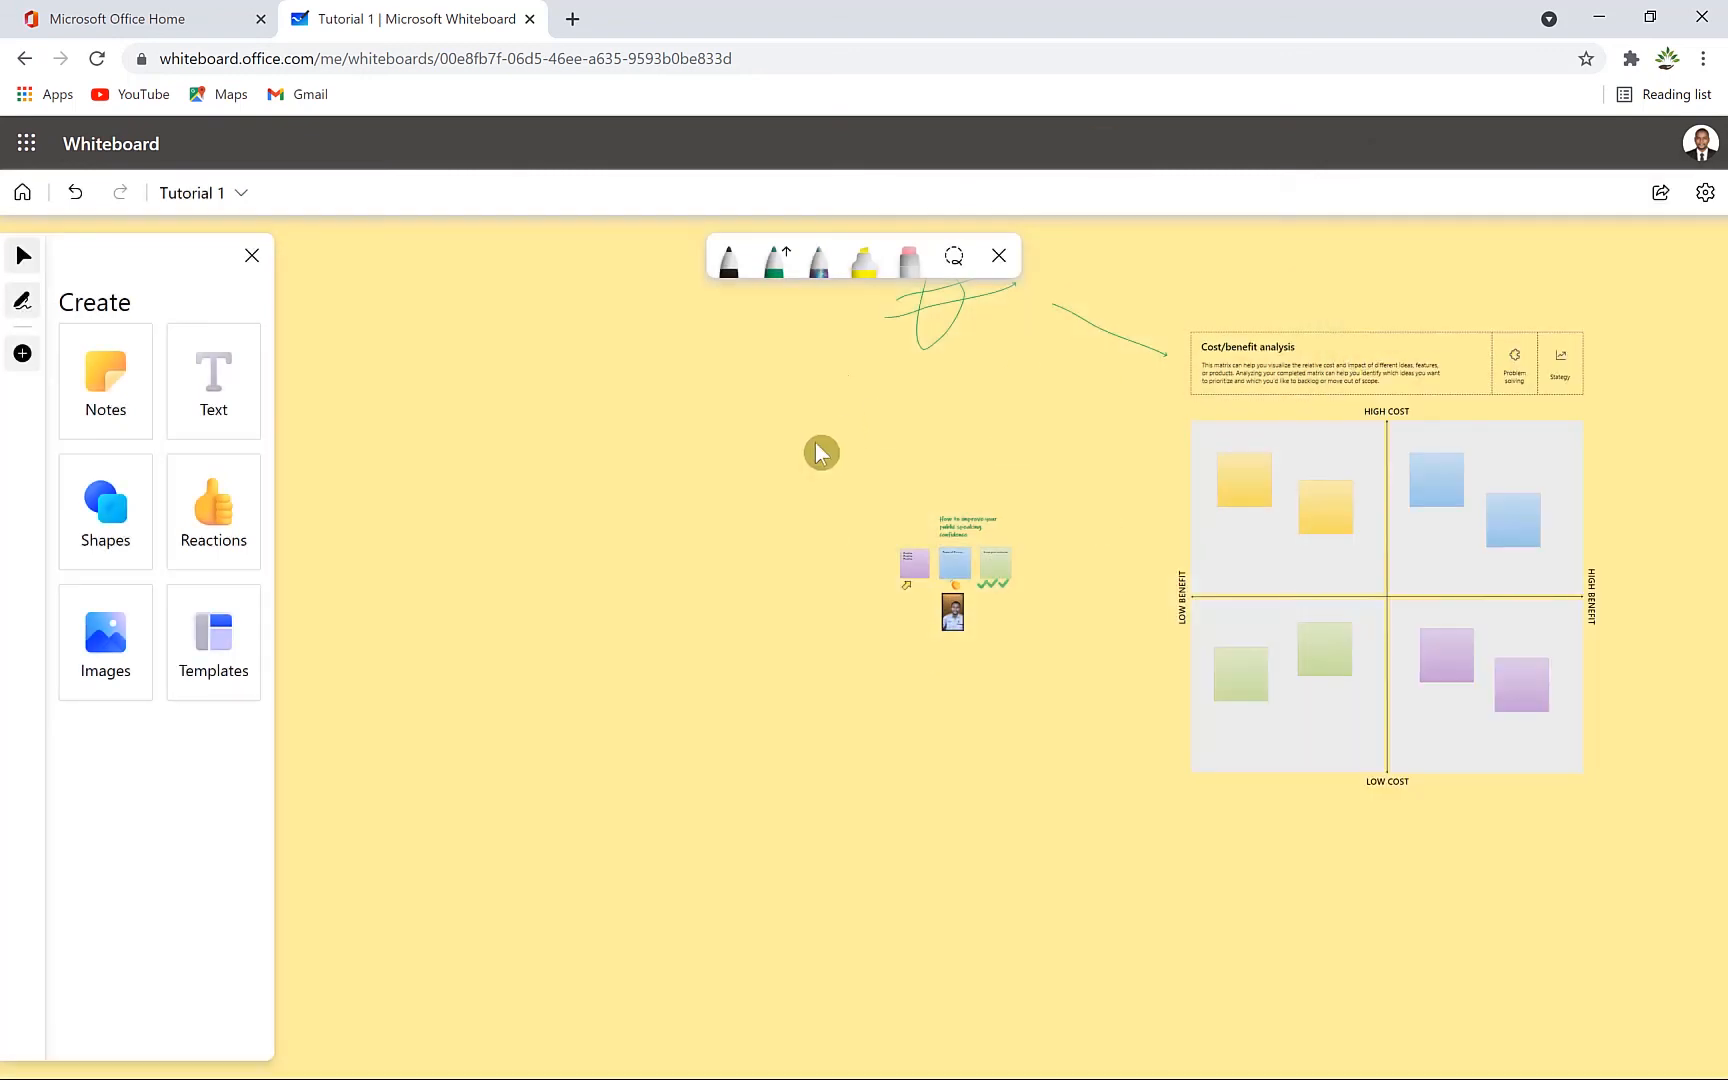